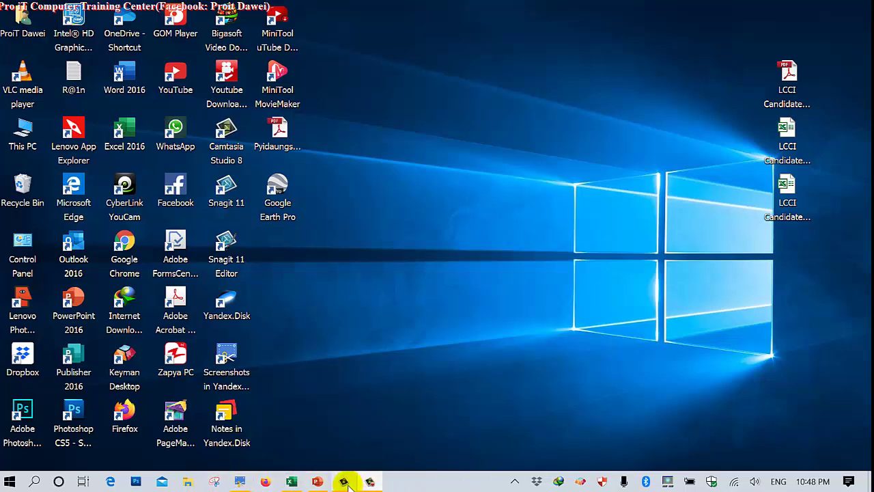
# Draw a red arrow in the screenshot editor pointing at the '1.Copy + Paste' step
pyautogui.click(240, 482)
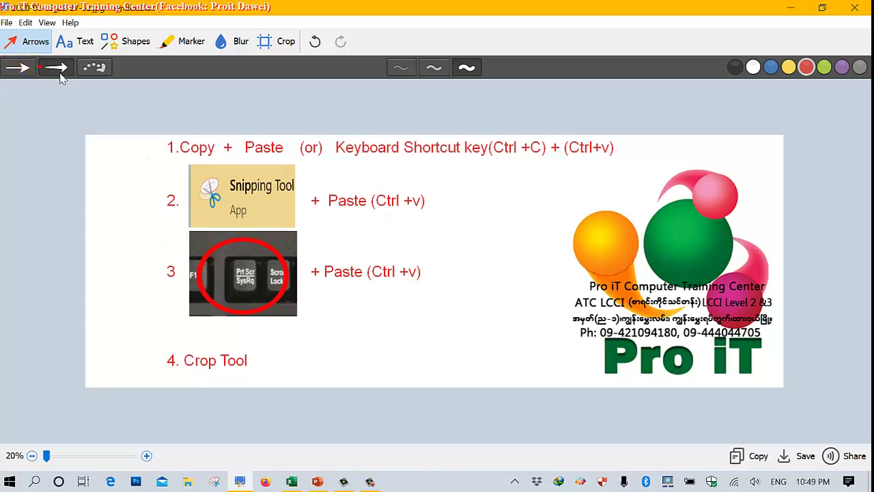
pyautogui.moveTo(116, 148); pyautogui.dragTo(158, 153)
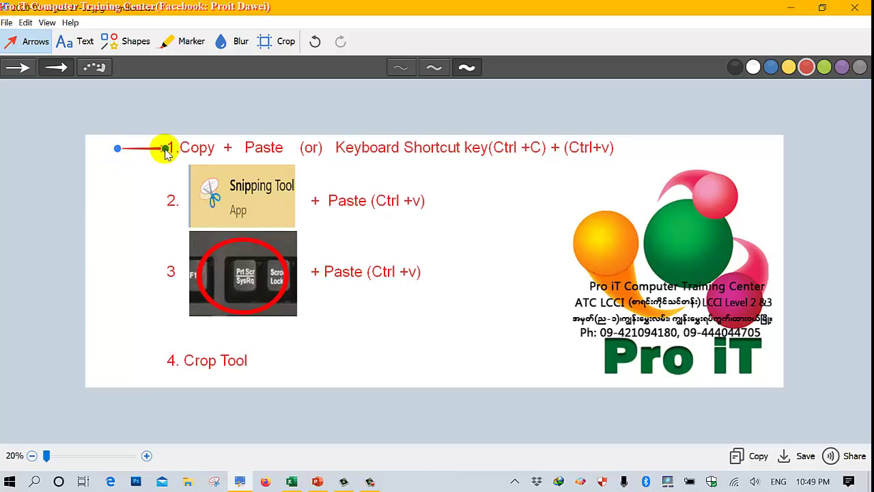
pyautogui.click(125, 212)
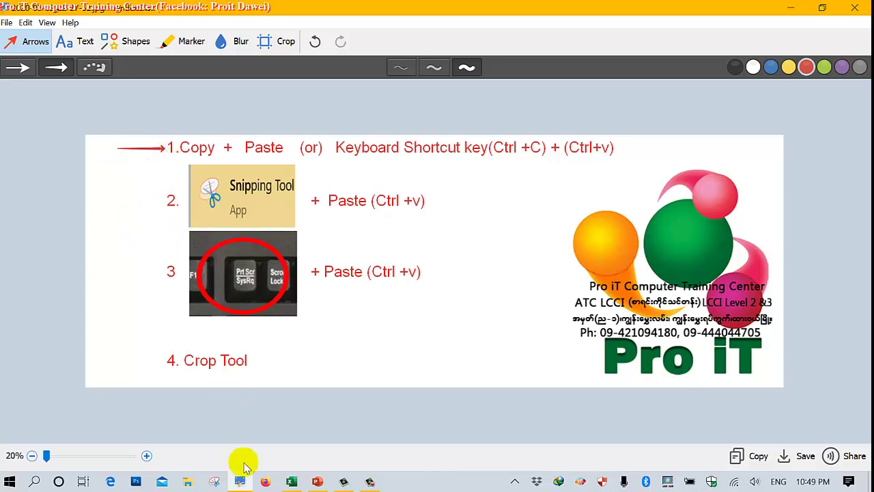
# Return to the presentation and insert a new slide 3 after slide 2
pyautogui.click(291, 481)
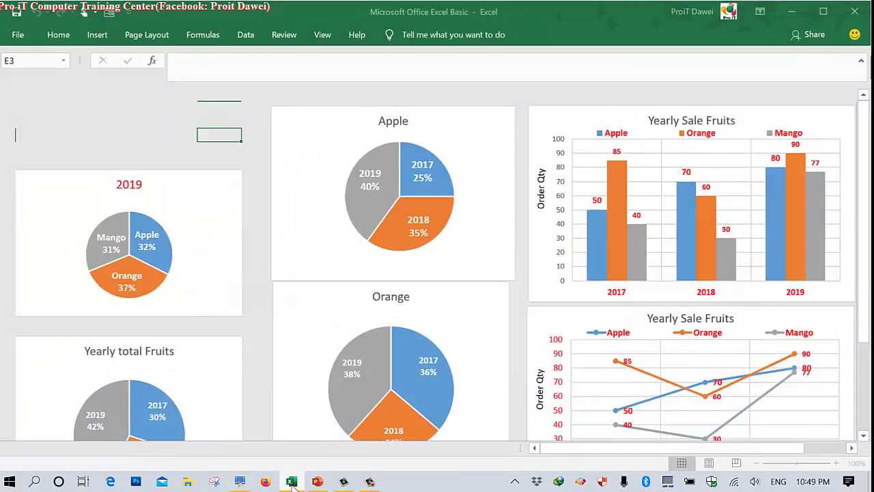
pyautogui.click(317, 482)
pyautogui.rightClick(316, 481)
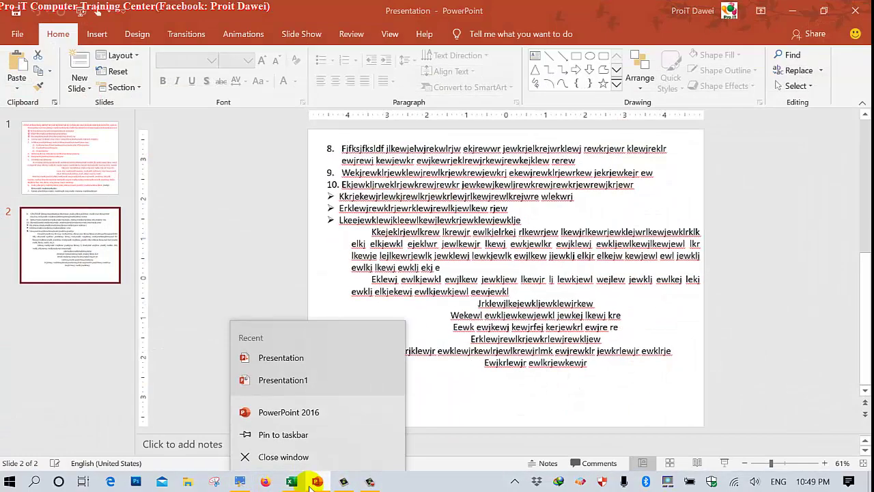
pyautogui.click(78, 263)
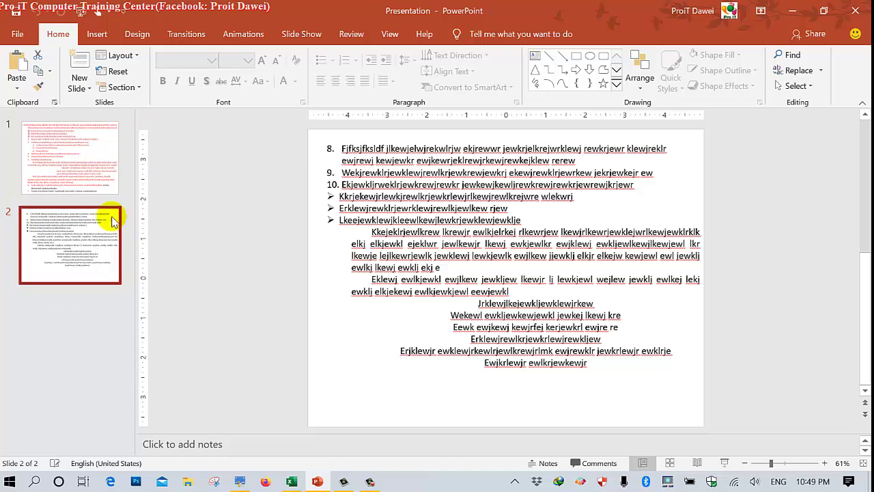
pyautogui.rightClick(82, 234)
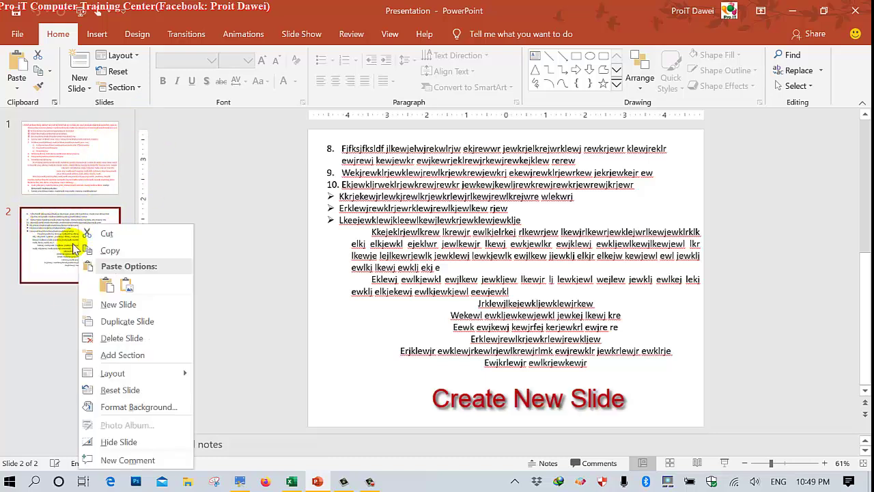
pyautogui.click(118, 304)
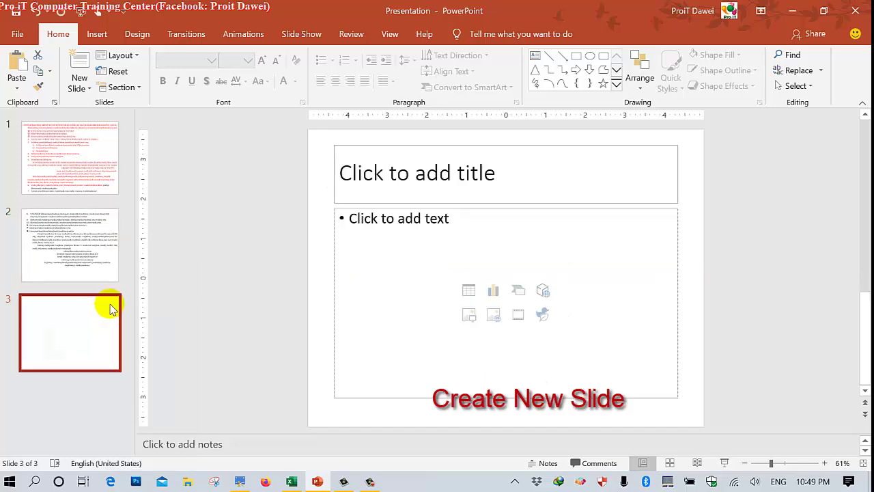
# Delete the title and body text placeholders from slide 3
pyautogui.click(456, 147)
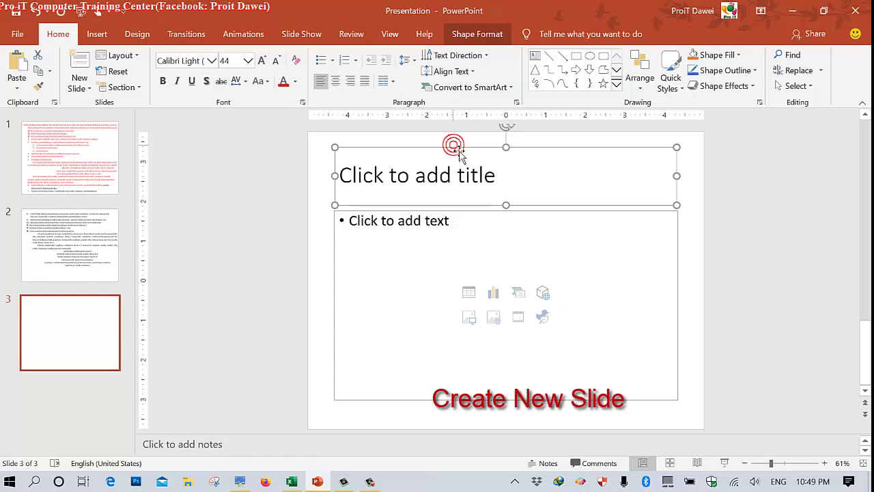
pyautogui.press('Delete')
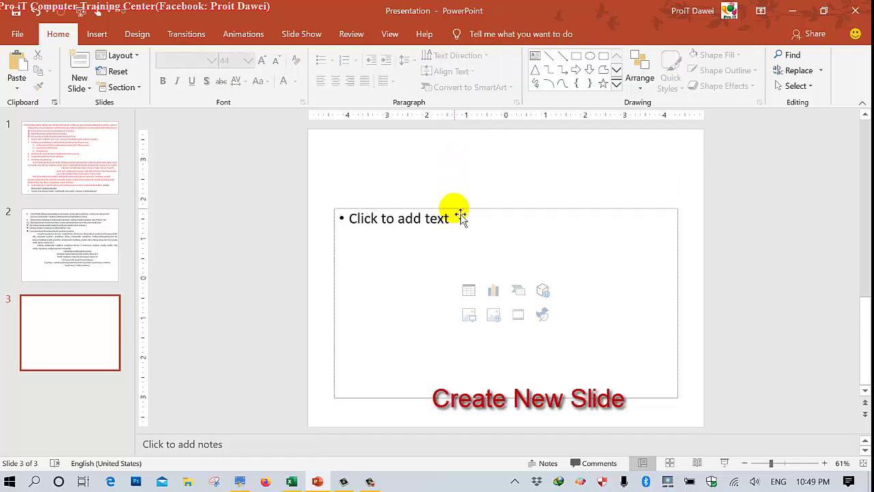
pyautogui.click(460, 216)
pyautogui.press('Delete')
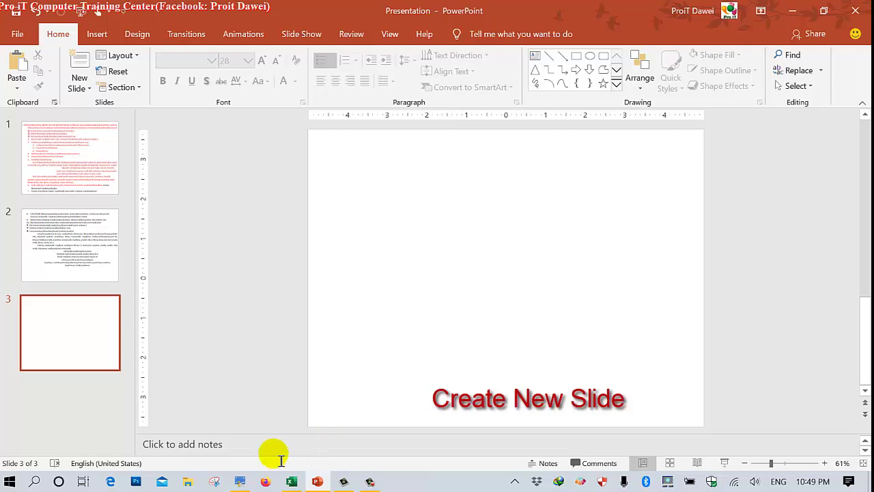
# Add a new slide 4 after slide 3, then reselect slide 3
pyautogui.click(59, 327)
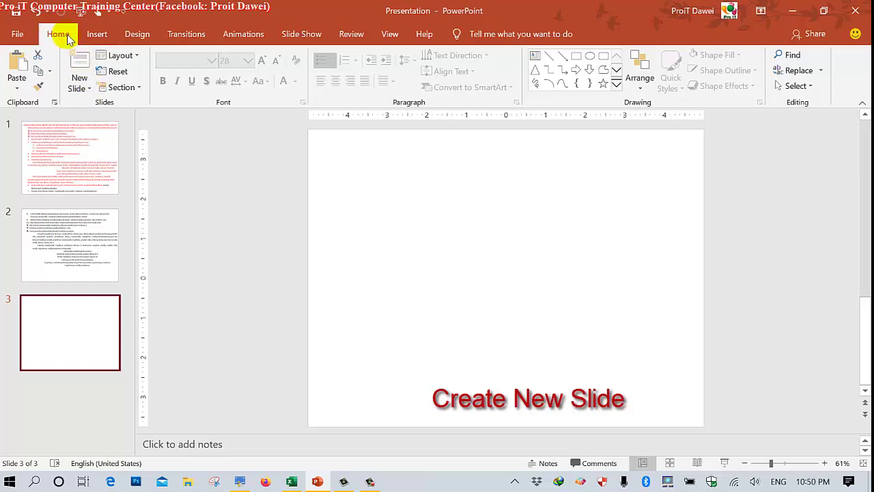
pyautogui.click(78, 85)
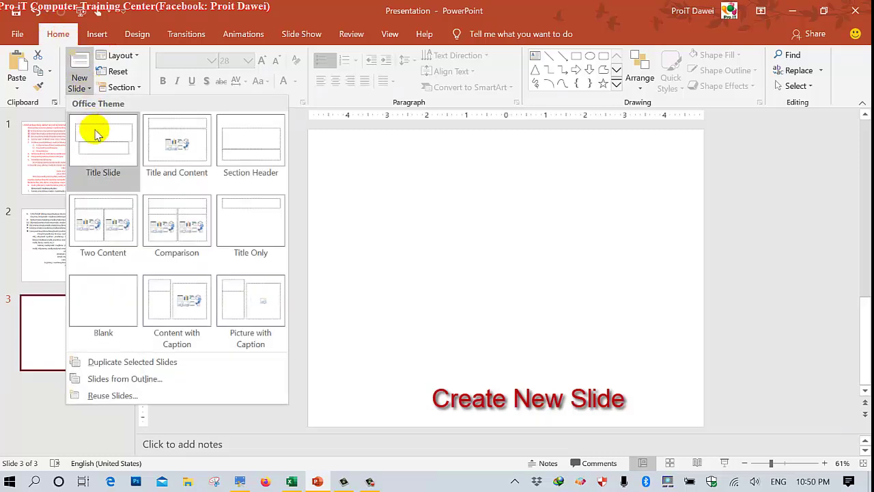
pyautogui.click(100, 310)
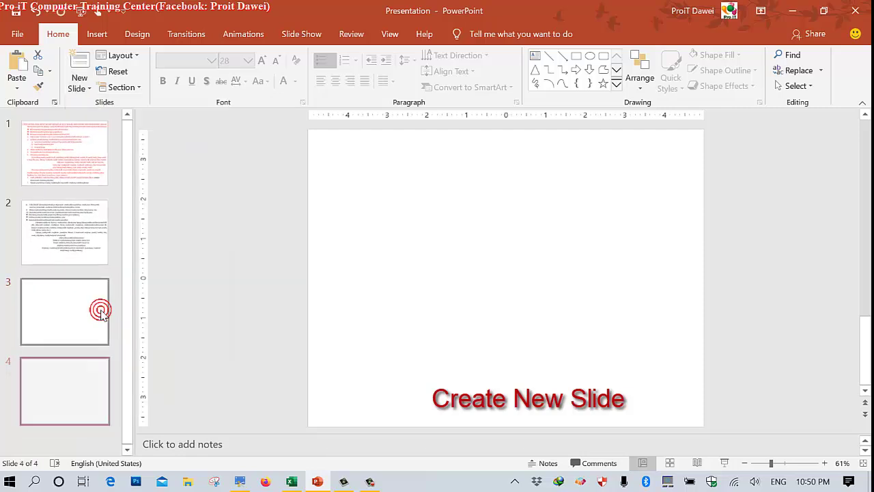
pyautogui.click(62, 365)
pyautogui.click(62, 296)
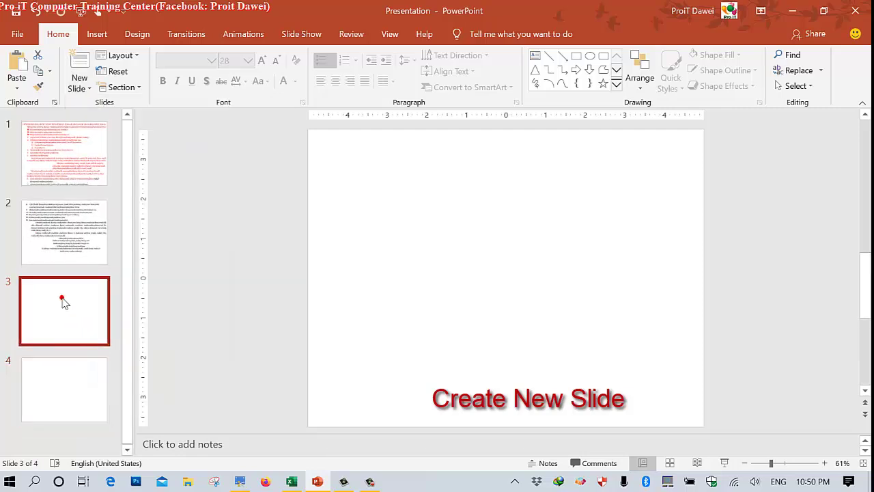
pyautogui.click(62, 372)
pyautogui.click(72, 307)
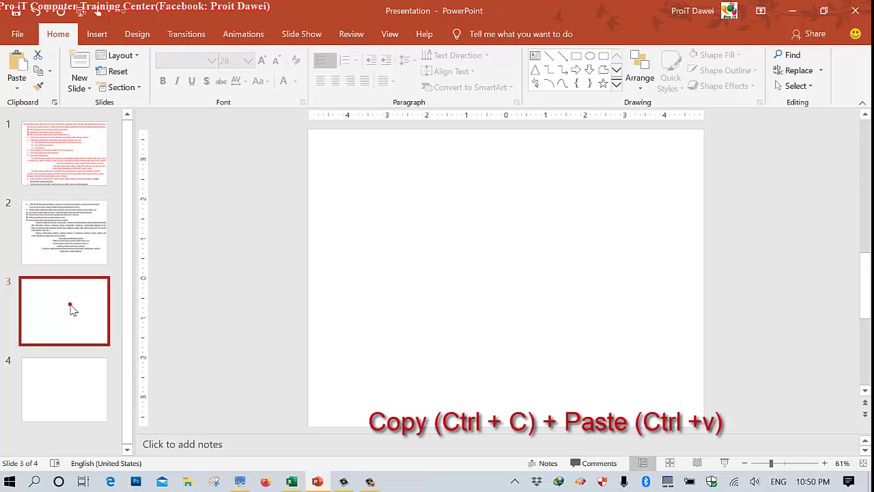
# Copy the Yearly Sale table range A1:D5 in Excel and go back to PowerPoint
pyautogui.click(292, 482)
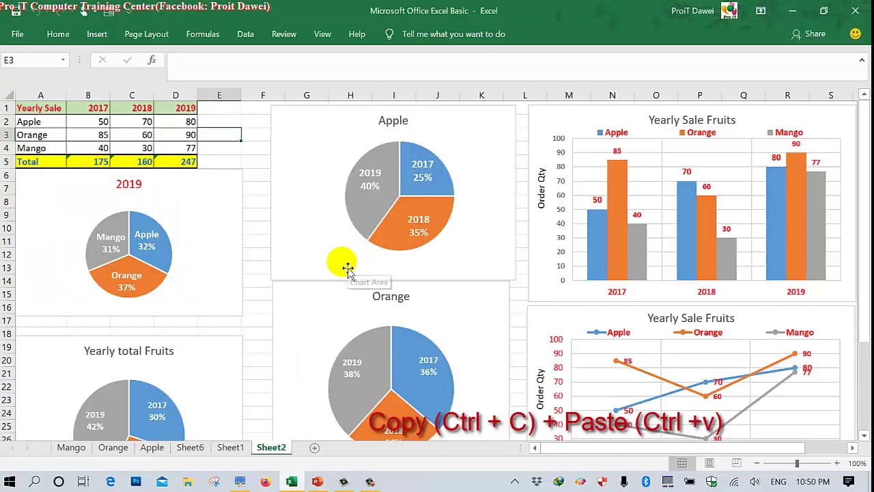
pyautogui.click(118, 123)
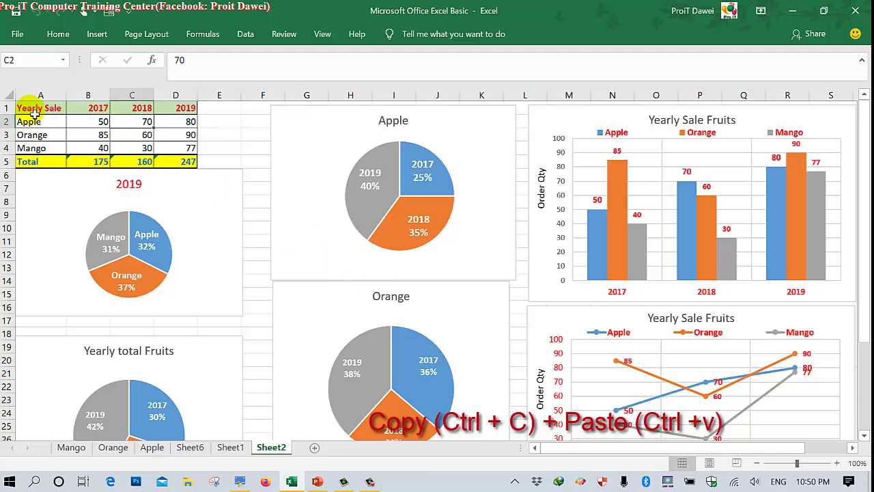
pyautogui.moveTo(34, 113); pyautogui.dragTo(182, 163)
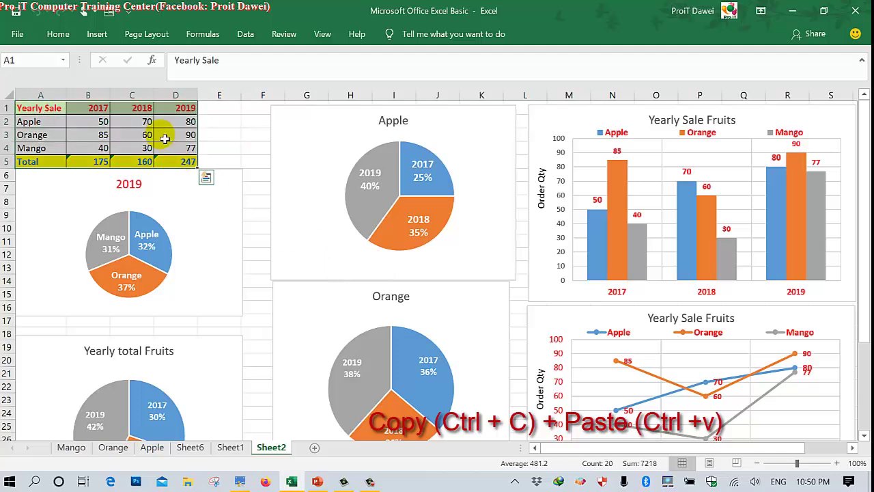
pyautogui.rightClick(165, 134)
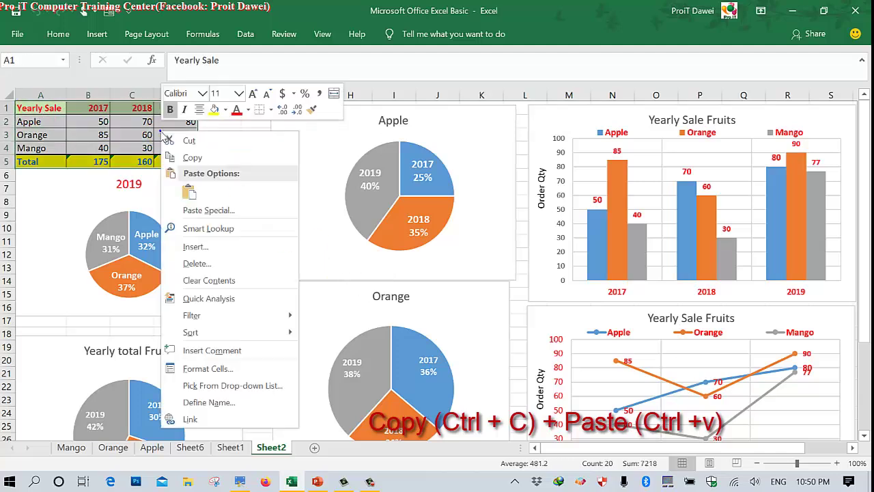
pyautogui.click(184, 157)
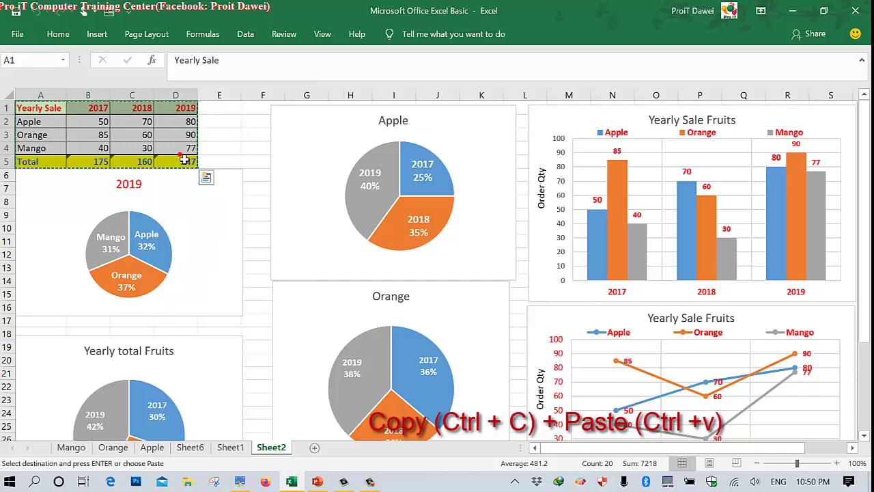
pyautogui.click(318, 483)
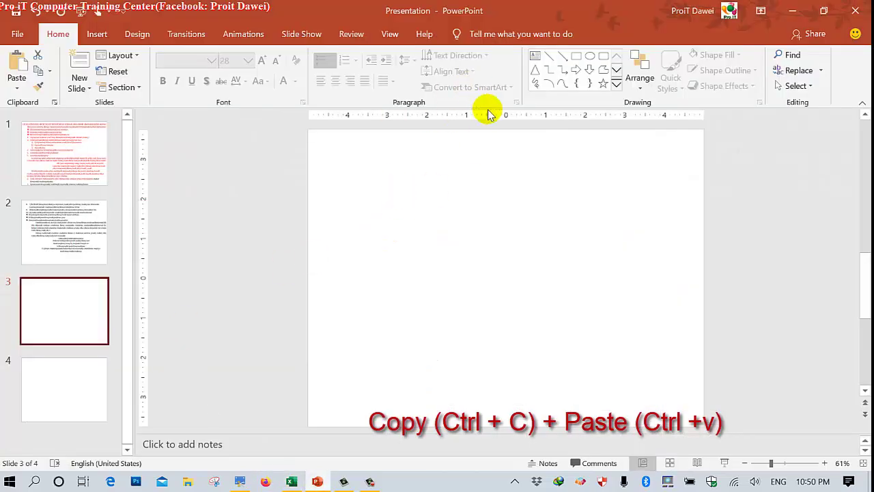
# Paste the Yearly Sale table with destination styles and stretch it across the top of slide 3
pyautogui.rightClick(478, 170)
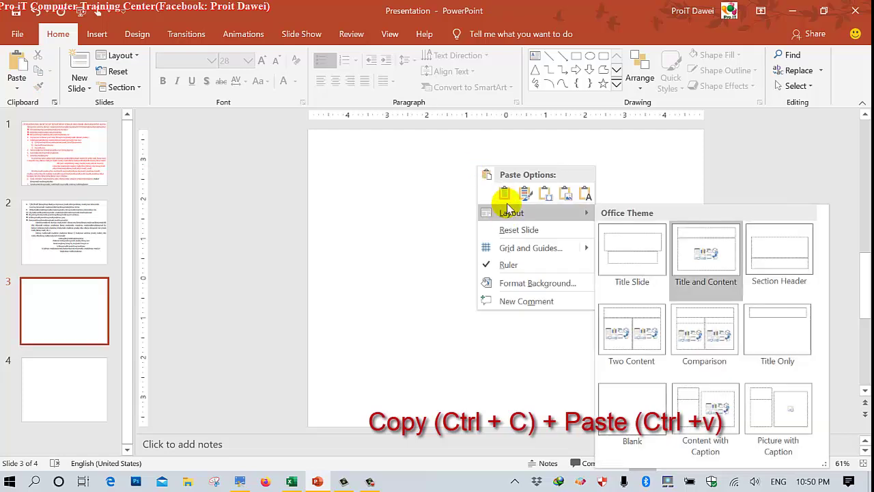
pyautogui.click(506, 196)
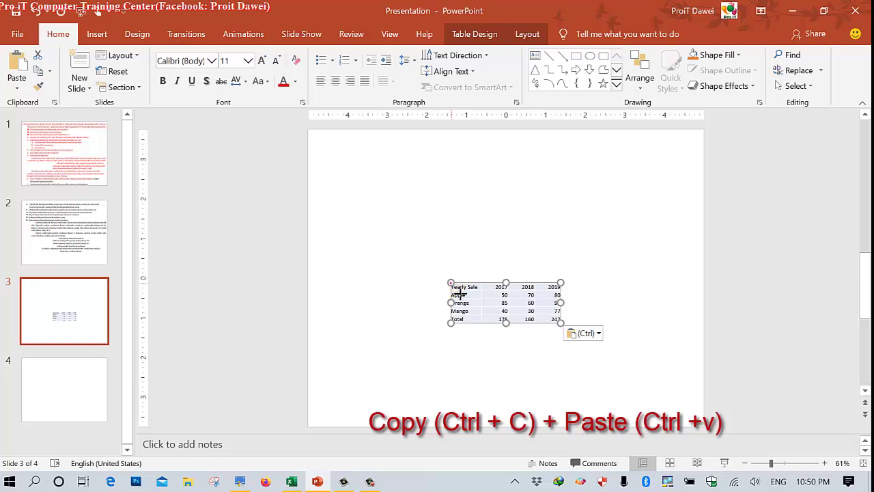
pyautogui.moveTo(459, 292); pyautogui.dragTo(342, 162)
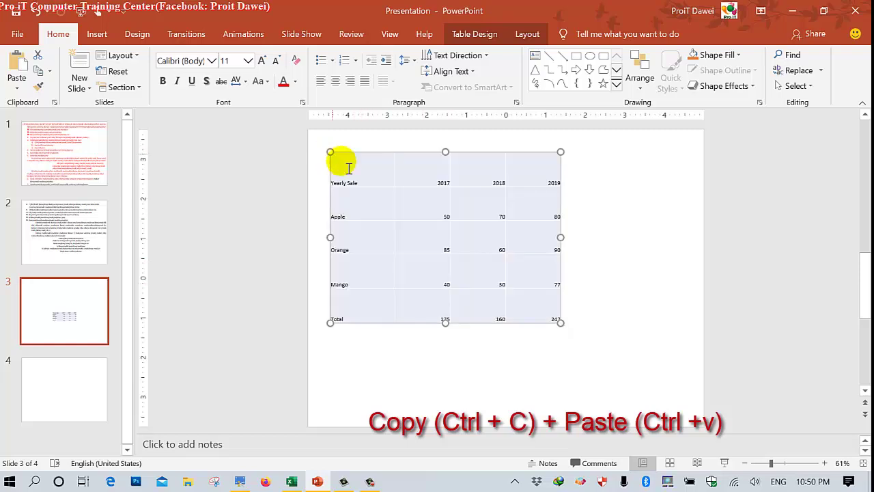
pyautogui.moveTo(560, 323); pyautogui.dragTo(537, 272)
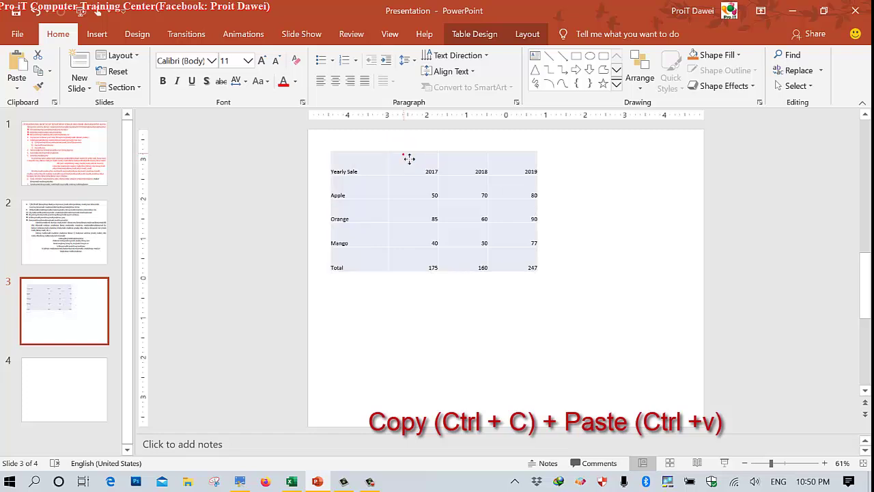
pyautogui.moveTo(409, 160); pyautogui.dragTo(387, 141)
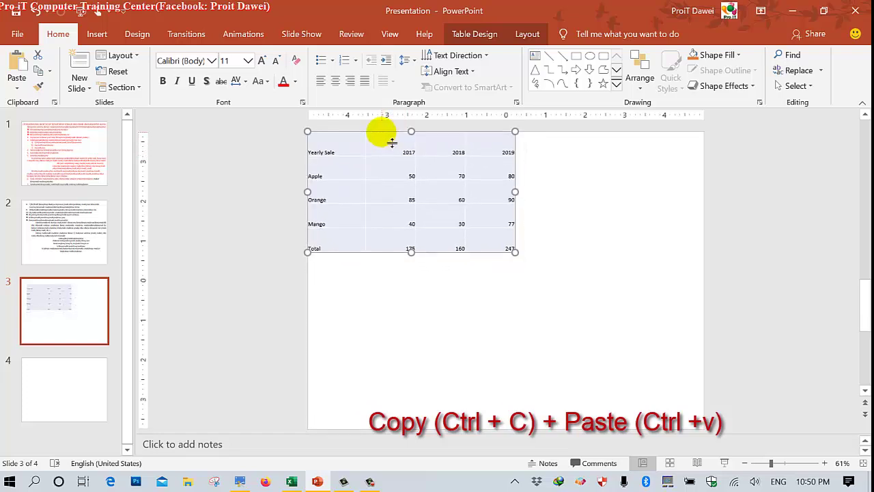
pyautogui.moveTo(516, 252); pyautogui.dragTo(704, 240)
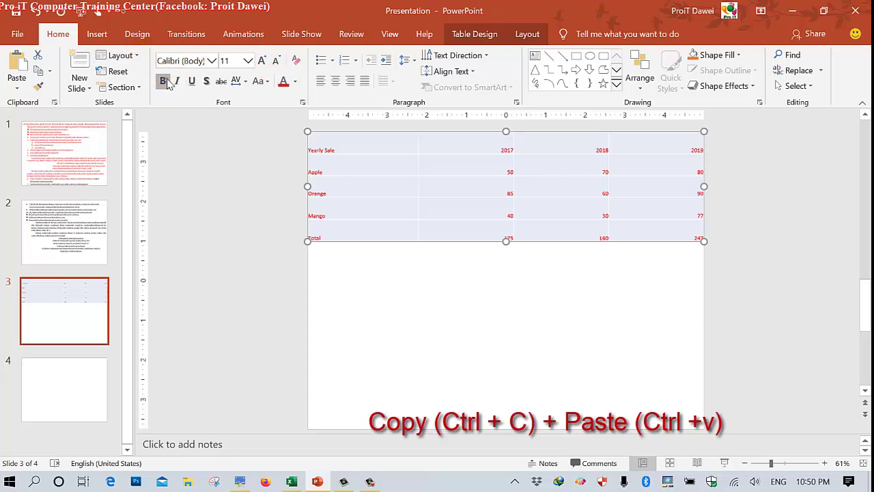
# Raise the table text to size 20 and apply the DirtyBakersDozen font
pyautogui.click(262, 60)
pyautogui.click(262, 60)
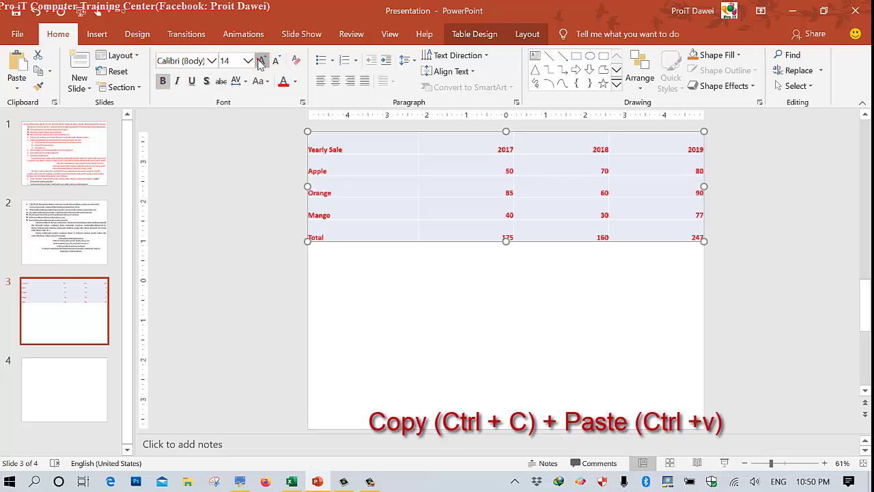
pyautogui.click(262, 60)
pyautogui.click(262, 60)
pyautogui.click(262, 60)
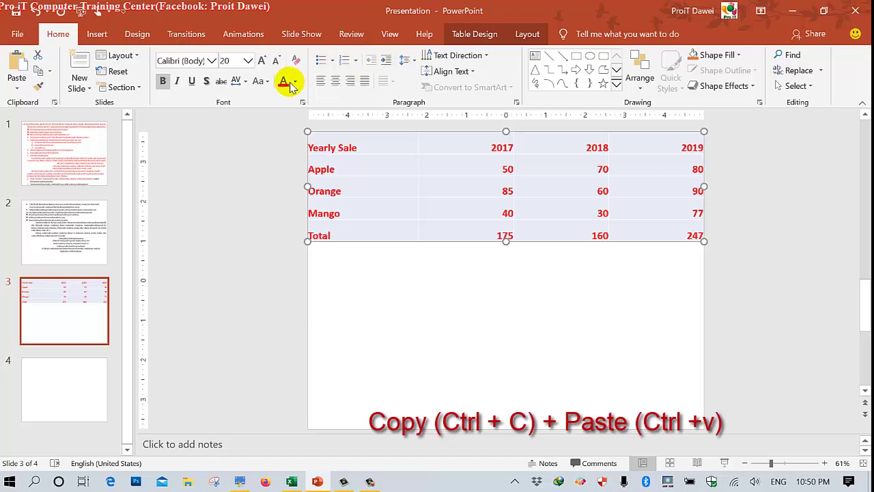
pyautogui.click(212, 60)
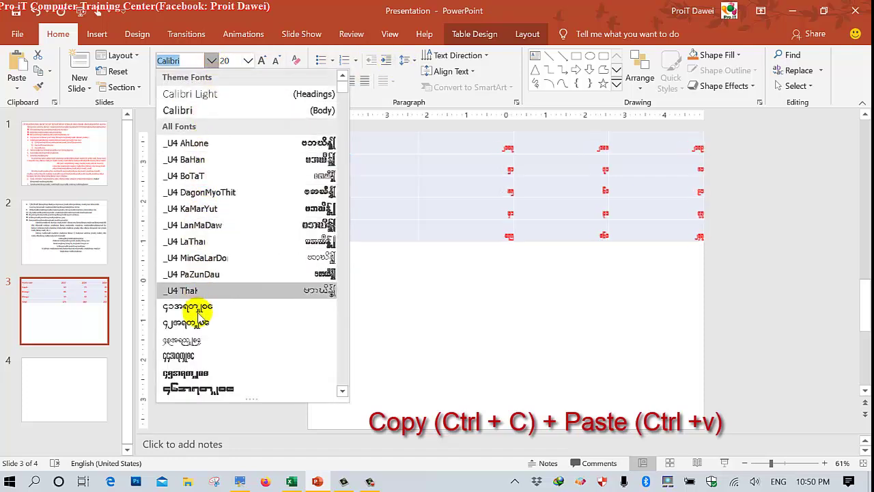
pyautogui.scroll(-1, 198, 321)
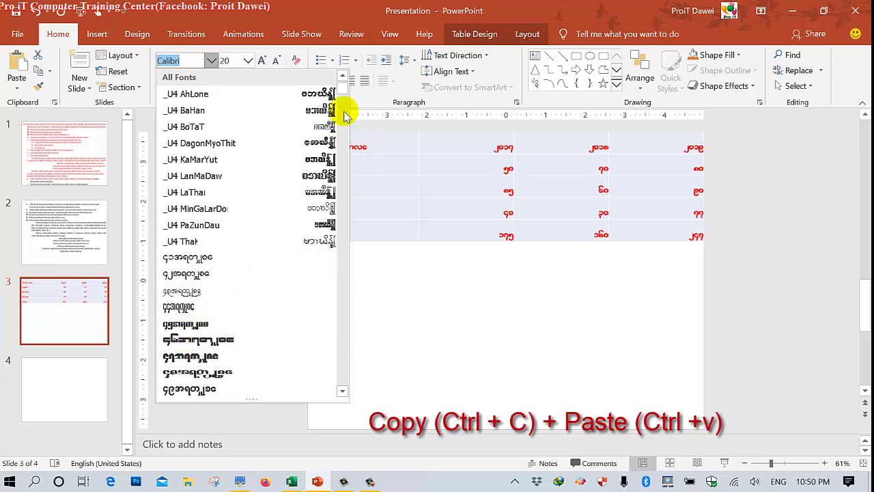
pyautogui.scroll(-10, 340, 164)
pyautogui.scroll(-8, 337, 221)
pyautogui.scroll(-8, 335, 234)
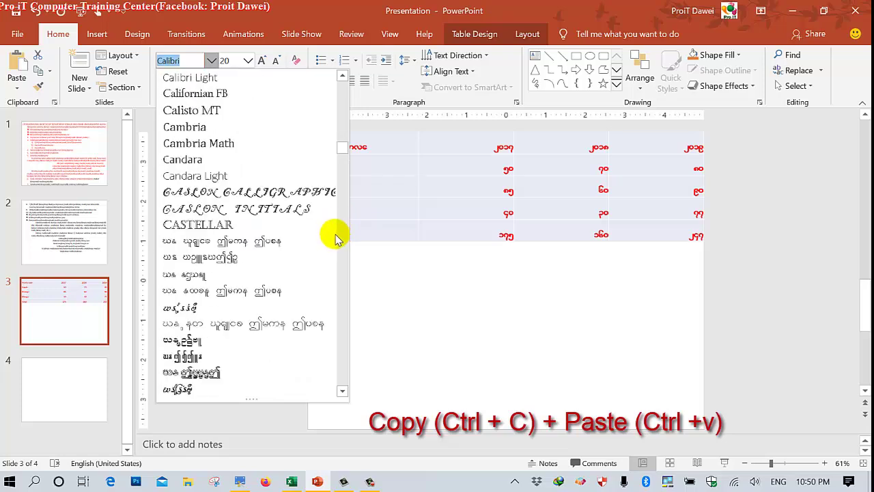
pyautogui.scroll(-5, 341, 171)
pyautogui.scroll(-10, 338, 140)
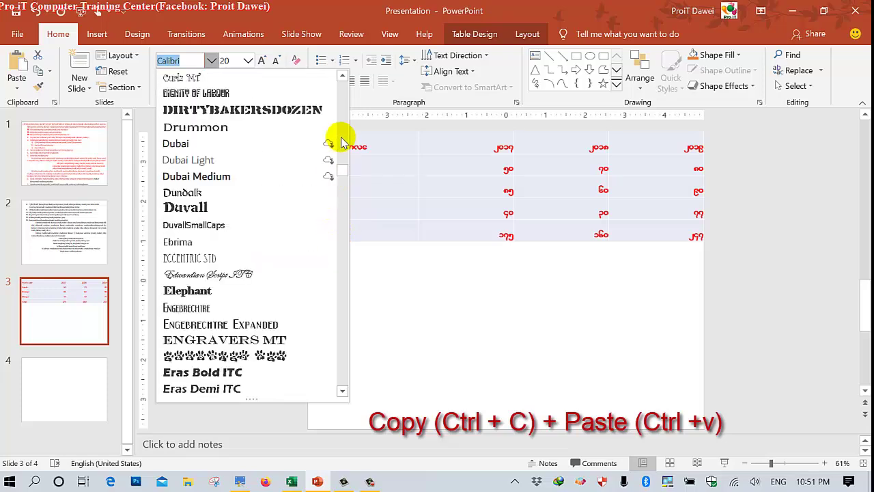
pyautogui.click(288, 113)
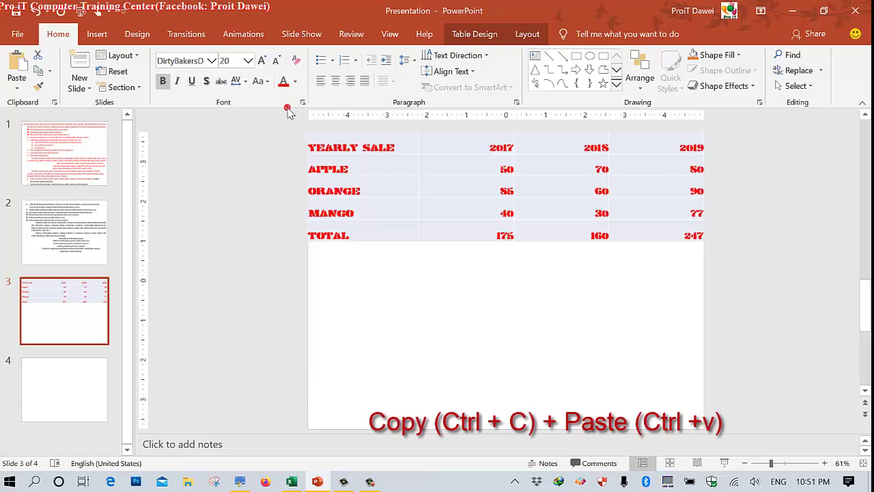
# Apply All Borders to the Yearly Sale table
pyautogui.click(476, 37)
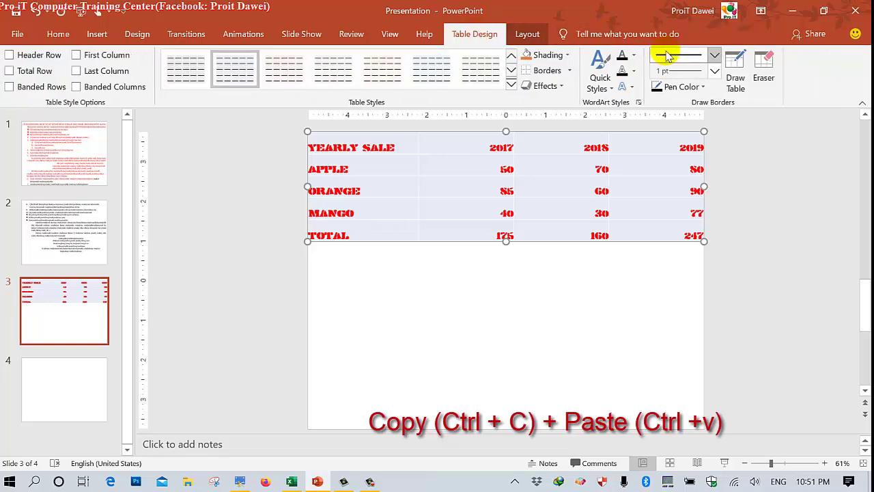
pyautogui.click(568, 70)
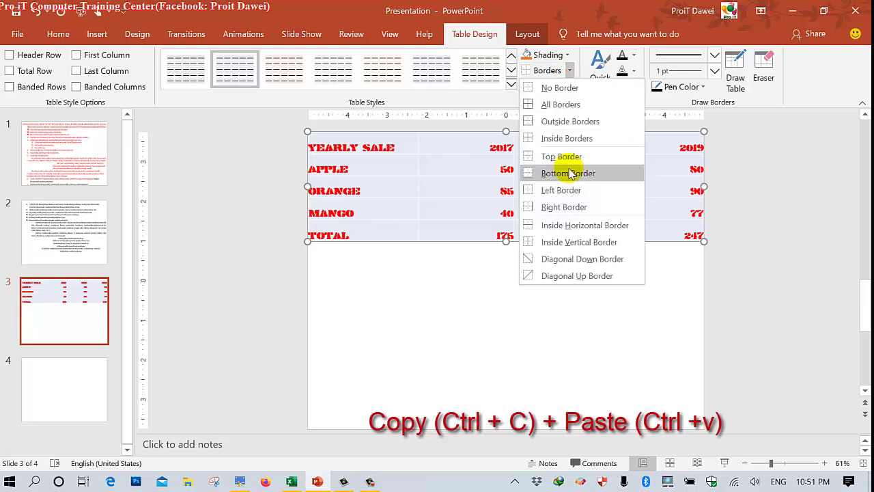
pyautogui.click(565, 105)
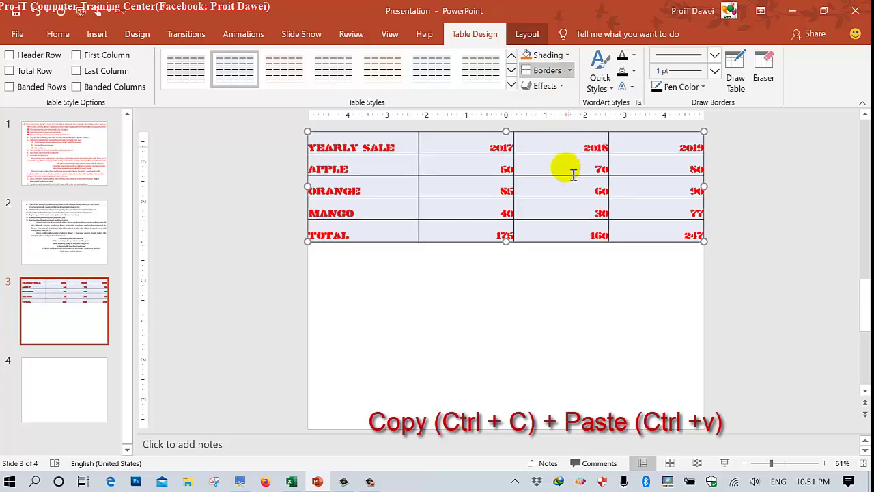
pyautogui.click(472, 275)
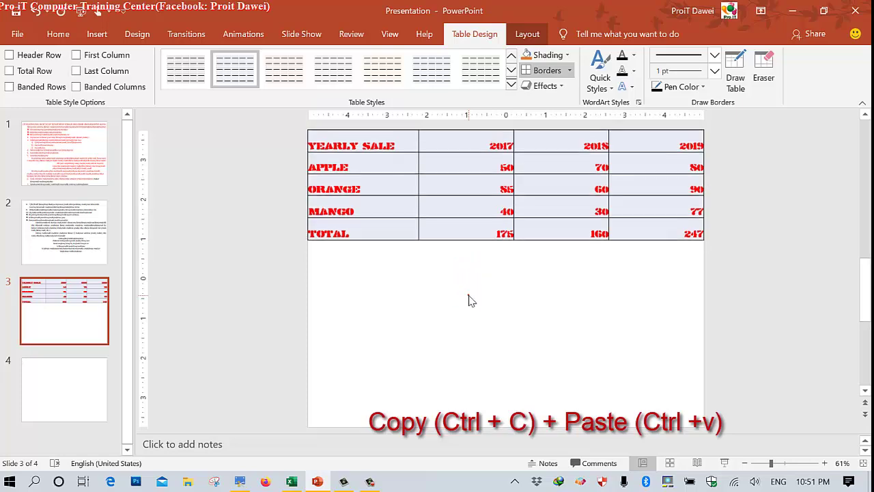
# Centre the text in all cells of the table
pyautogui.click(322, 143)
pyautogui.moveTo(437, 187); pyautogui.dragTo(537, 191)
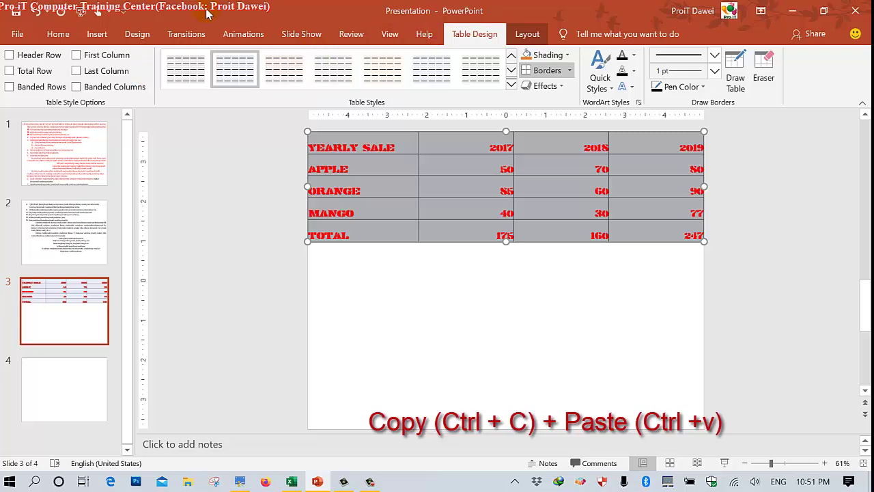
pyautogui.click(58, 34)
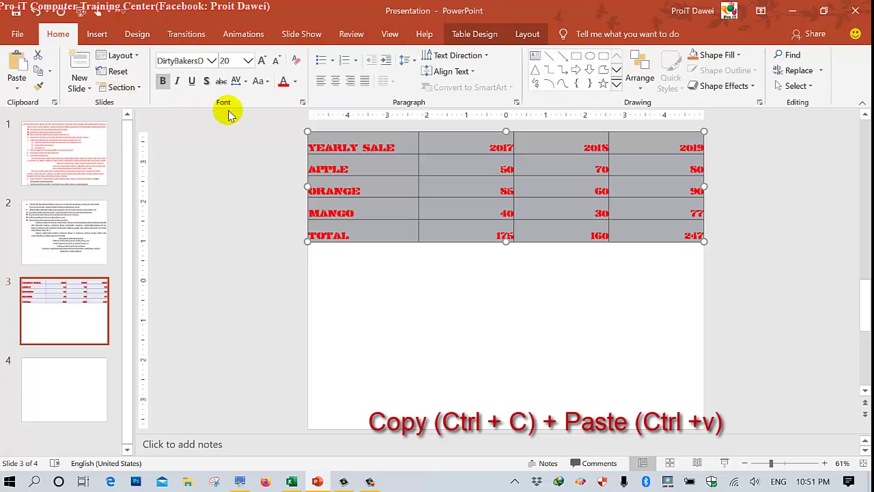
pyautogui.click(320, 80)
pyautogui.click(335, 81)
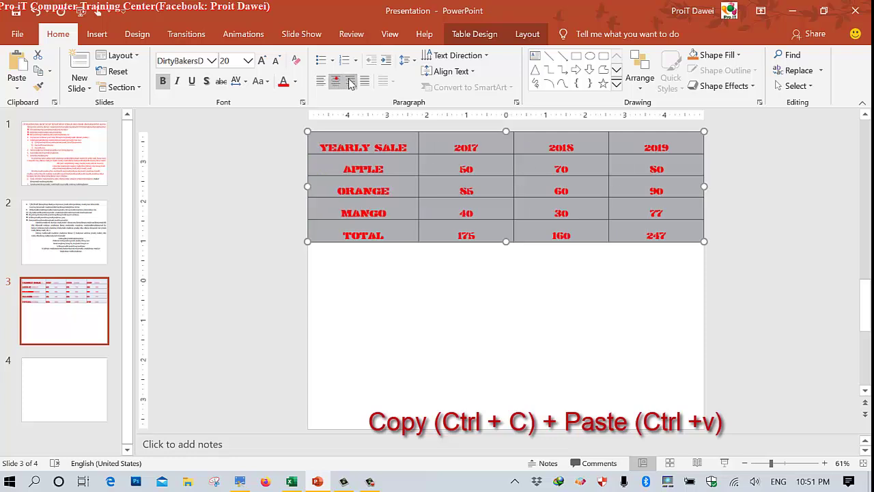
pyautogui.click(349, 81)
pyautogui.click(363, 80)
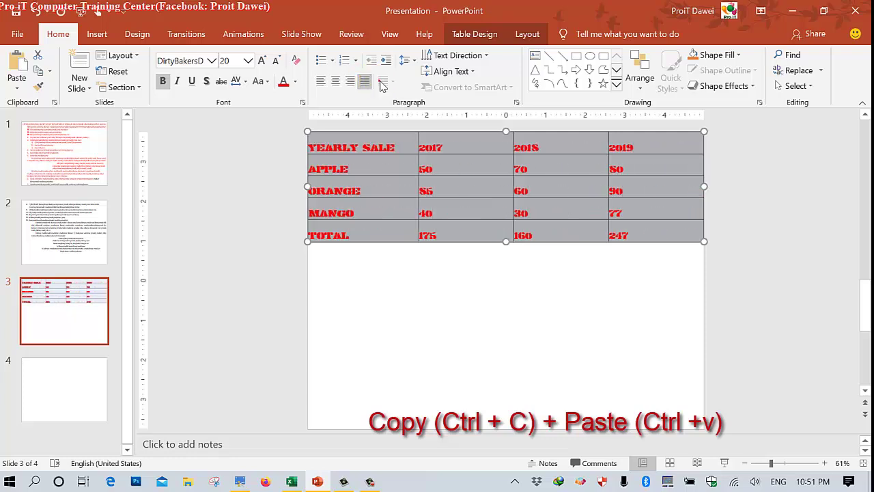
pyautogui.click(351, 82)
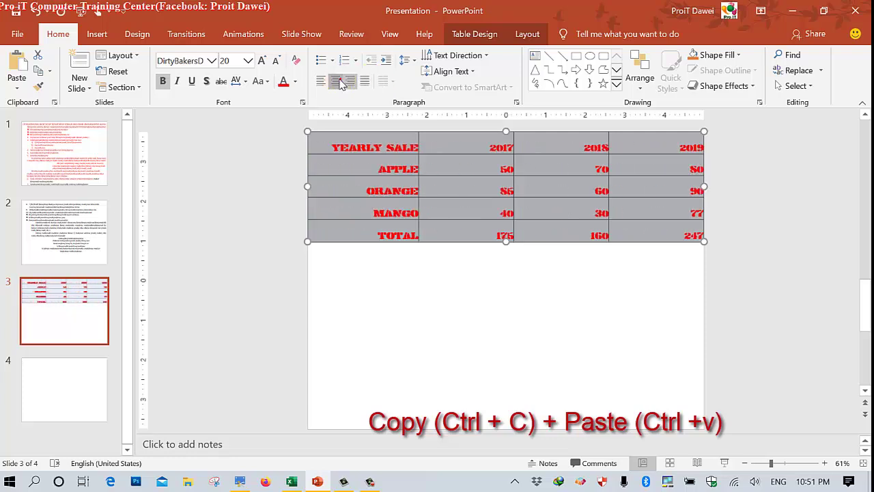
pyautogui.click(336, 82)
pyautogui.click(321, 81)
pyautogui.click(335, 80)
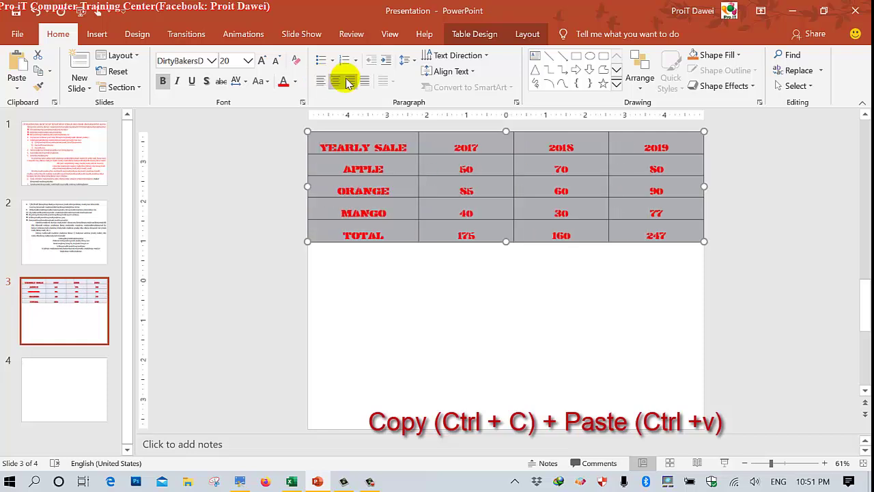
pyautogui.click(356, 168)
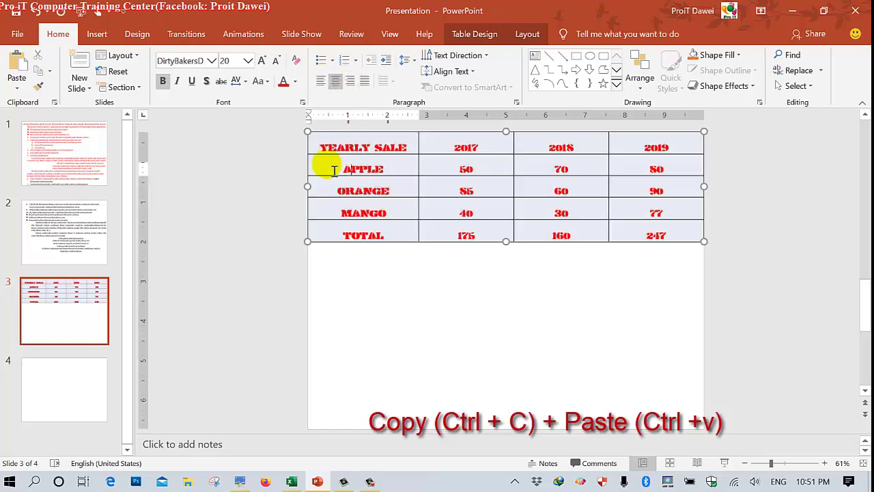
pyautogui.moveTo(334, 170); pyautogui.dragTo(401, 275)
pyautogui.click(401, 278)
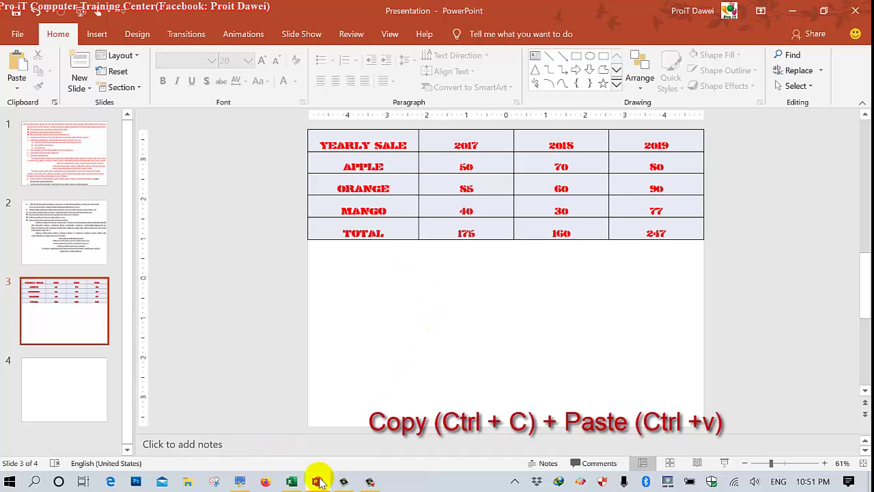
pyautogui.moveTo(239, 482)
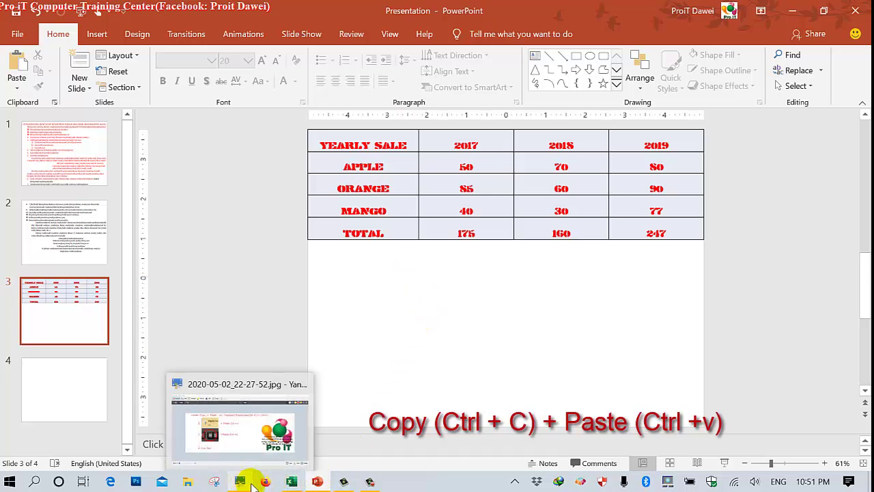
# Copy the Apple pie chart from the Excel workbook
pyautogui.click(291, 481)
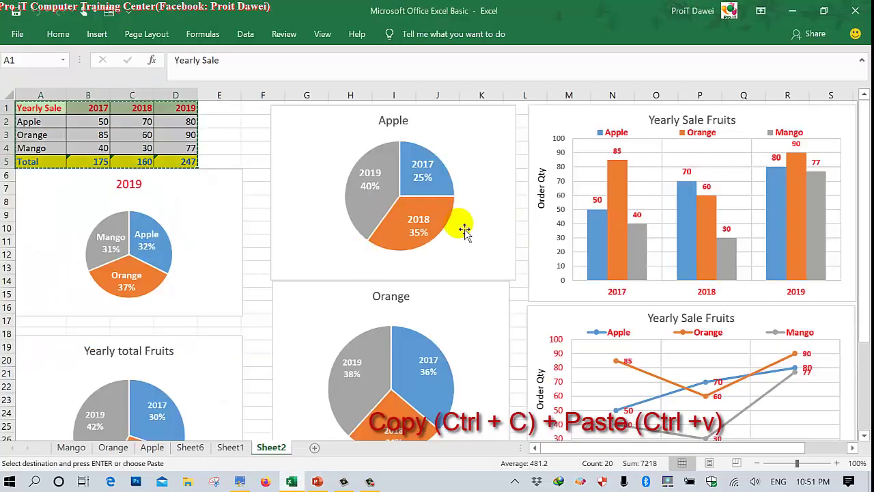
pyautogui.click(314, 131)
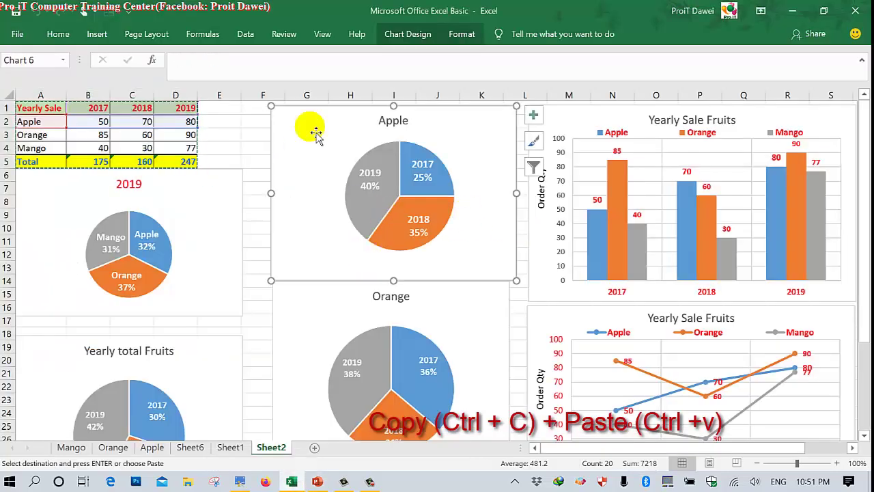
pyautogui.rightClick(312, 129)
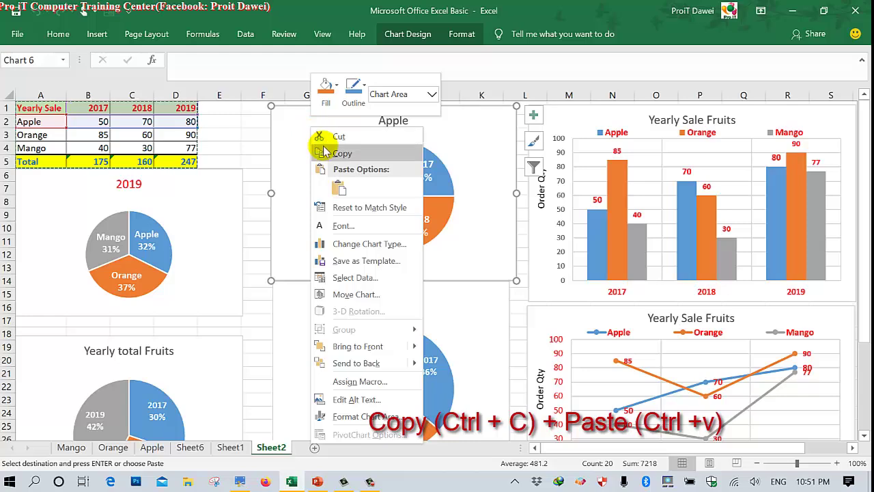
pyautogui.click(324, 149)
# Paste the Apple pie chart with its embedded workbook below the table on slide 3
pyautogui.click(315, 479)
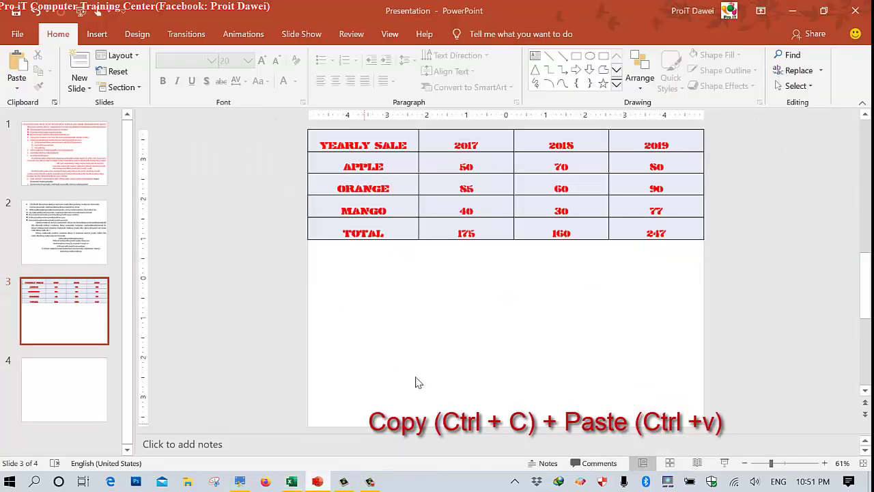
pyautogui.rightClick(434, 322)
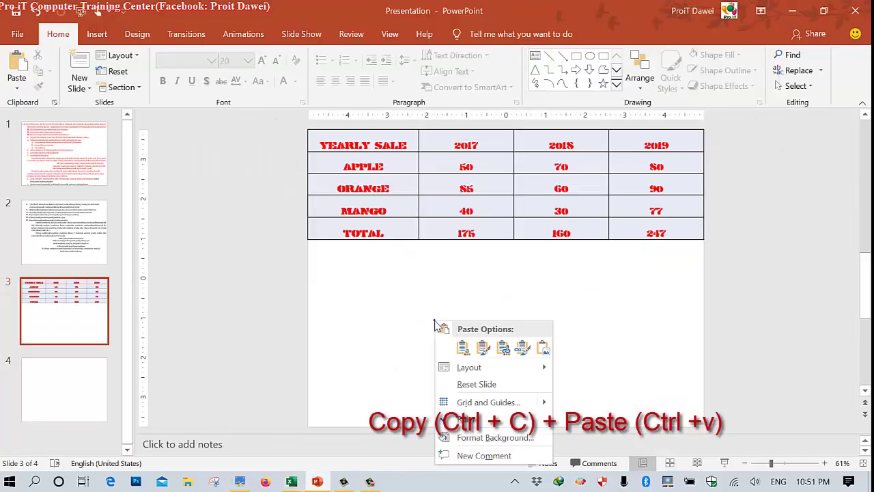
pyautogui.click(462, 348)
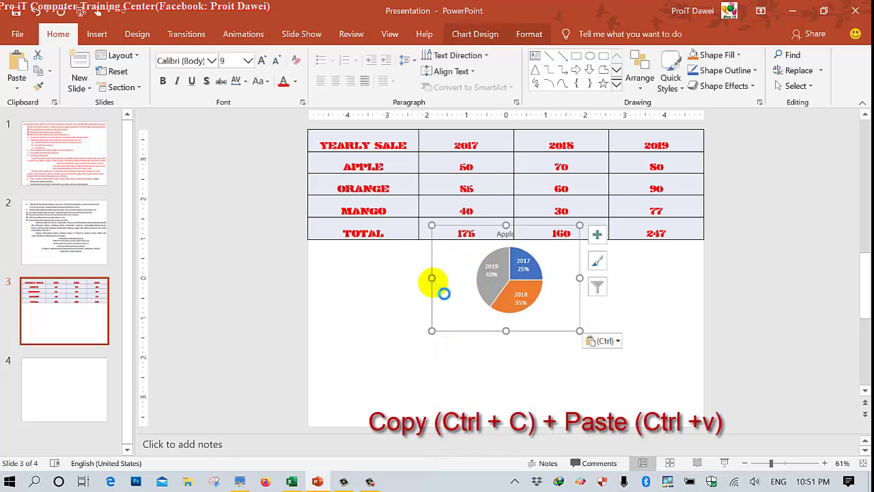
pyautogui.moveTo(536, 267); pyautogui.dragTo(437, 287)
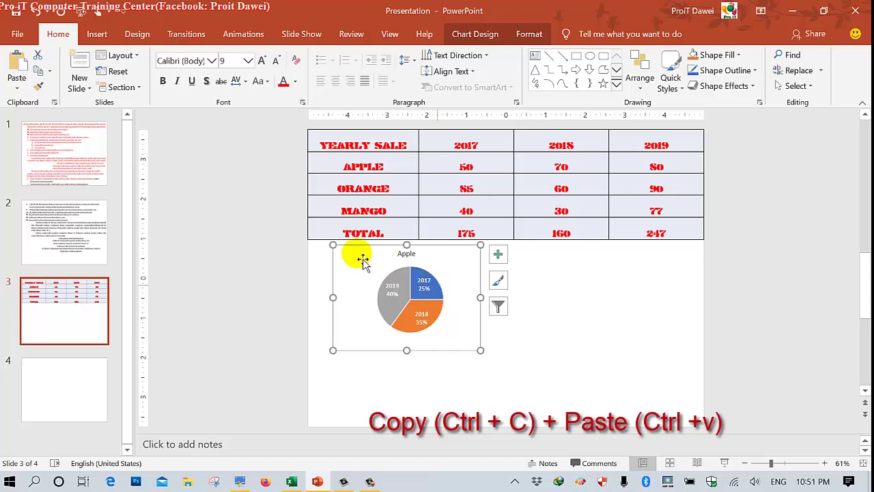
pyautogui.moveTo(362, 260); pyautogui.dragTo(330, 259)
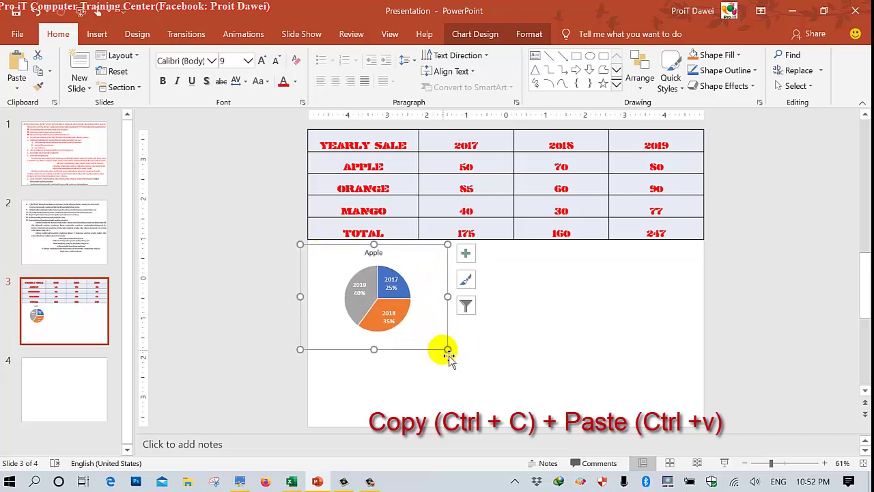
# Enlarge the Apple chart and its pie plot area
pyautogui.moveTo(447, 350); pyautogui.dragTo(508, 408)
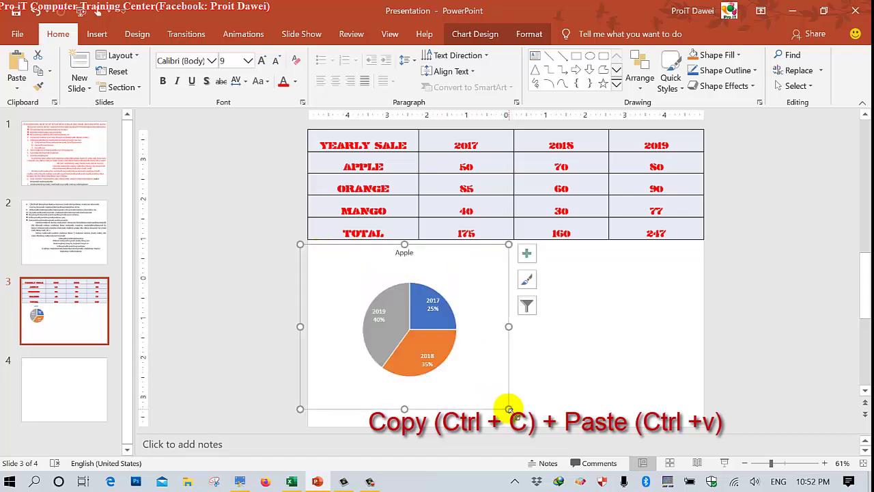
pyautogui.click(455, 291)
pyautogui.click(444, 296)
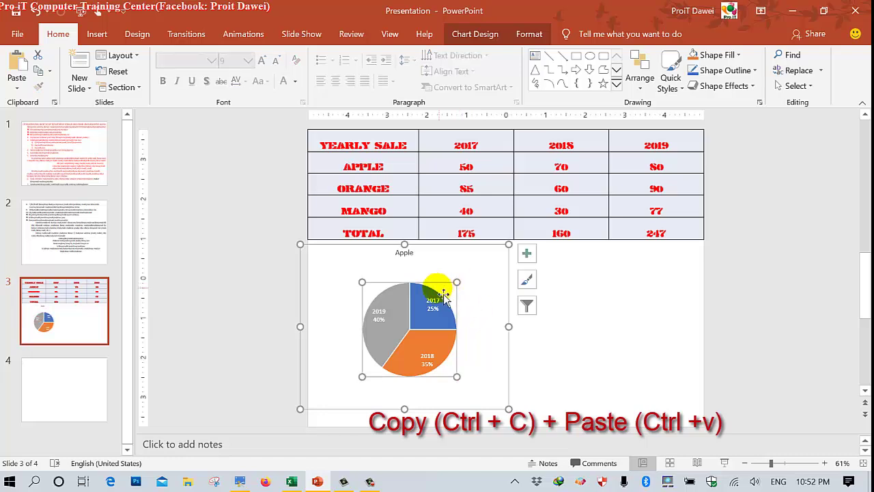
pyautogui.moveTo(466, 293); pyautogui.dragTo(481, 288)
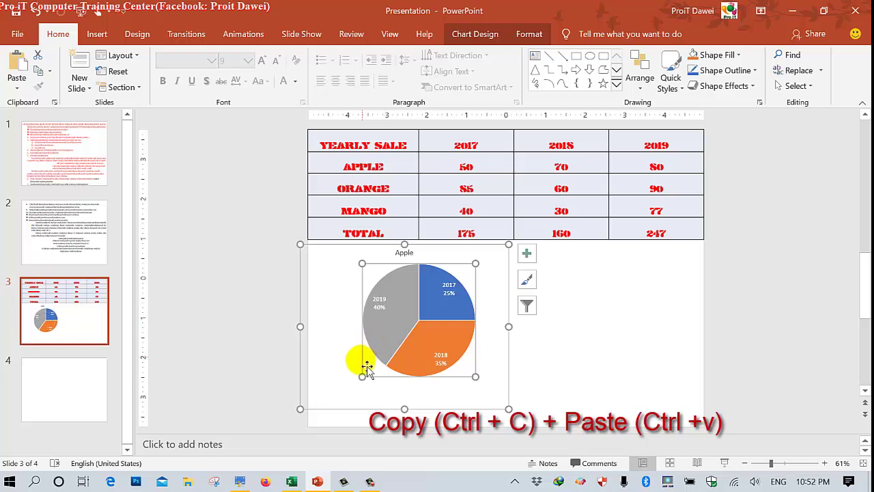
pyautogui.moveTo(362, 376); pyautogui.dragTo(326, 408)
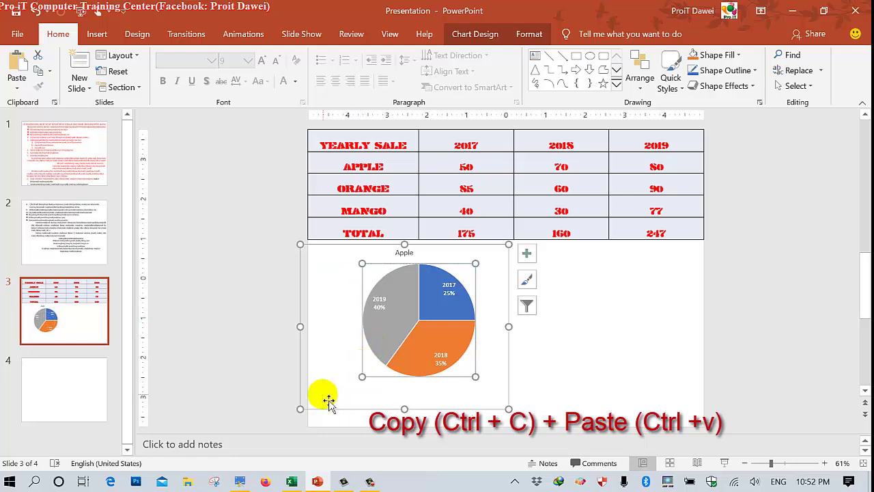
# Make the chart's title and data labels size 18, bold and red
pyautogui.click(407, 254)
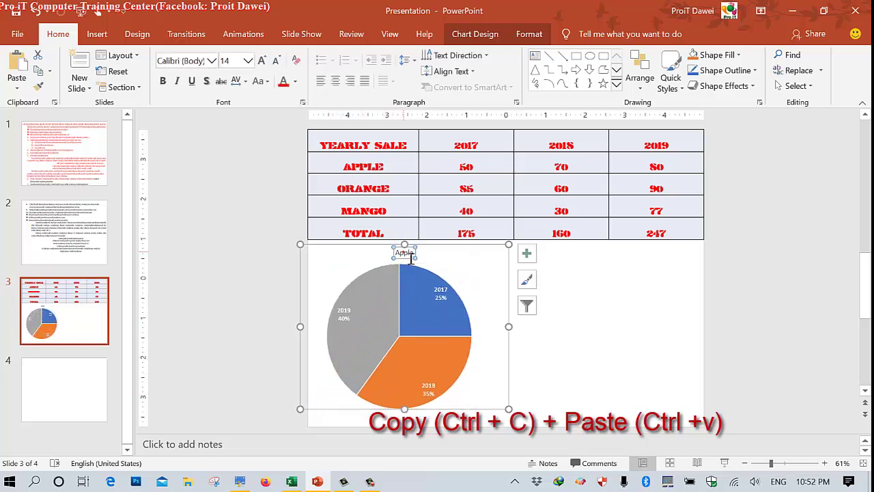
pyautogui.click(357, 252)
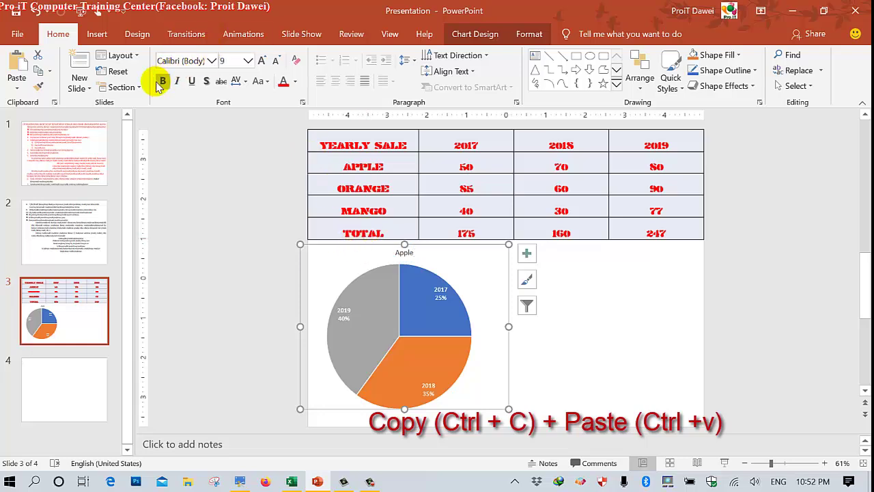
pyautogui.click(261, 61)
pyautogui.click(261, 61)
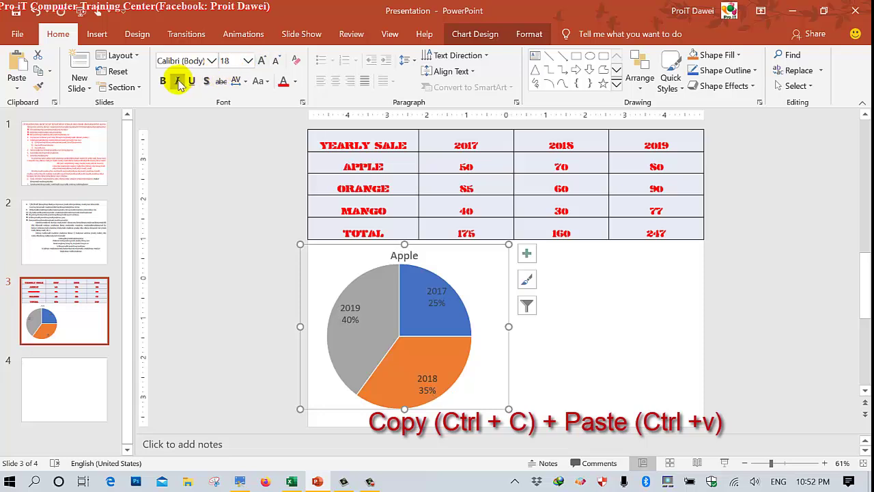
pyautogui.click(294, 82)
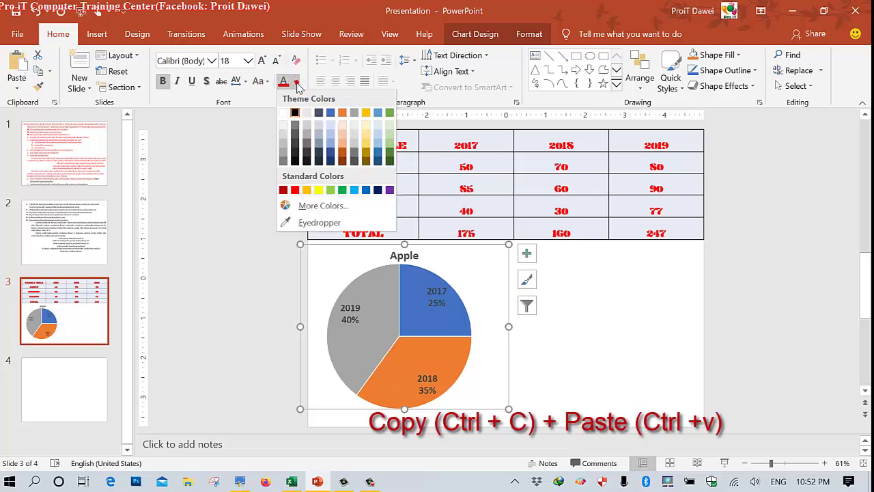
pyautogui.click(297, 190)
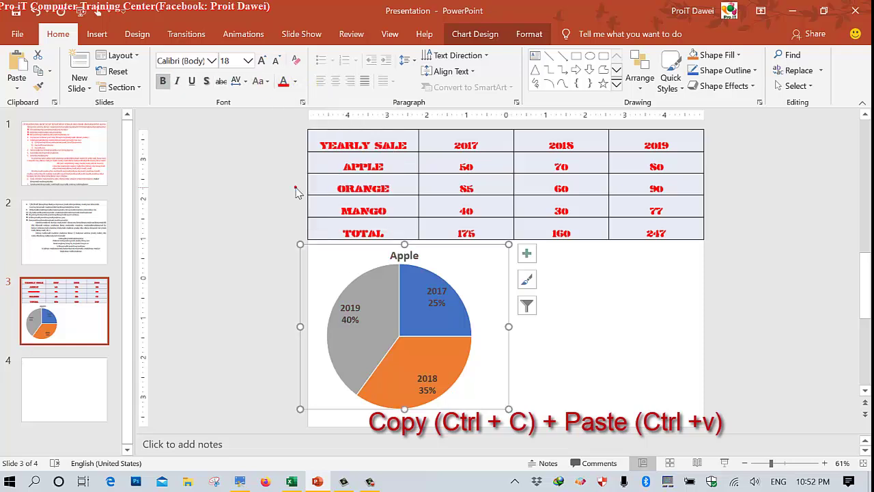
pyautogui.click(605, 349)
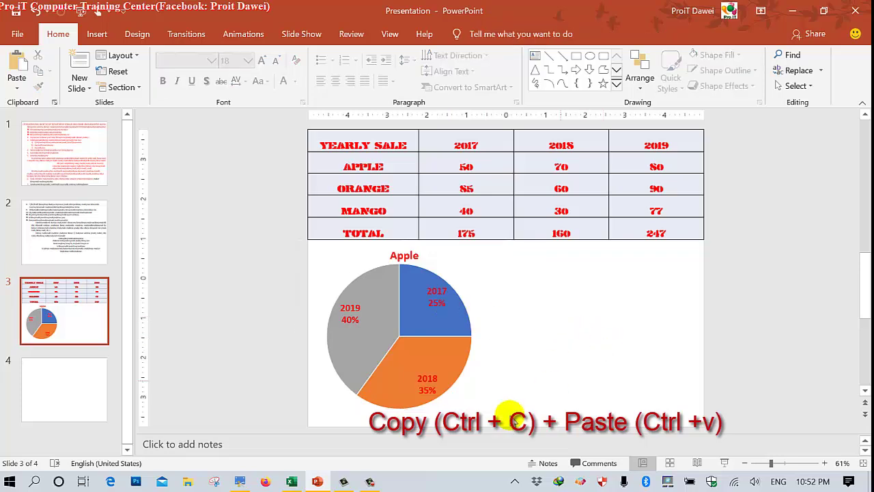
# Copy the Yearly Sale Fruits column chart in Excel and return to slide 3
pyautogui.click(292, 482)
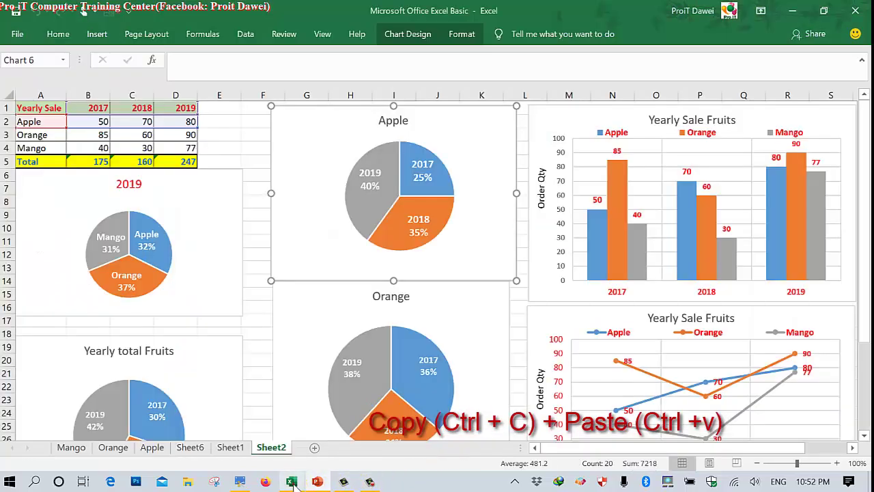
pyautogui.click(604, 305)
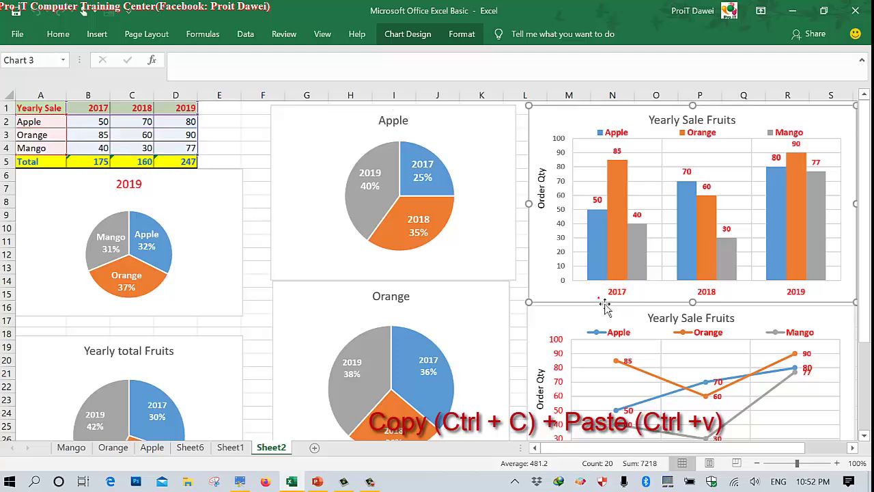
pyautogui.rightClick(600, 299)
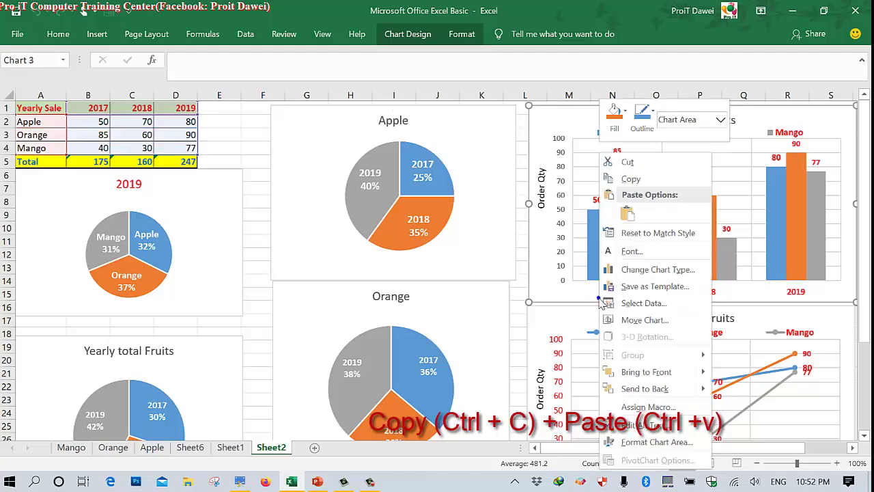
pyautogui.click(623, 182)
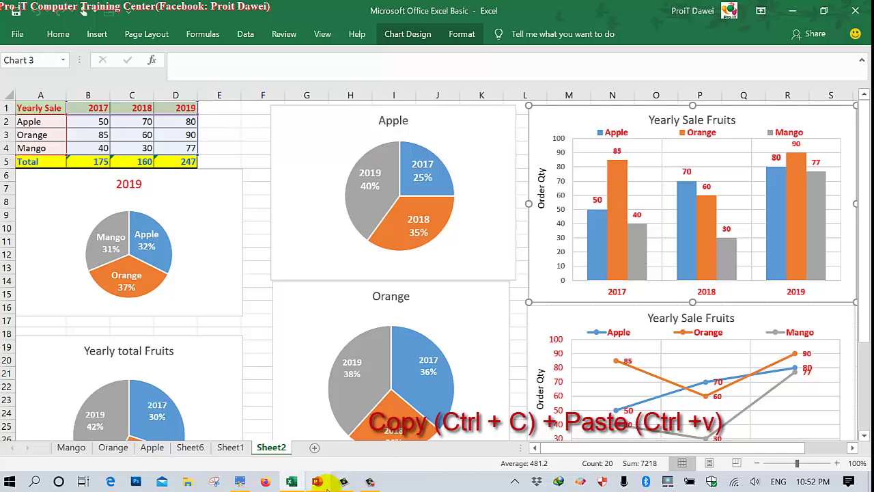
pyautogui.moveTo(291, 482)
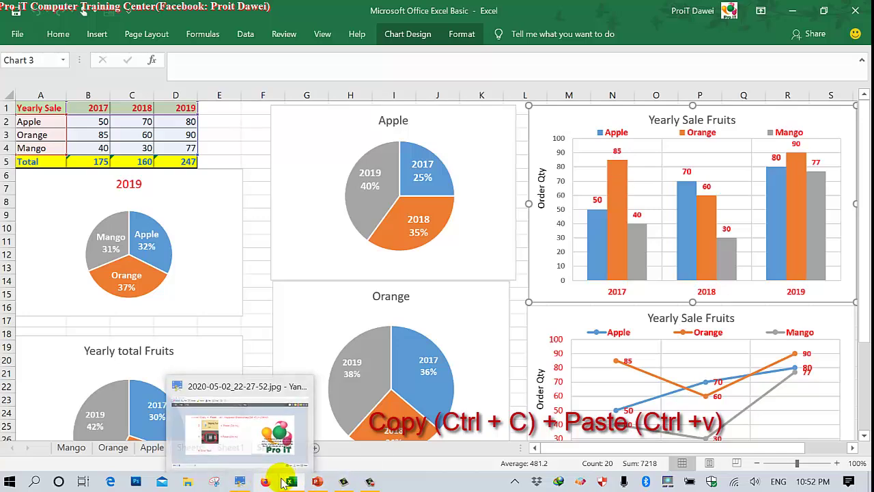
pyautogui.click(316, 483)
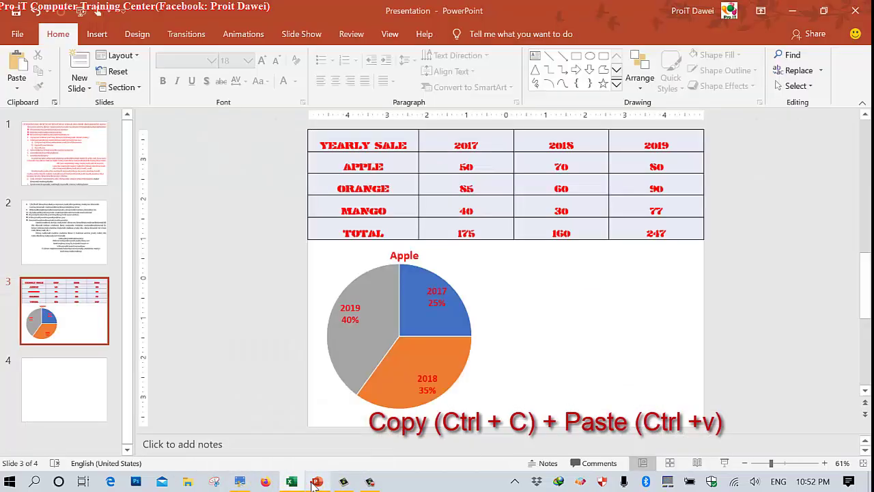
# Paste the column chart onto slide 3 and size it beside the Apple pie
pyautogui.rightClick(557, 299)
pyautogui.click(579, 322)
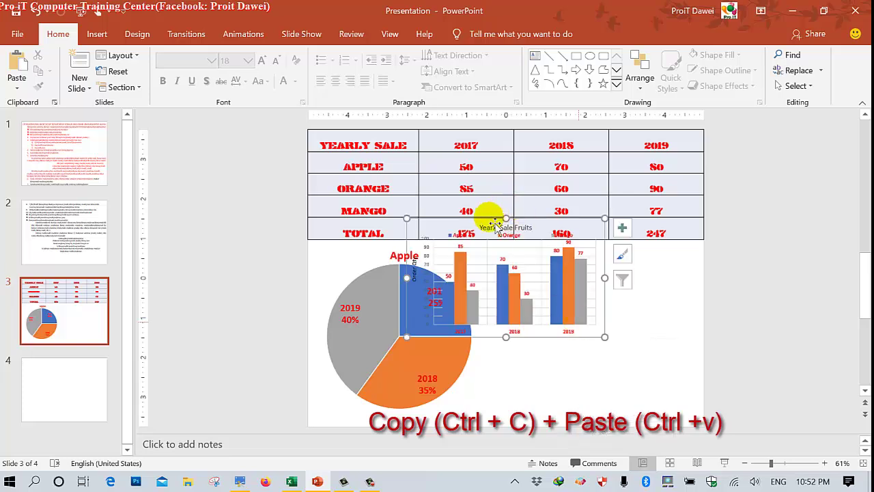
pyautogui.moveTo(585, 294); pyautogui.dragTo(684, 374)
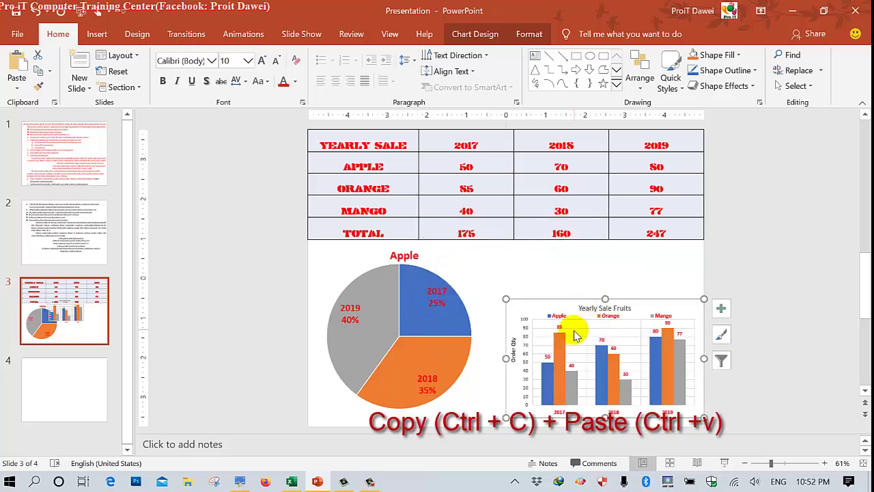
pyautogui.moveTo(568, 303); pyautogui.dragTo(546, 270)
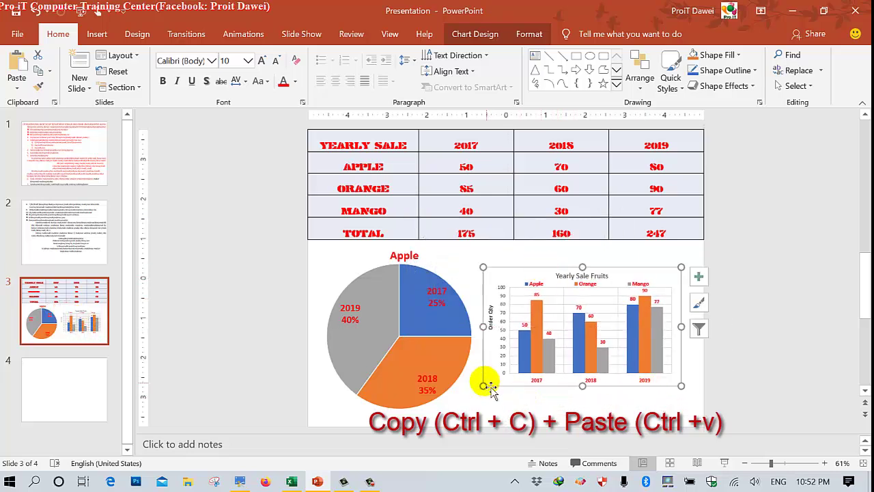
pyautogui.moveTo(483, 386)
pyautogui.mouseDown()
pyautogui.moveTo(491, 407)
pyautogui.moveTo(482, 397)
pyautogui.mouseUp()
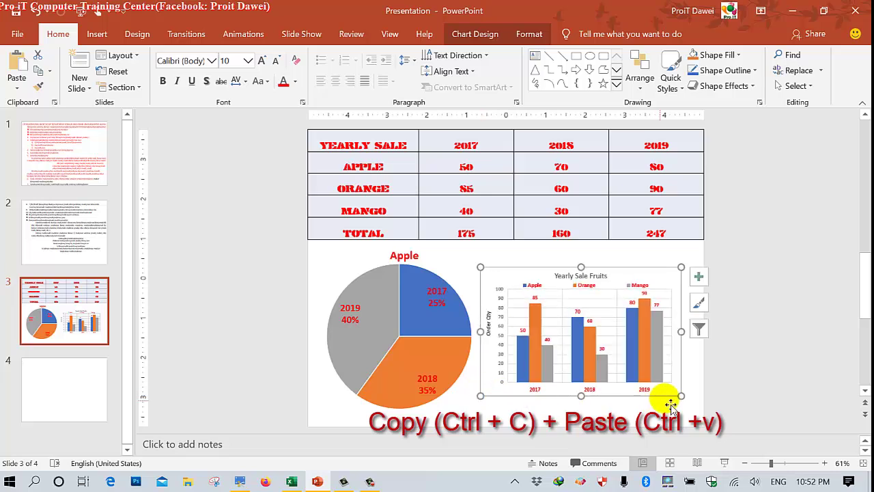
pyautogui.moveTo(681, 395)
pyautogui.mouseDown()
pyautogui.moveTo(696, 408)
pyautogui.moveTo(684, 397)
pyautogui.mouseUp()
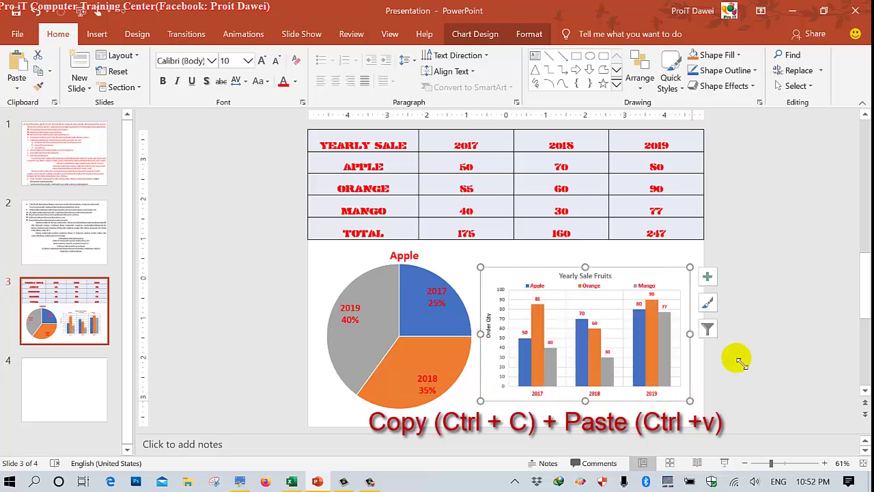
pyautogui.click(737, 360)
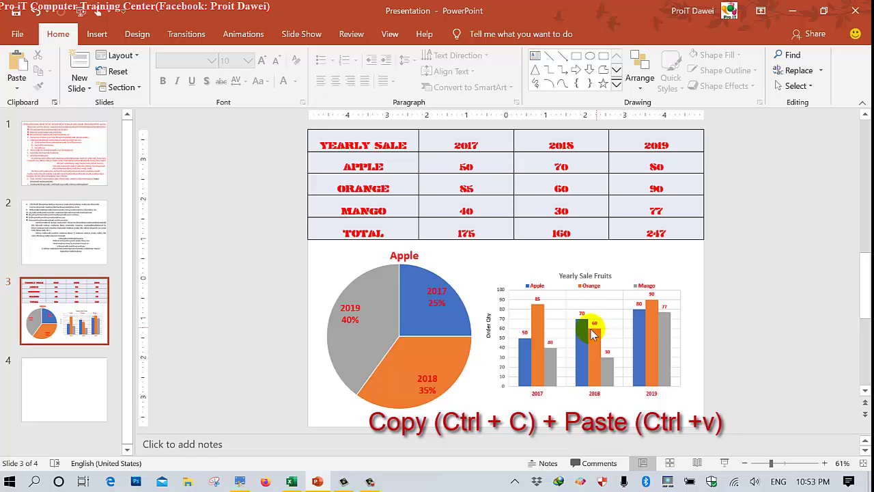
# Select slide 4 and copy the Yearly Sale Fruits line chart from Excel
pyautogui.click(65, 404)
pyautogui.click(101, 332)
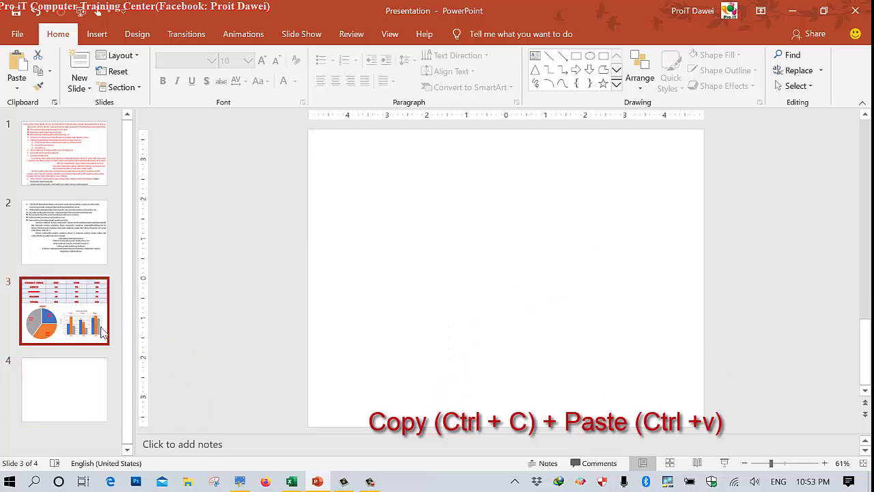
pyautogui.click(77, 389)
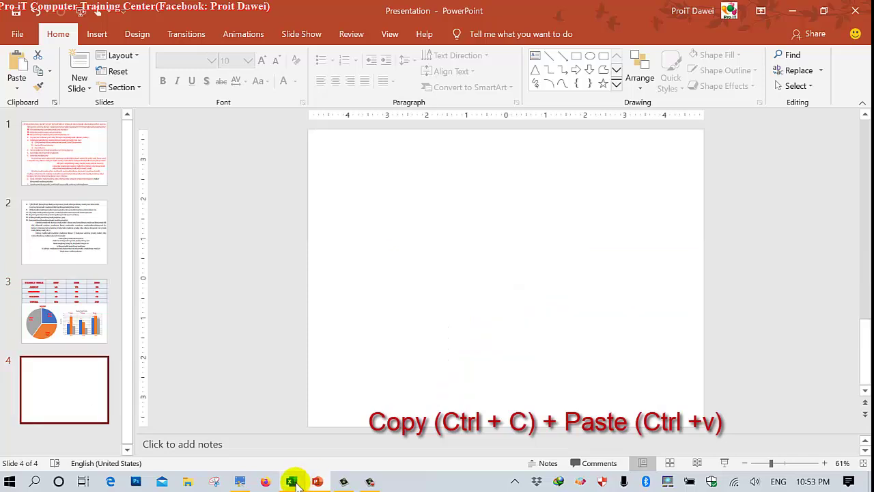
pyautogui.click(292, 482)
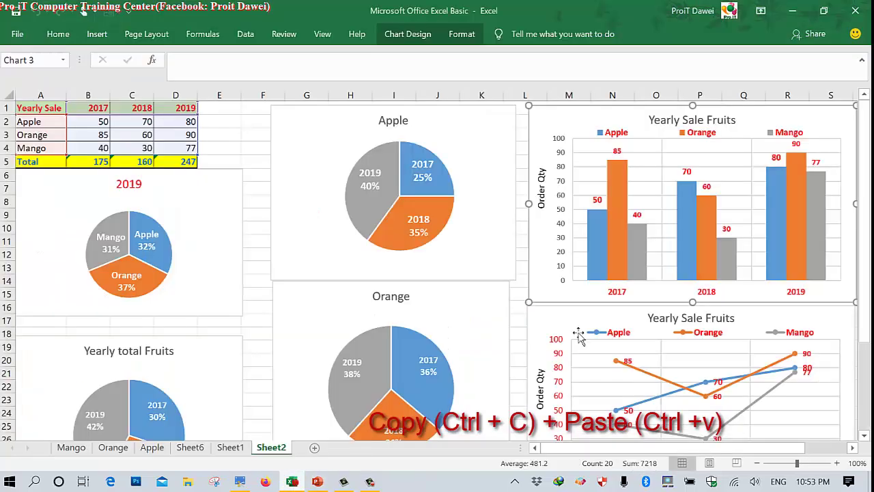
pyautogui.click(628, 318)
pyautogui.rightClick(621, 313)
pyautogui.click(650, 172)
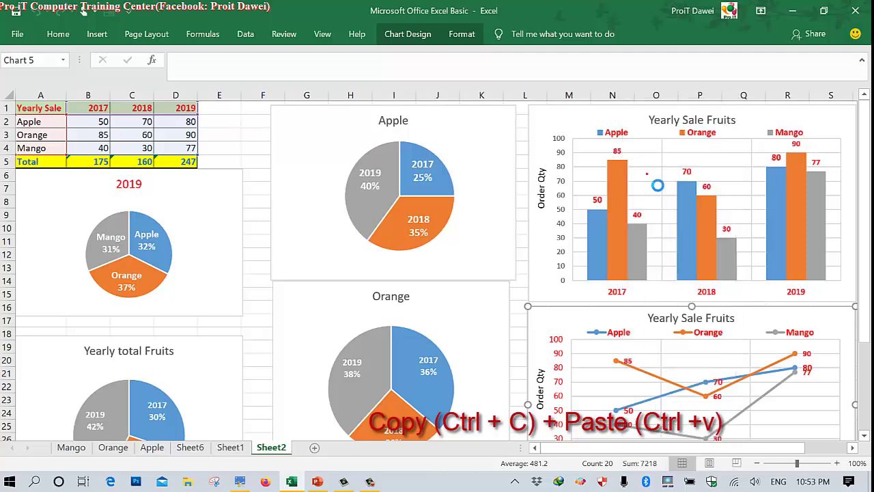
# Paste the line chart onto slide 4, enlarging and widening it across the slide
pyautogui.click(316, 482)
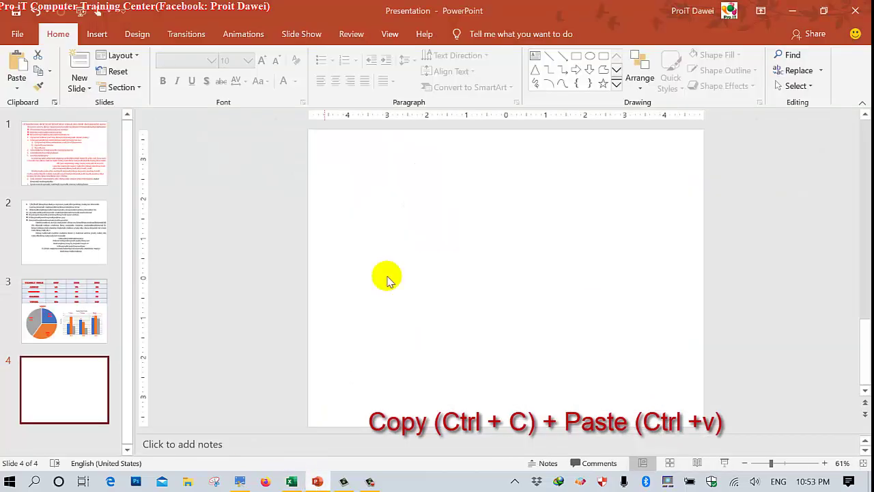
pyautogui.rightClick(415, 173)
pyautogui.click(439, 197)
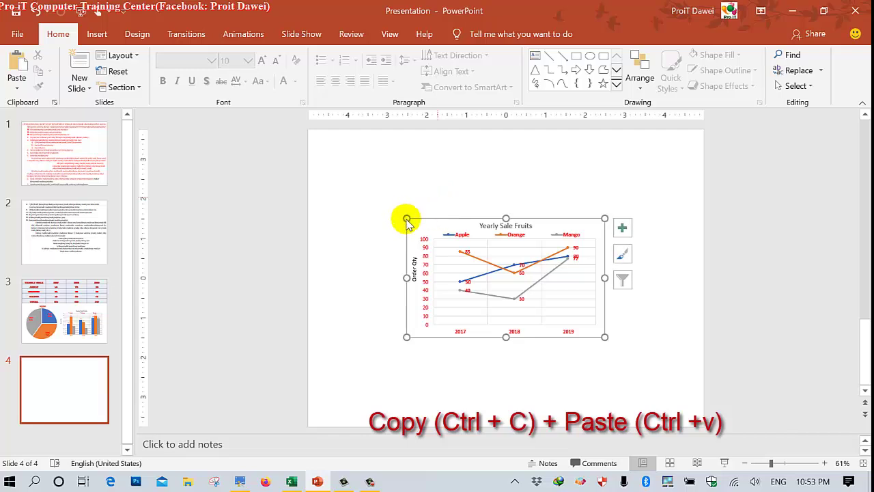
pyautogui.moveTo(406, 219); pyautogui.dragTo(345, 159)
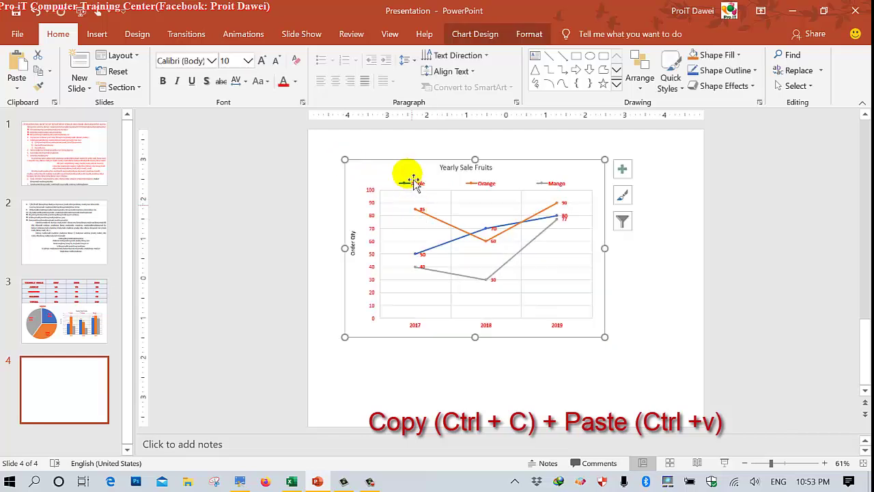
pyautogui.moveTo(404, 167); pyautogui.dragTo(379, 151)
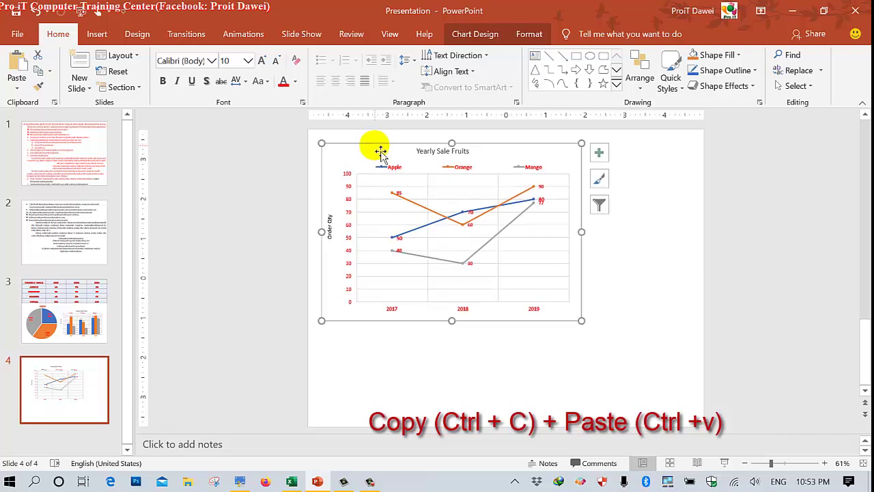
pyautogui.moveTo(581, 320)
pyautogui.mouseDown()
pyautogui.moveTo(692, 309)
pyautogui.moveTo(683, 299)
pyautogui.mouseUp()
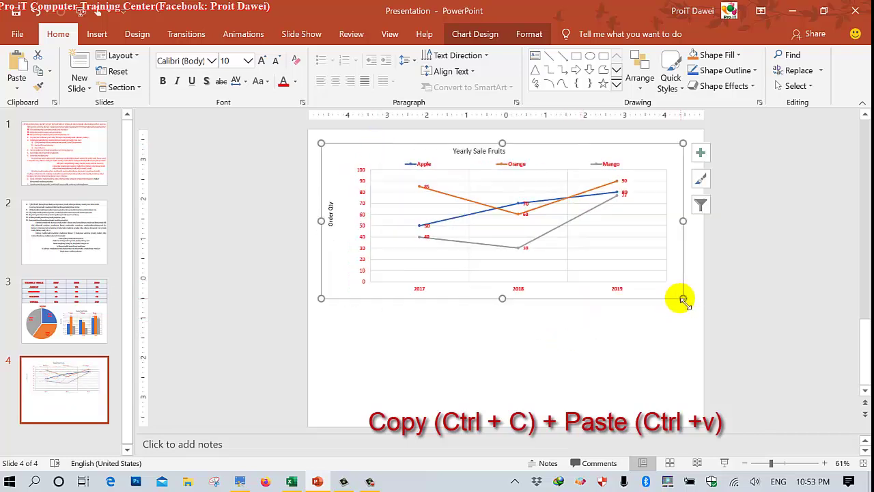
# Make the line chart's text bold at size 16
pyautogui.click(163, 82)
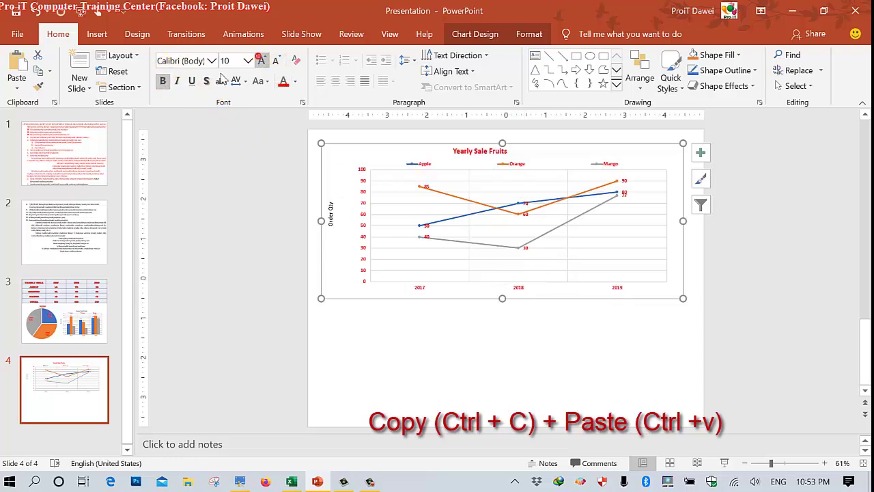
pyautogui.click(164, 83)
pyautogui.click(263, 61)
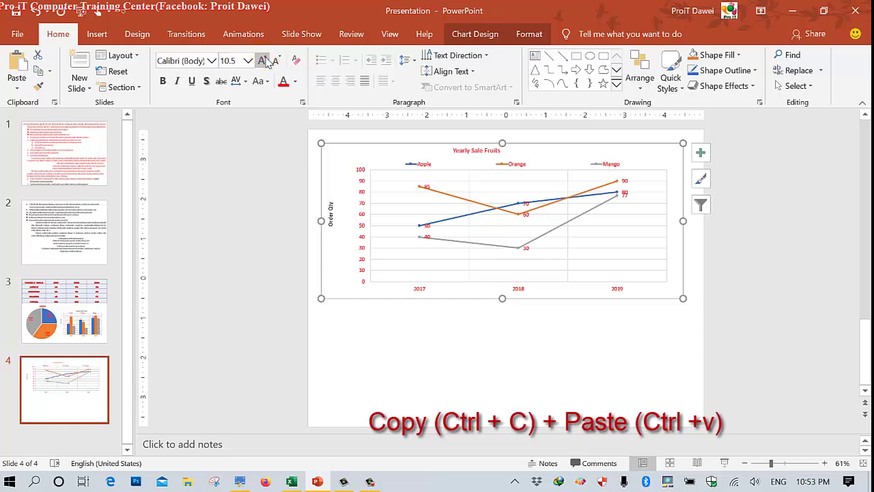
pyautogui.click(264, 61)
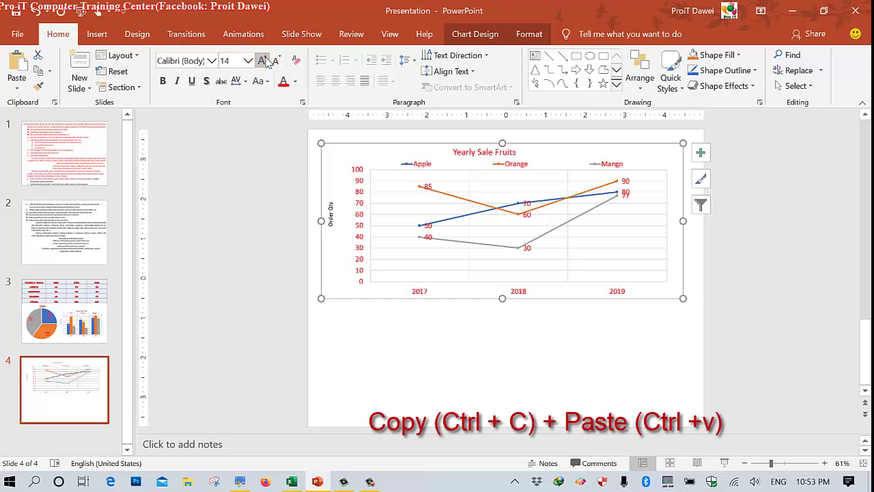
pyautogui.click(263, 61)
pyautogui.click(164, 81)
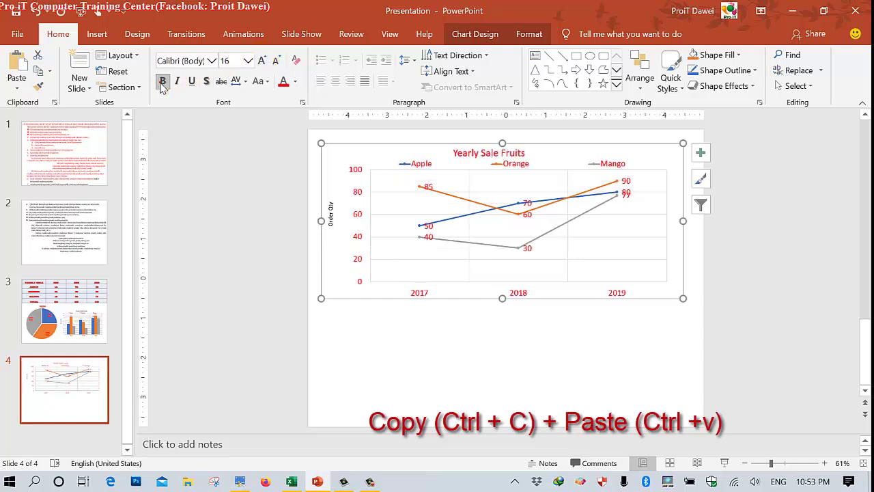
pyautogui.click(461, 350)
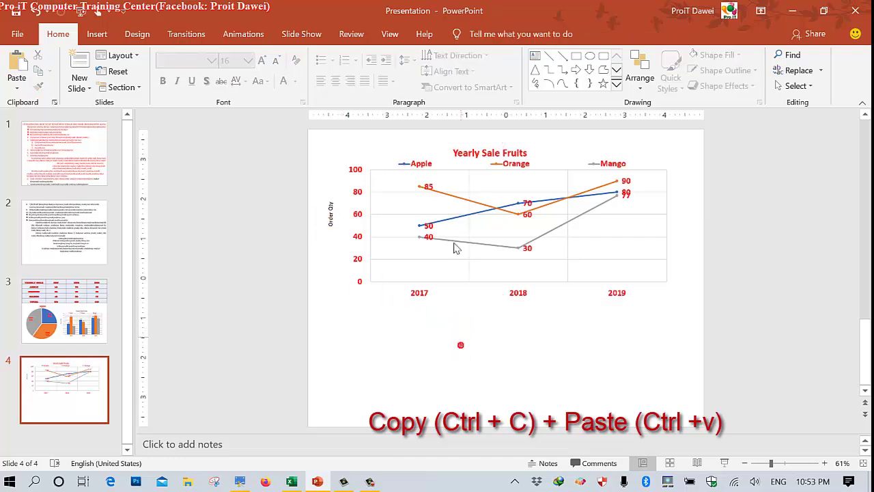
# Shorten the line chart slightly by dragging its bottom edge up
pyautogui.click(442, 175)
pyautogui.click(442, 334)
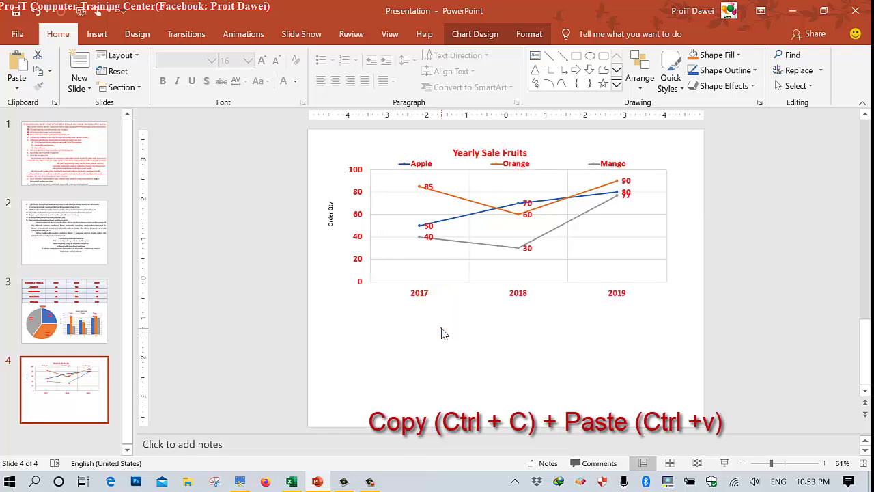
pyautogui.click(452, 276)
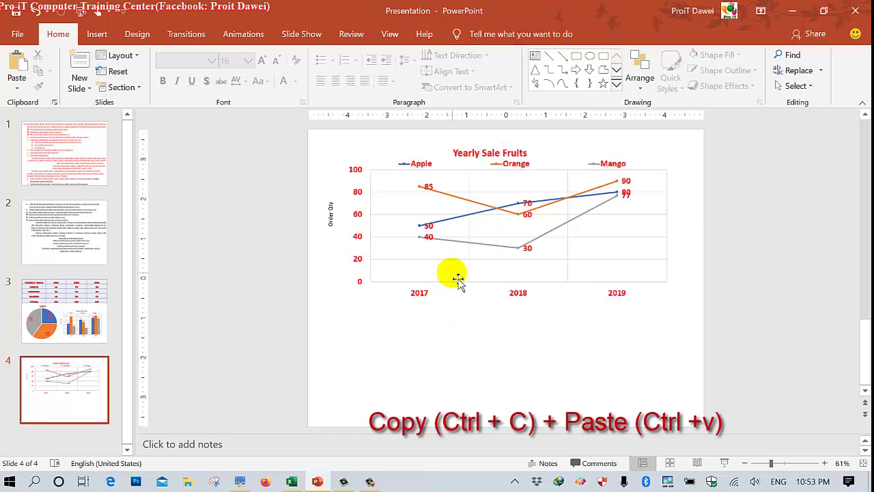
pyautogui.moveTo(503, 299); pyautogui.dragTo(504, 278)
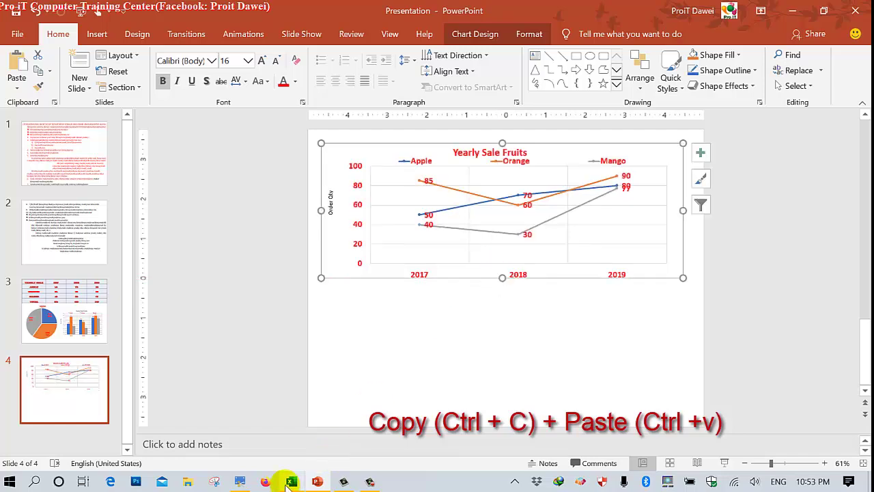
# Run a Google search for 'Define home' in Firefox
pyautogui.click(266, 481)
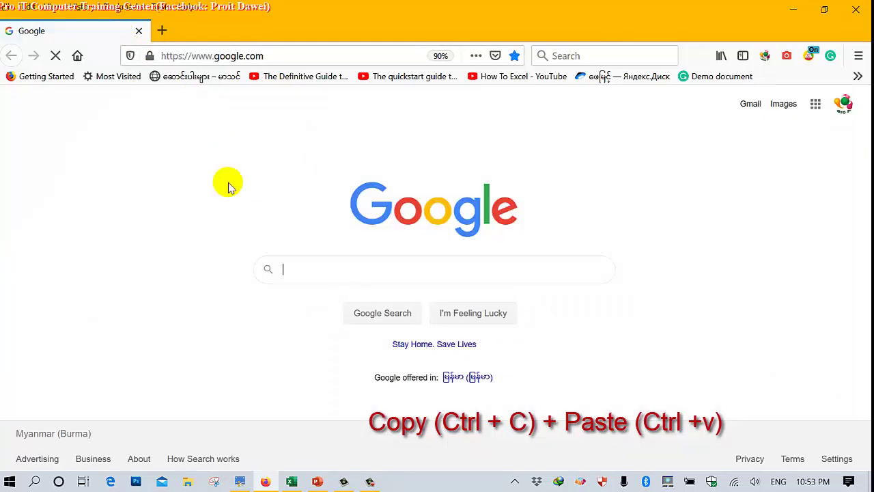
pyautogui.click(294, 277)
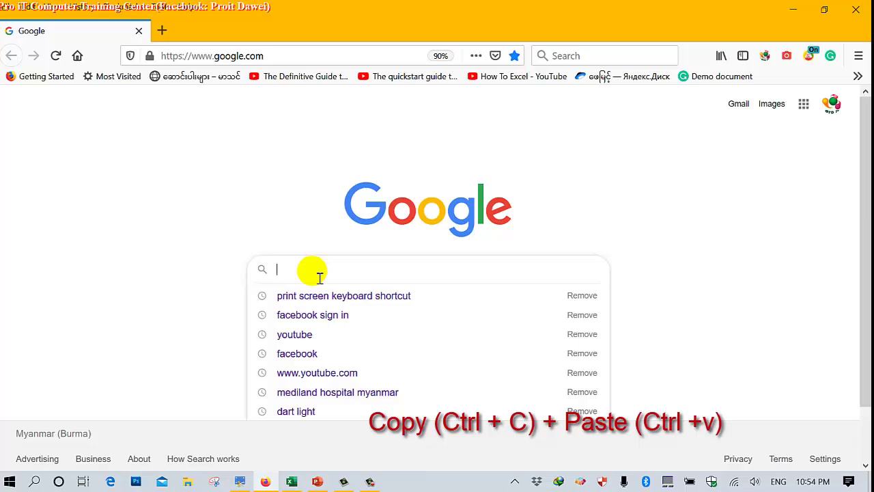
pyautogui.write('Defin')
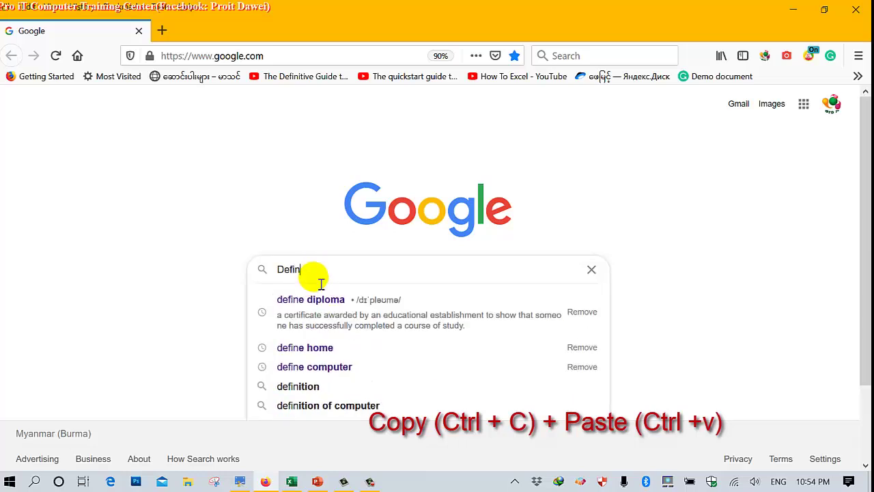
pyautogui.write('e home')
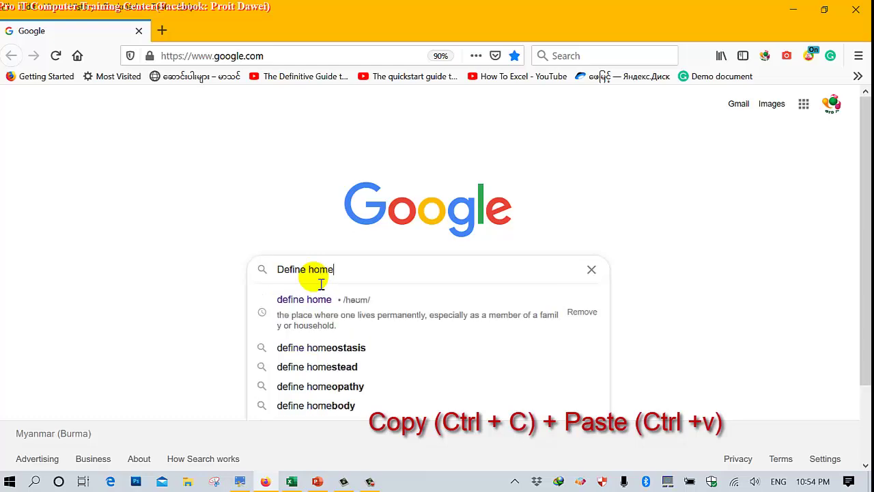
pyautogui.press('Return')
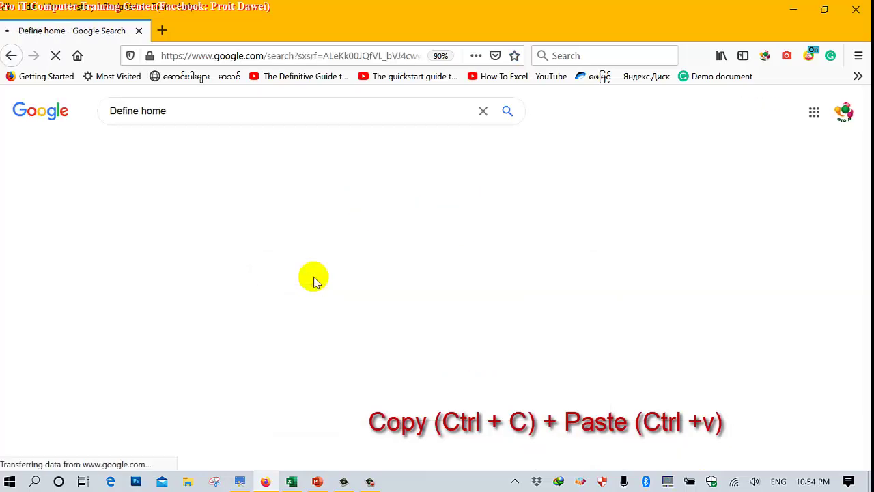
# Select and copy home's adjective through verb definitions from the Google results
pyautogui.scroll(-3, 314, 280)
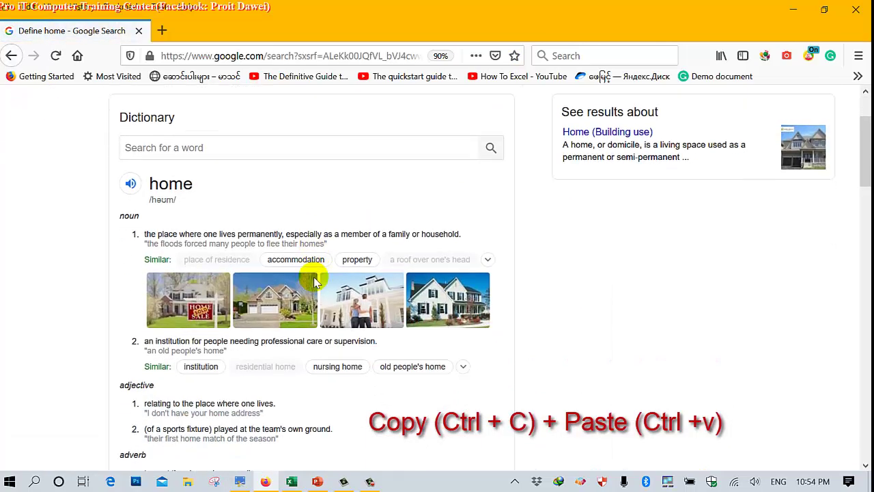
pyautogui.scroll(-3, 315, 280)
pyautogui.scroll(-2, 314, 280)
pyautogui.scroll(-1, 314, 280)
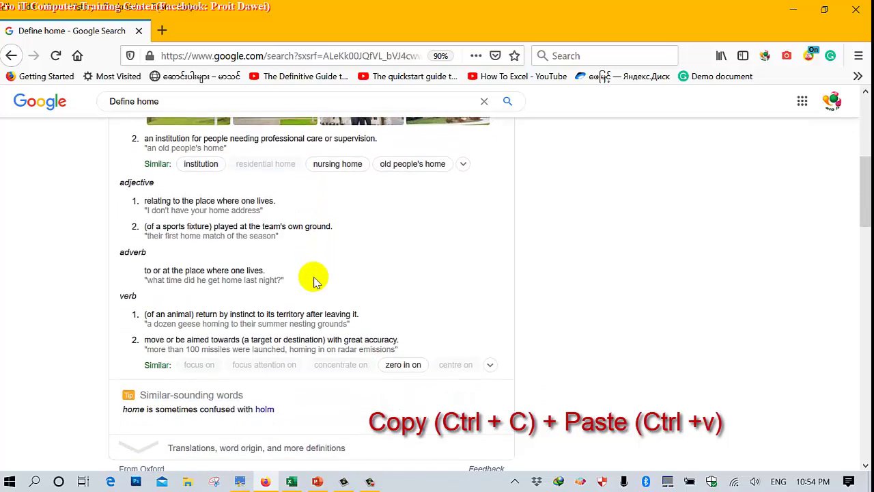
pyautogui.scroll(1, 314, 280)
pyautogui.scroll(1, 147, 283)
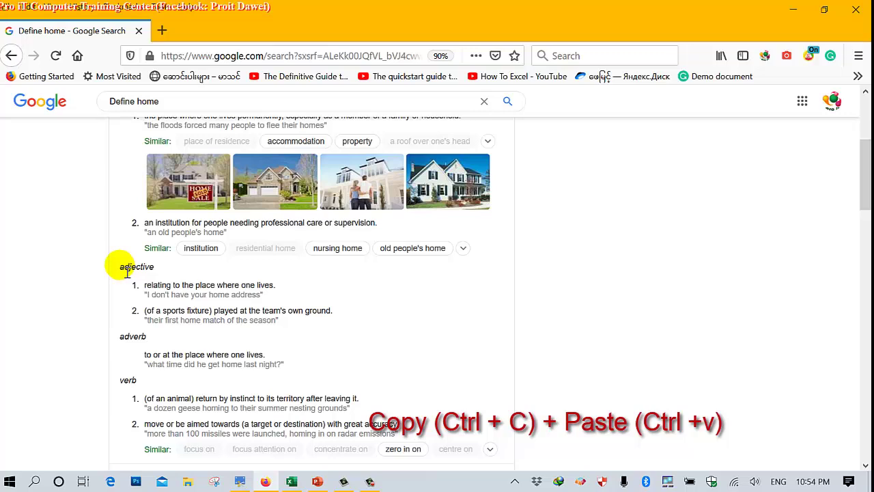
pyautogui.moveTo(126, 272)
pyautogui.mouseDown()
pyautogui.moveTo(335, 441)
pyautogui.moveTo(402, 437)
pyautogui.mouseUp()
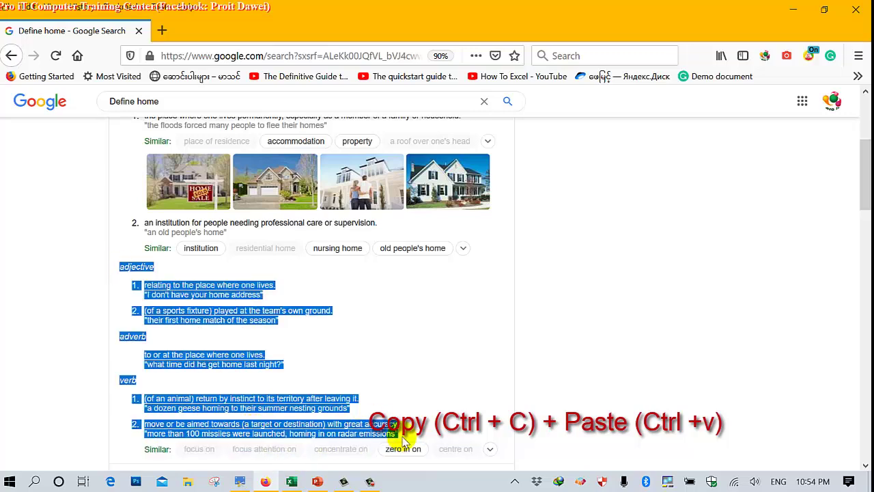
pyautogui.rightClick(212, 321)
pyautogui.click(217, 325)
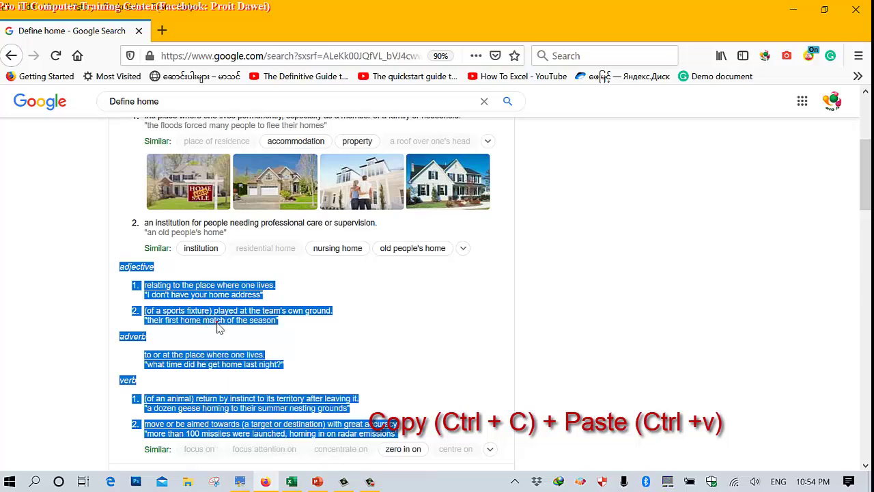
# Paste the copied home definitions onto slide 4
pyautogui.click(317, 481)
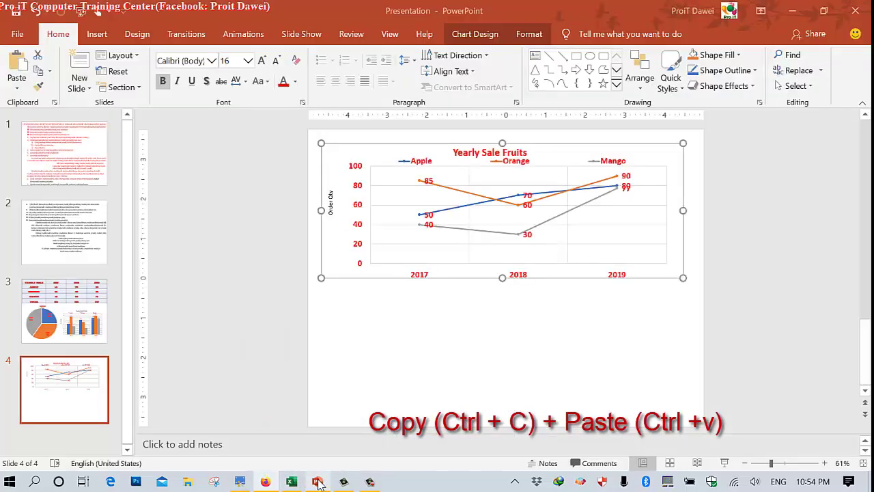
pyautogui.rightClick(384, 308)
pyautogui.click(410, 333)
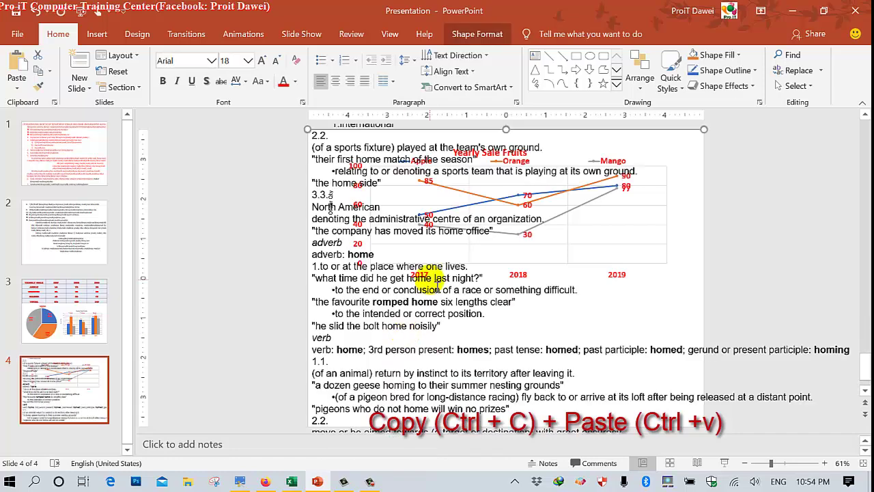
pyautogui.scroll(1, 437, 280)
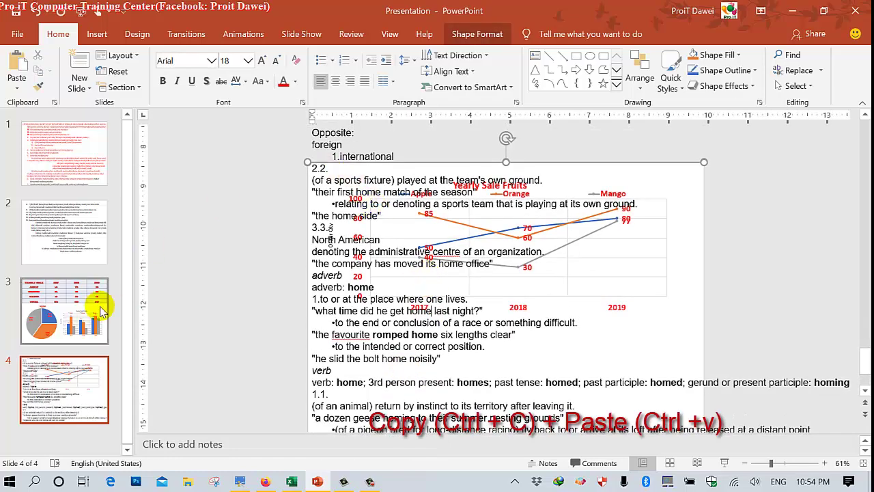
pyautogui.moveTo(331, 168)
pyautogui.mouseDown()
pyautogui.moveTo(334, 213)
pyautogui.moveTo(162, 364)
pyautogui.mouseUp()
pyautogui.click(82, 387)
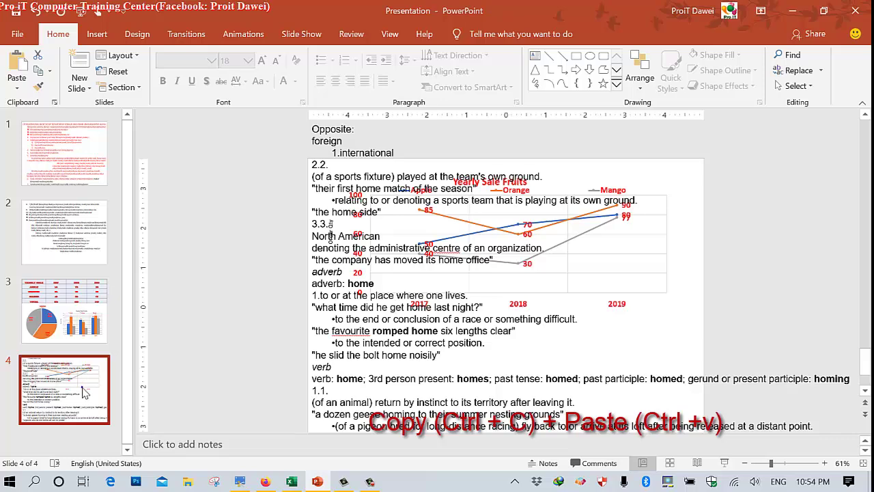
# Add a blank slide after slide 4
pyautogui.rightClick(82, 392)
pyautogui.click(80, 86)
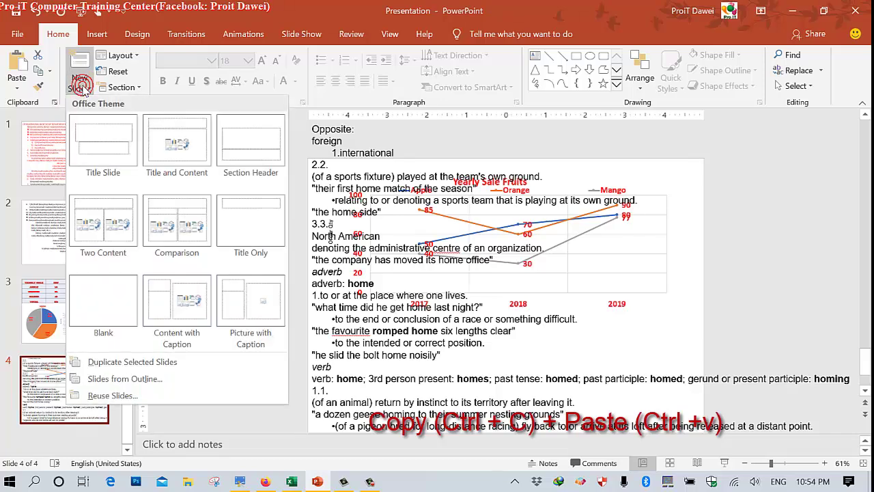
pyautogui.click(106, 293)
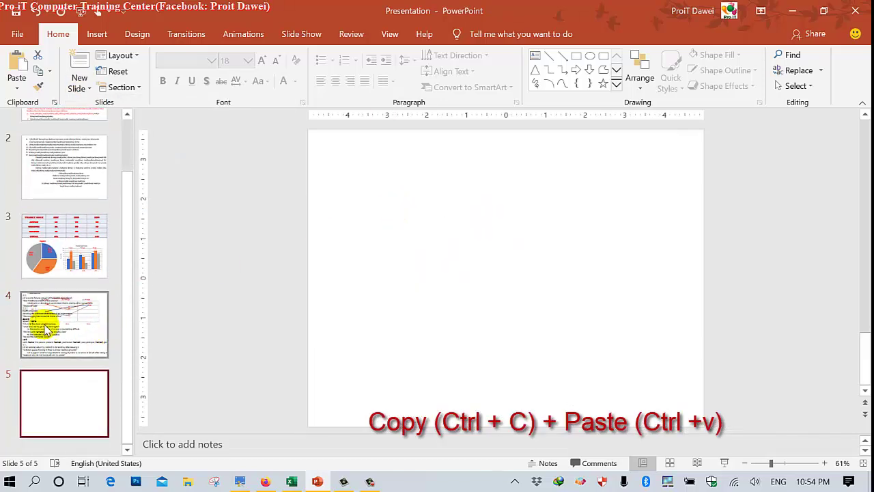
# Move the definitions text box from slide 4 onto the new slide 5
pyautogui.click(47, 329)
pyautogui.click(326, 311)
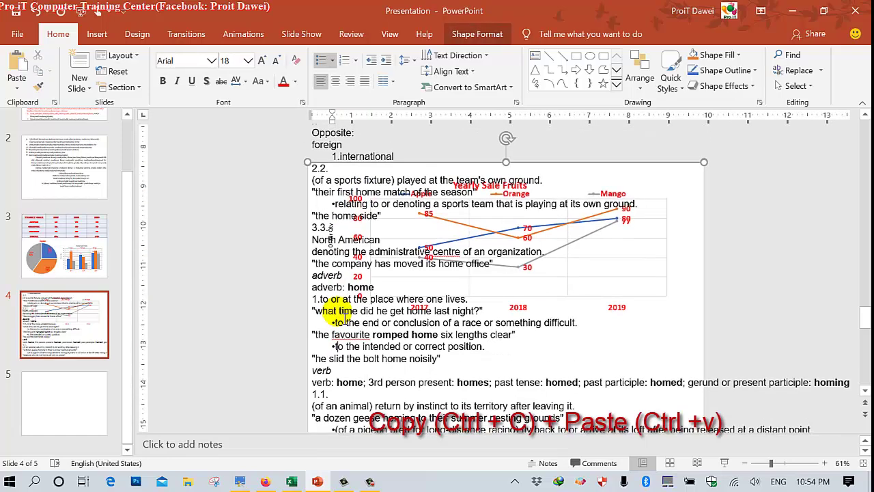
pyautogui.click(616, 311)
pyautogui.scroll(2, 616, 311)
pyautogui.scroll(2, 563, 272)
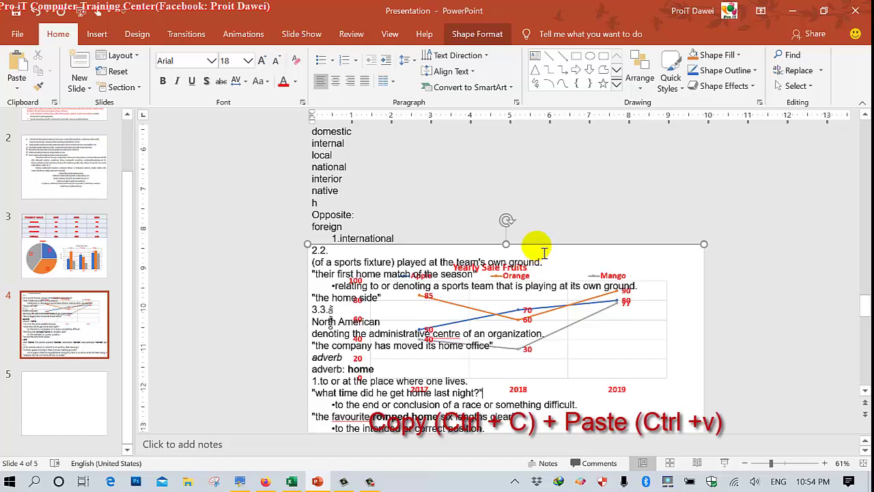
pyautogui.click(539, 250)
pyautogui.press('Delete')
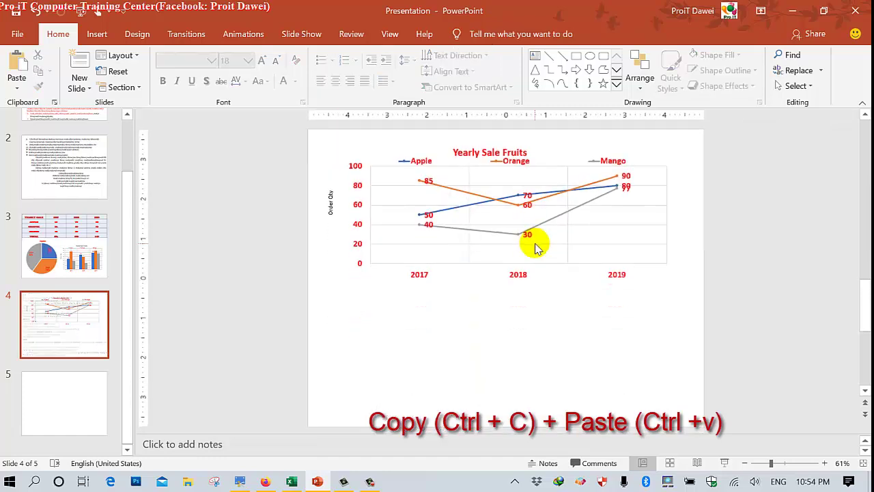
pyautogui.click(51, 395)
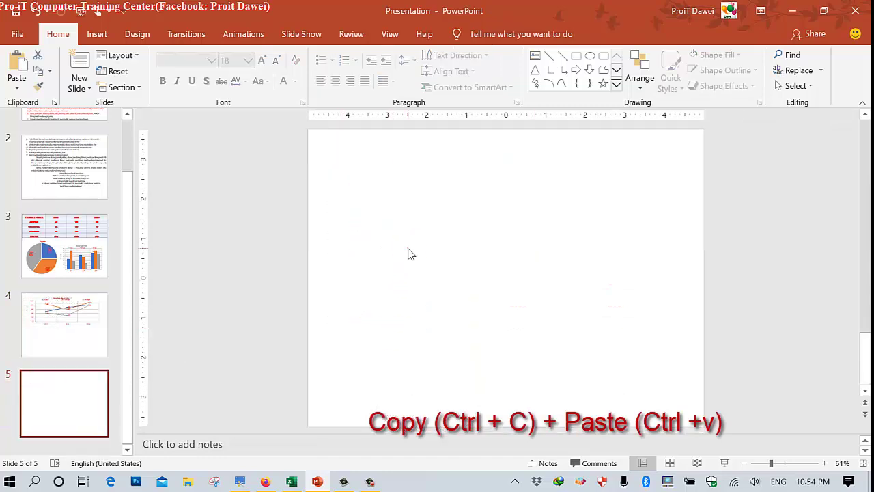
pyautogui.hotkey('ctrl', 'v')
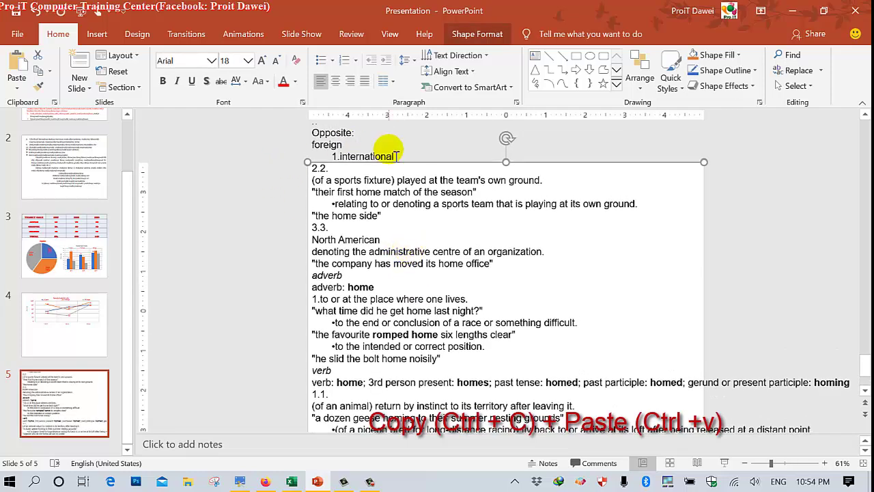
# Trim slide 5's definitions, deleting the upper lines and the sports-fixture sense onward
pyautogui.scroll(1, 396, 156)
pyautogui.scroll(2, 392, 149)
pyautogui.scroll(1, 393, 150)
pyautogui.scroll(-4, 394, 154)
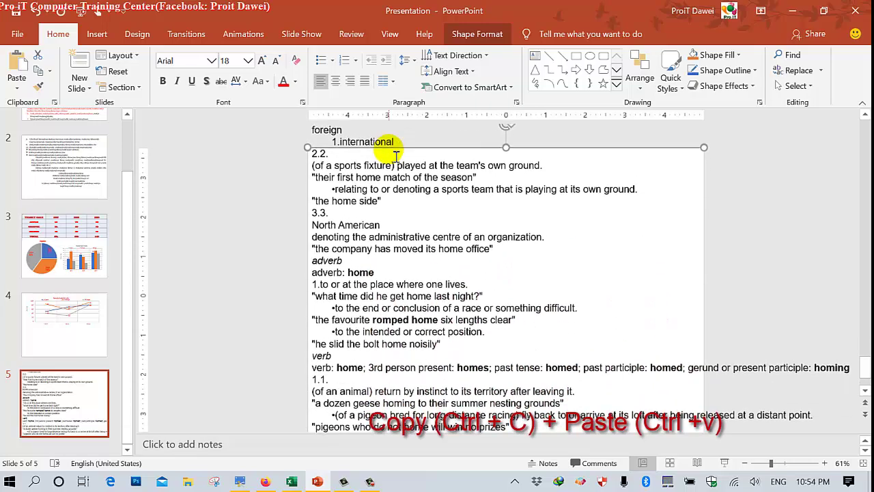
pyautogui.scroll(-1, 396, 156)
pyautogui.scroll(1, 396, 155)
pyautogui.scroll(3, 396, 156)
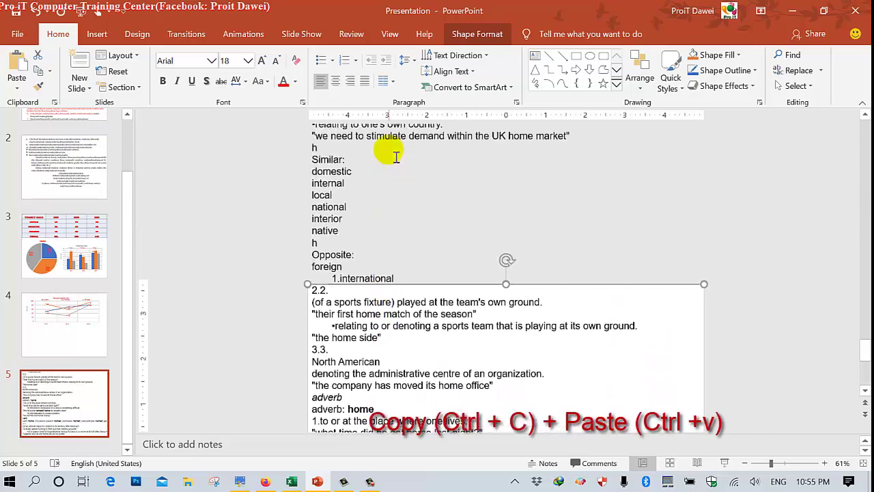
pyautogui.scroll(1, 396, 156)
pyautogui.click(299, 203)
pyautogui.moveTo(357, 320)
pyautogui.mouseDown()
pyautogui.moveTo(312, 208)
pyautogui.moveTo(306, 105)
pyautogui.mouseUp()
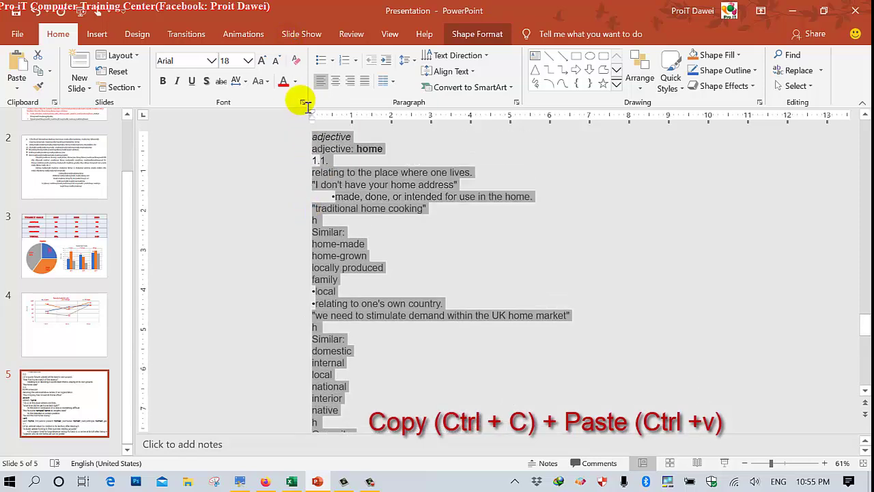
pyautogui.hotkey('ctrl', 'c')
pyautogui.hotkey('ctrl', 'v')
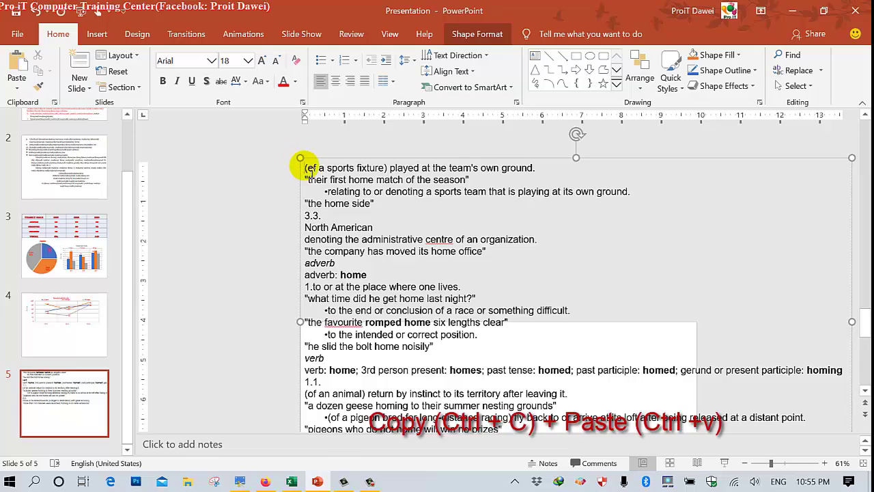
pyautogui.moveTo(305, 167)
pyautogui.mouseDown()
pyautogui.moveTo(523, 329)
pyautogui.moveTo(561, 310)
pyautogui.mouseUp()
pyautogui.press('Delete')
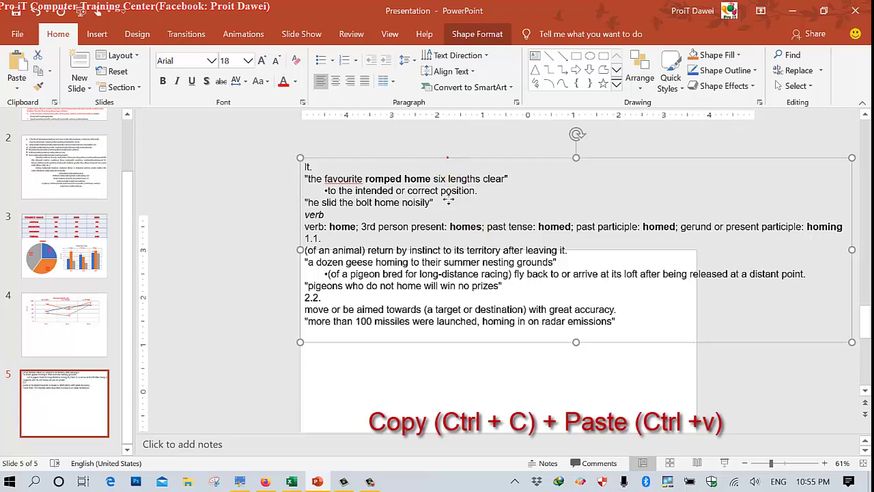
# Undo the text box move and cut the whole definitions box off slide 5
pyautogui.moveTo(454, 166); pyautogui.dragTo(452, 218)
pyautogui.hotkey('ctrl', 'z')
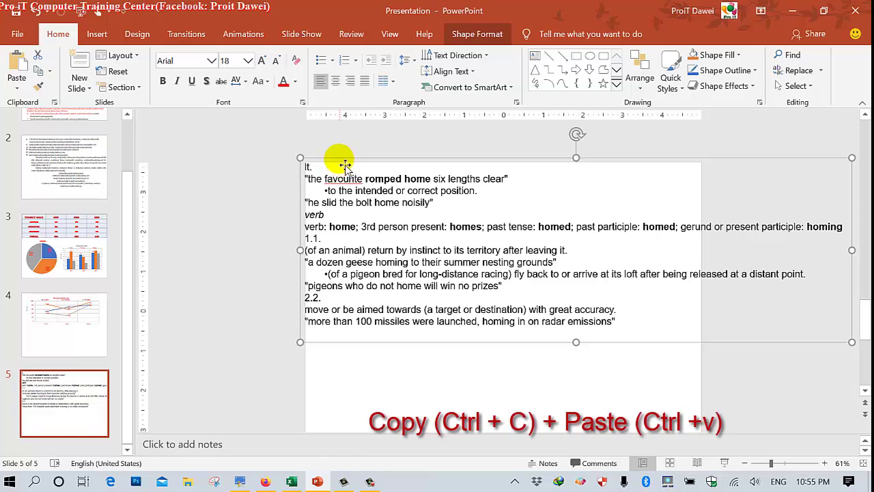
pyautogui.hotkey('ctrl', 'x')
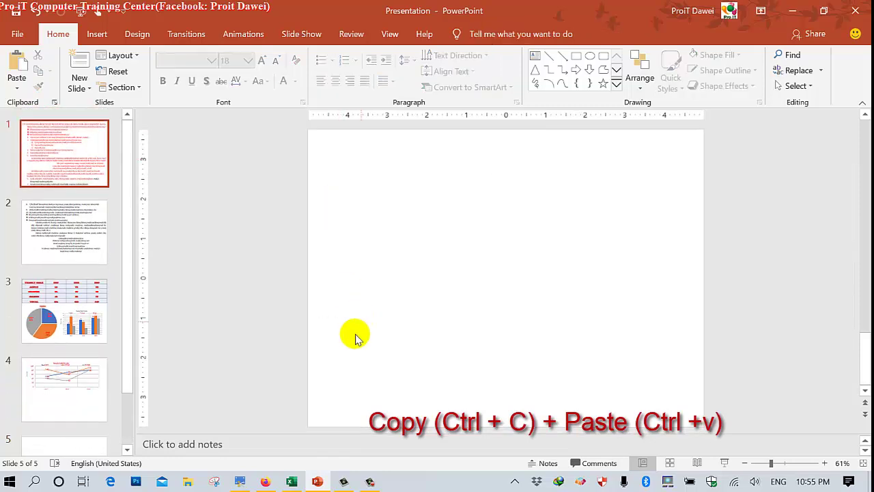
# Reselect and copy home's adjective, adverb and verb definitions on the Google results page
pyautogui.click(265, 481)
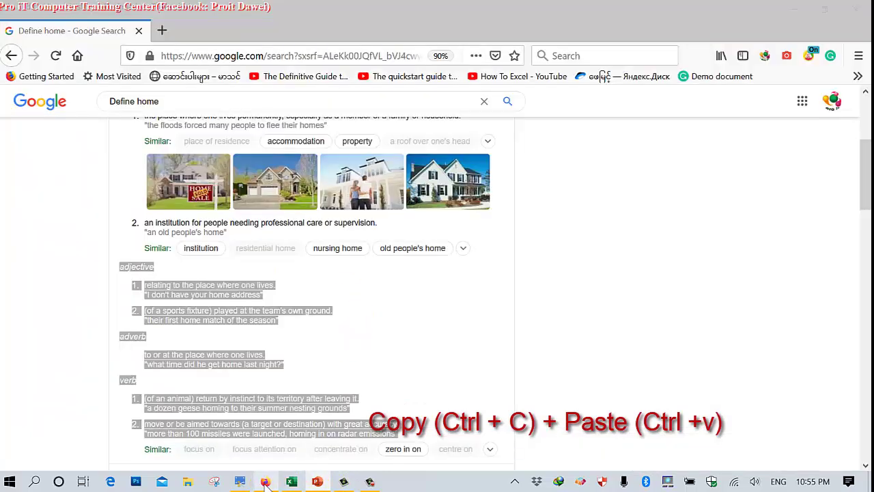
pyautogui.click(298, 339)
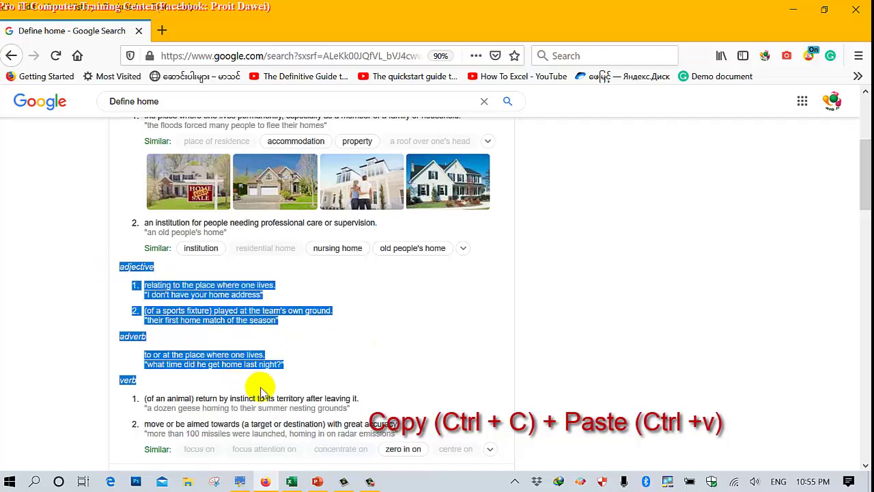
pyautogui.moveTo(136, 285); pyautogui.dragTo(341, 435)
pyautogui.moveTo(353, 415)
pyautogui.mouseDown()
pyautogui.moveTo(356, 405)
pyautogui.moveTo(406, 437)
pyautogui.mouseUp()
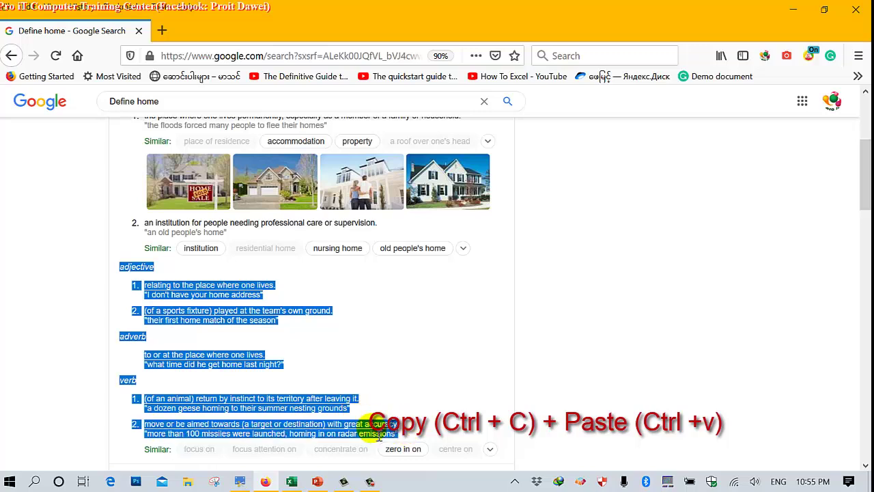
pyautogui.rightClick(380, 434)
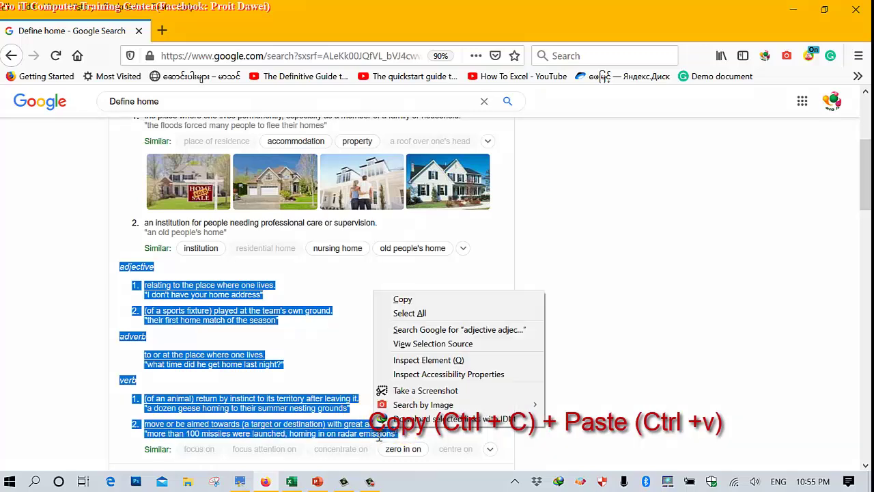
pyautogui.click(398, 300)
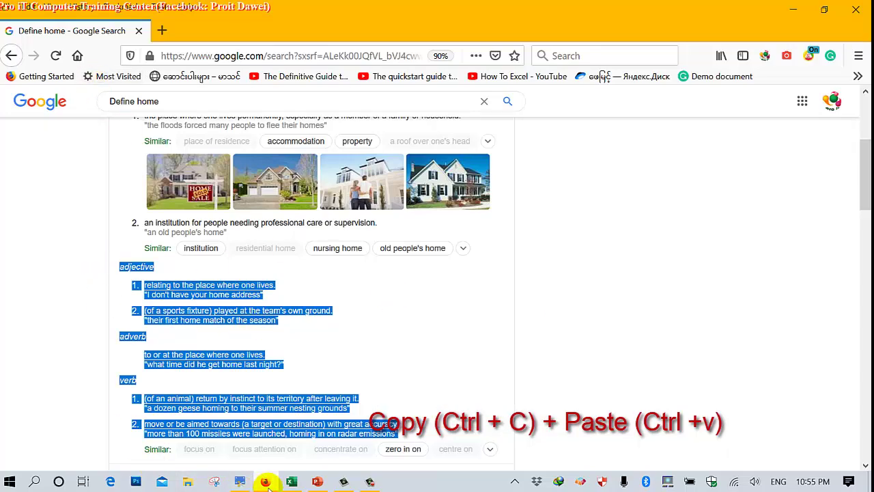
pyautogui.click(291, 482)
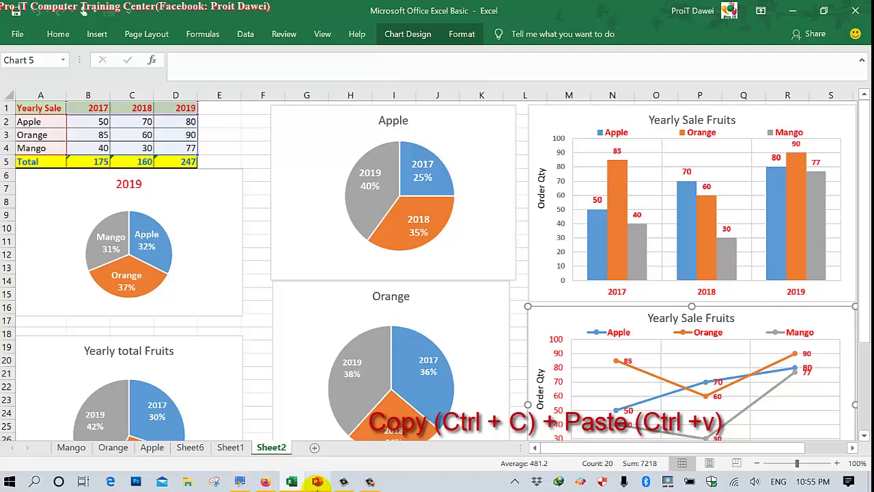
# Paste the copied definitions onto blank slide 5, briefly checking slide 4
pyautogui.click(317, 482)
pyautogui.rightClick(340, 205)
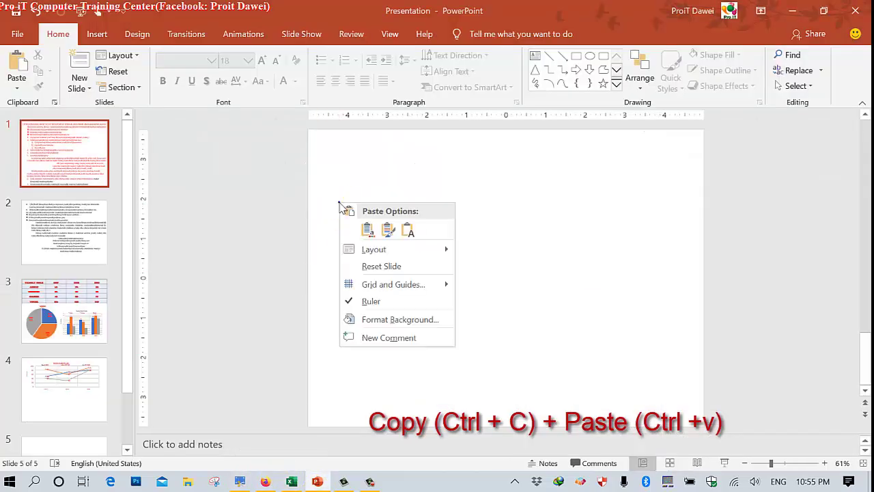
pyautogui.click(373, 238)
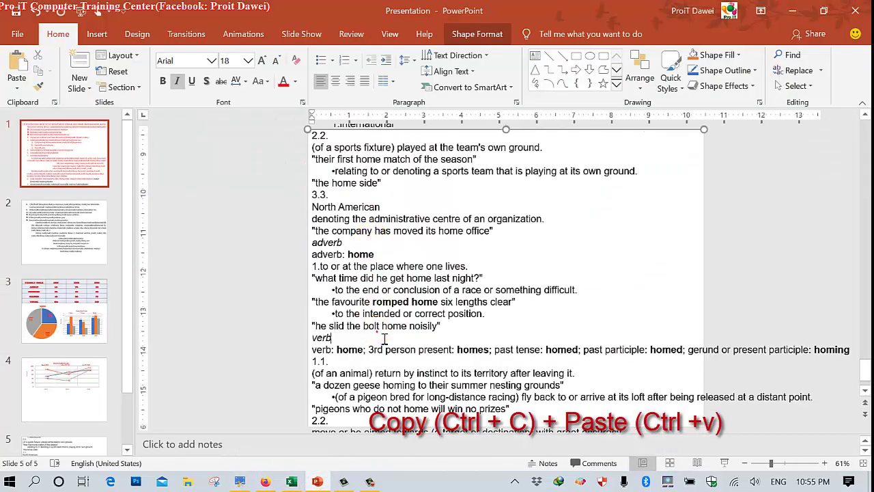
pyautogui.keyDown('ctrl'); pyautogui.scroll(-4, 620, 230); pyautogui.keyUp('ctrl')
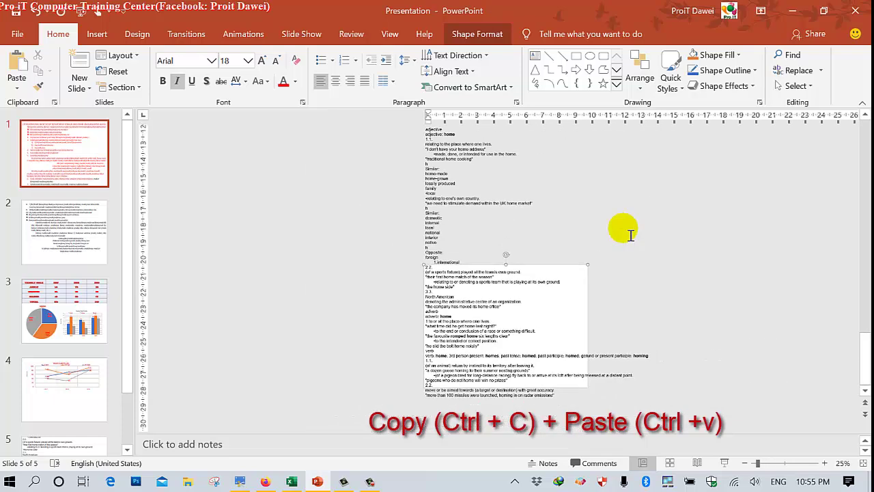
pyautogui.scroll(2, 569, 220)
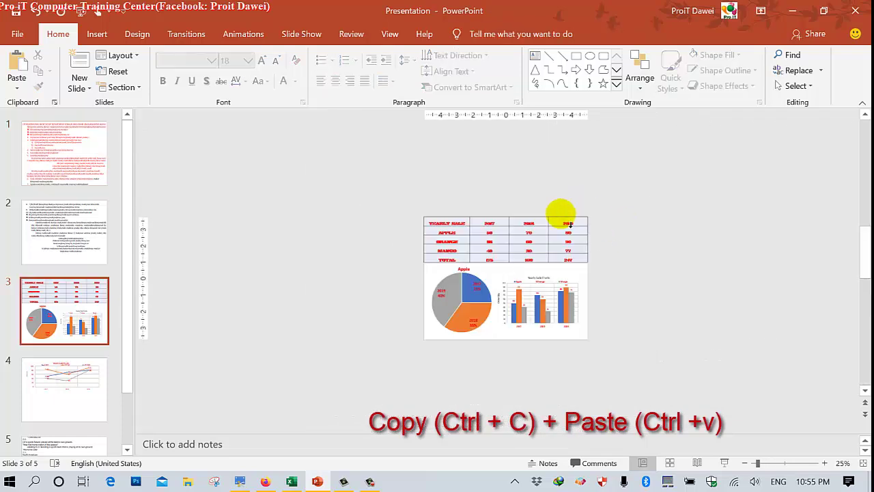
pyautogui.click(48, 397)
pyautogui.rightClick(61, 369)
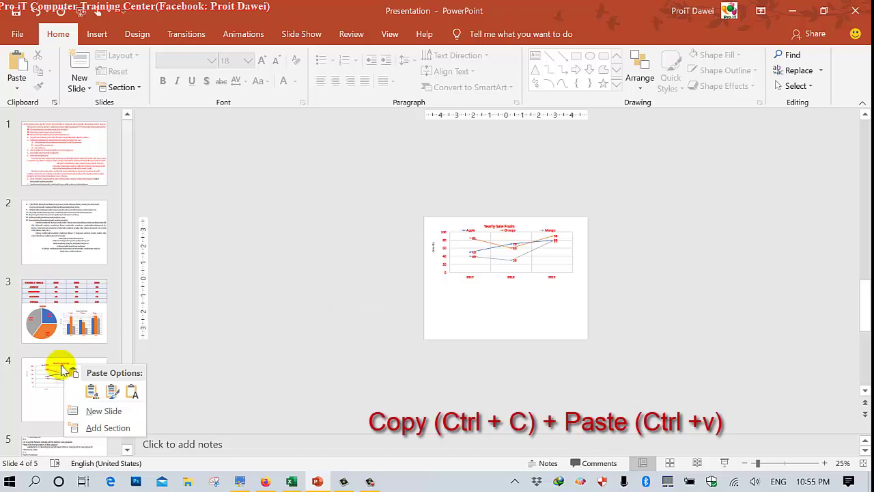
pyautogui.click(216, 347)
pyautogui.scroll(-1, 214, 345)
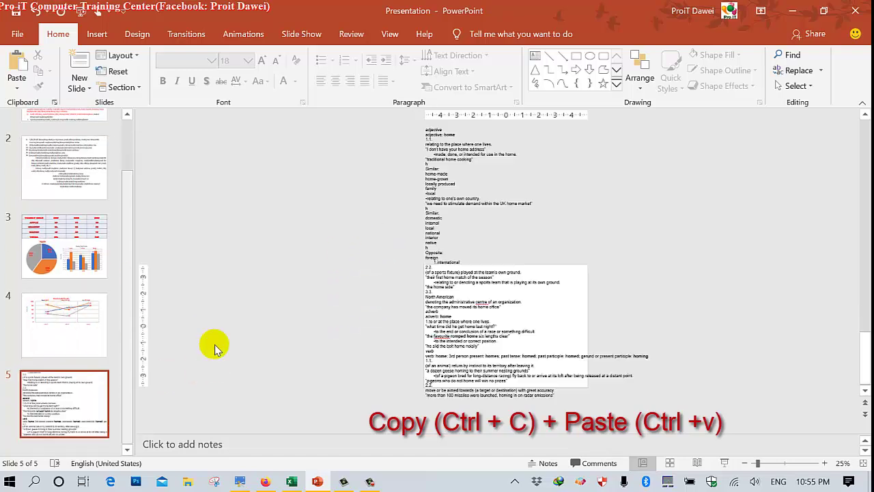
pyautogui.click(86, 398)
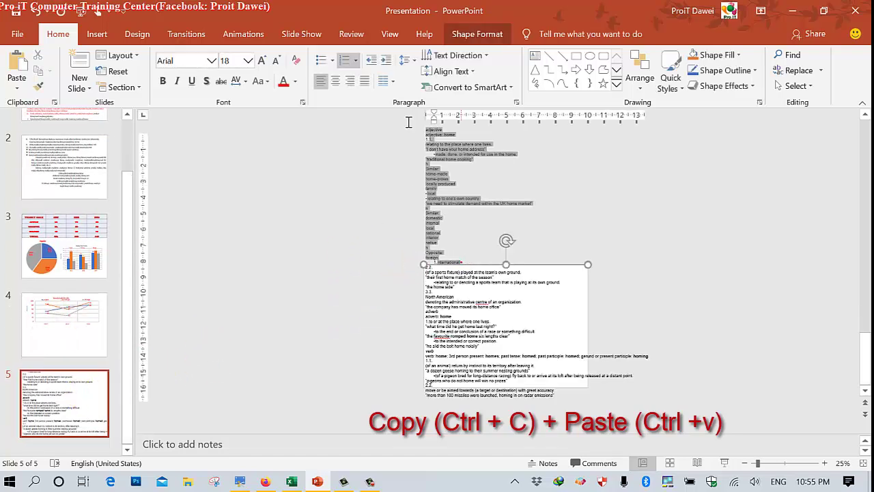
# Delete the top lines so the text starts at 2.2., and narrow the text box
pyautogui.moveTo(416, 265); pyautogui.dragTo(406, 117)
pyautogui.press('Delete')
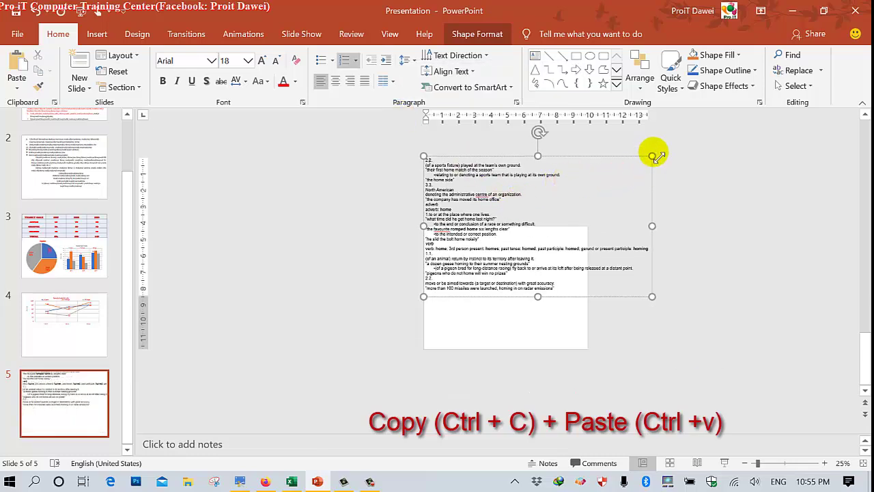
pyautogui.moveTo(654, 156)
pyautogui.mouseDown()
pyautogui.moveTo(610, 231)
pyautogui.moveTo(589, 226)
pyautogui.mouseUp()
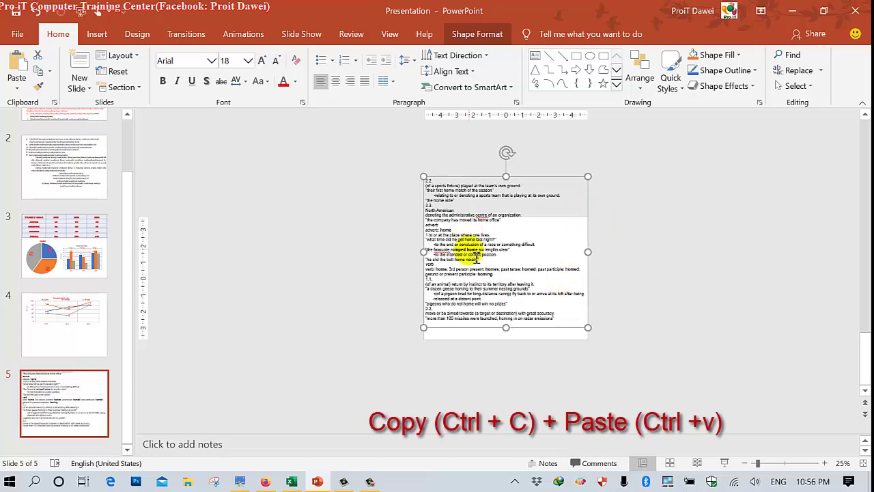
pyautogui.moveTo(476, 259); pyautogui.dragTo(468, 247)
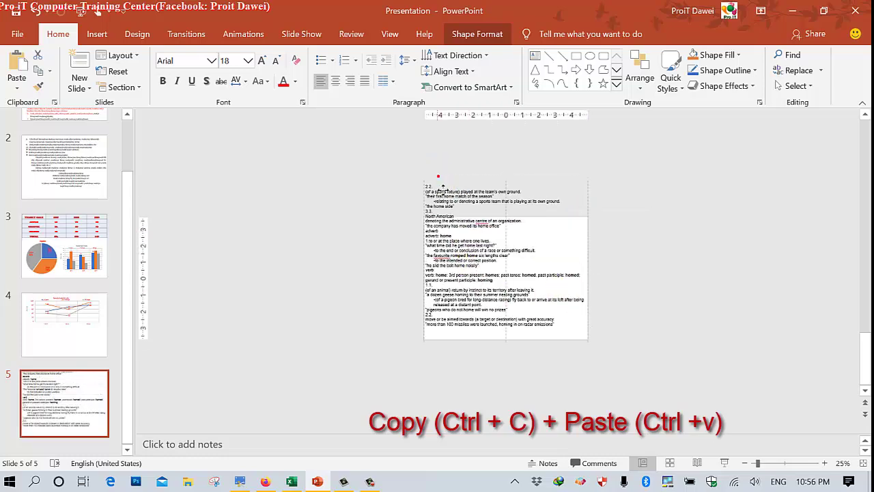
pyautogui.moveTo(443, 180); pyautogui.dragTo(443, 221)
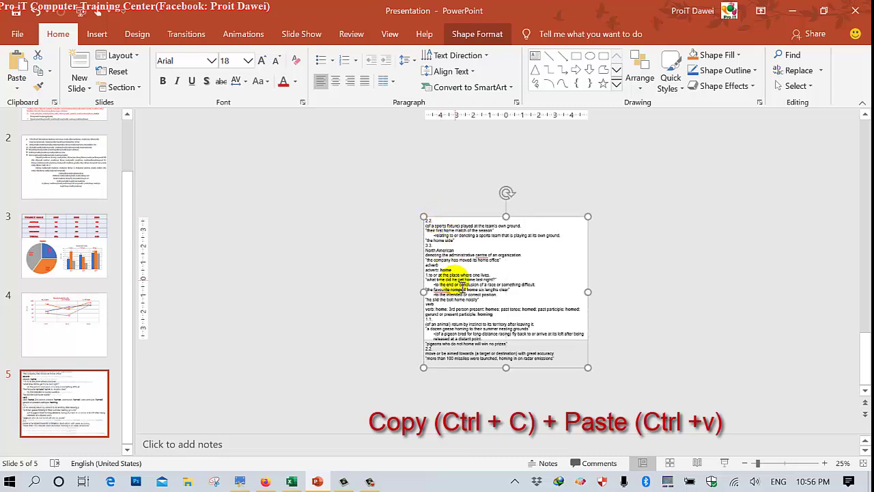
pyautogui.scroll(3, 463, 289)
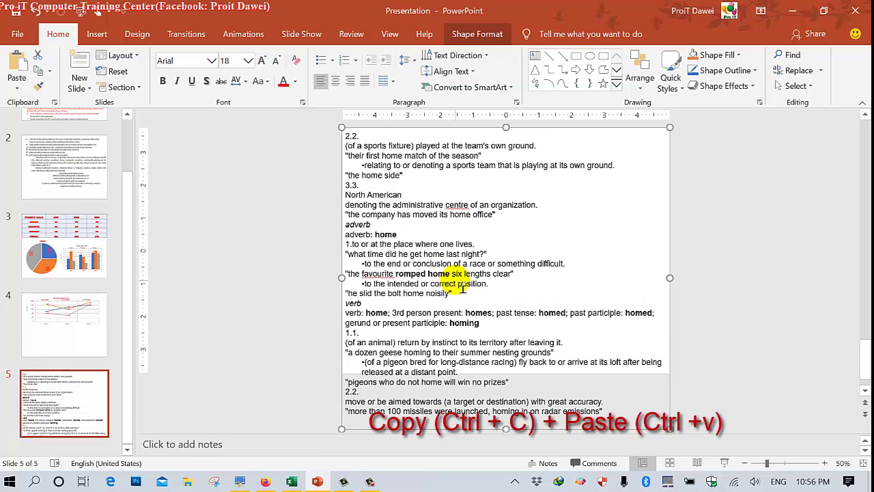
pyautogui.moveTo(604, 412); pyautogui.dragTo(346, 382)
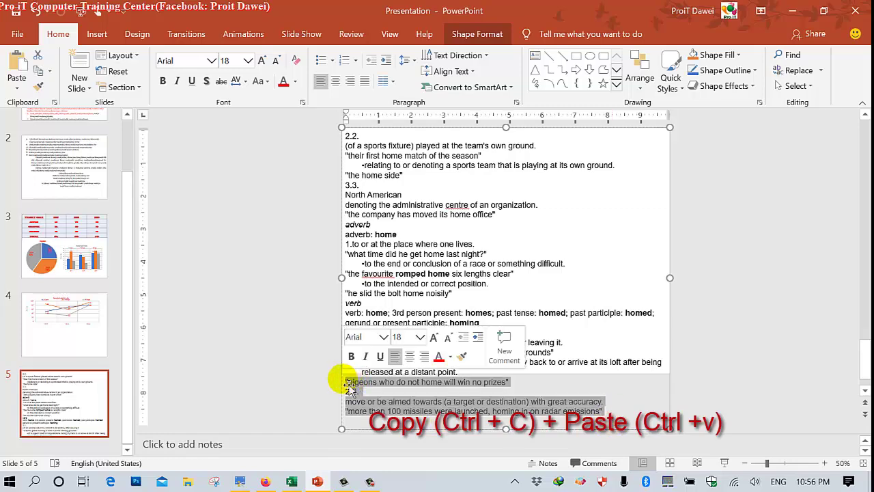
pyautogui.click(422, 254)
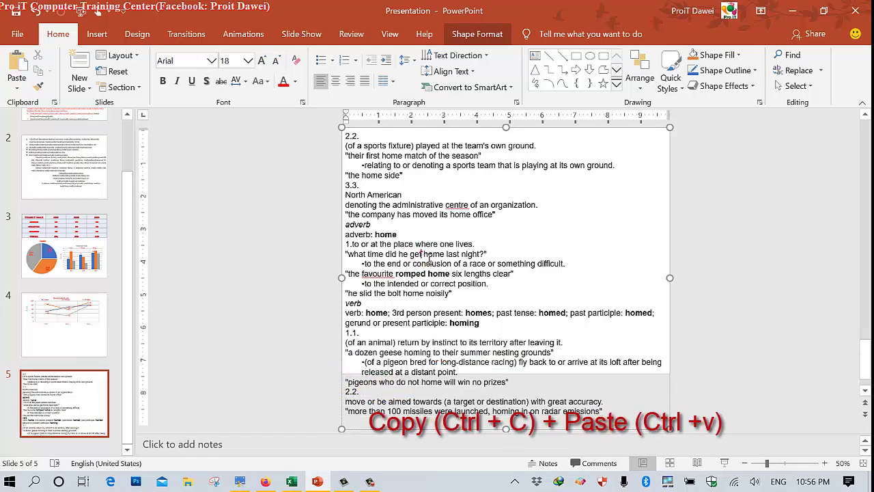
# Cut the text from 2.2. through the adverb sense and move the remaining box up
pyautogui.scroll(1, 400, 232)
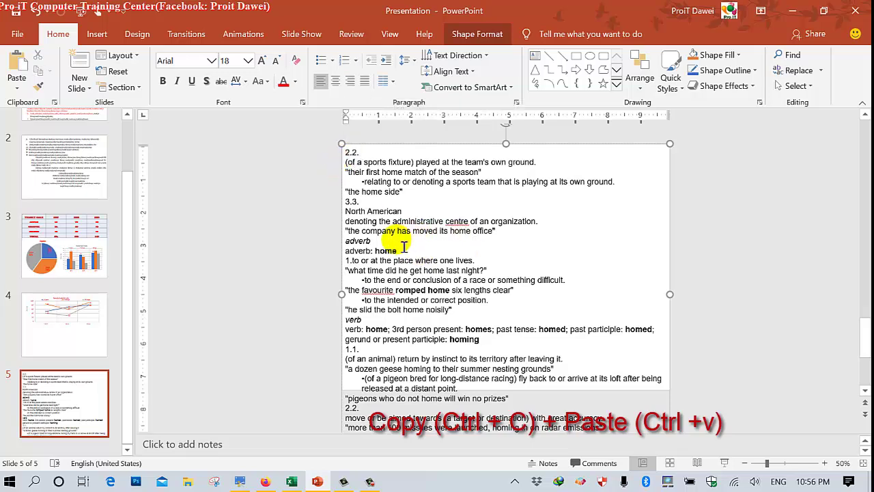
pyautogui.moveTo(403, 247); pyautogui.dragTo(343, 155)
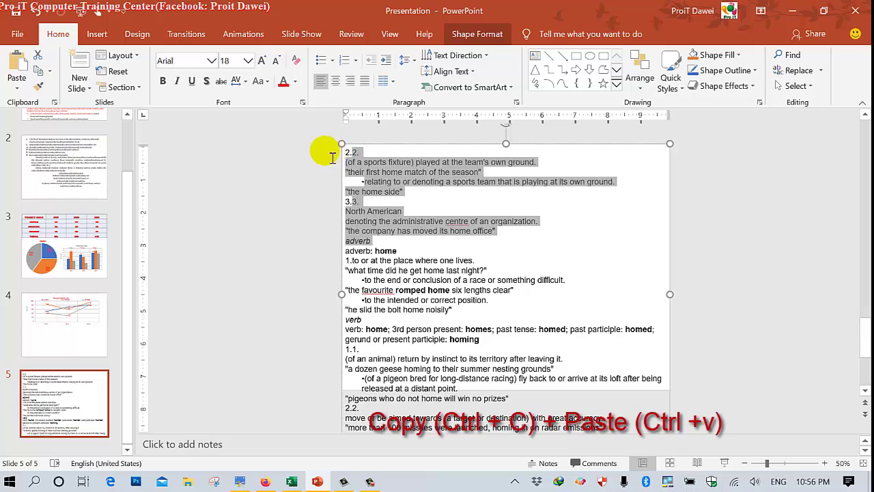
pyautogui.rightClick(371, 172)
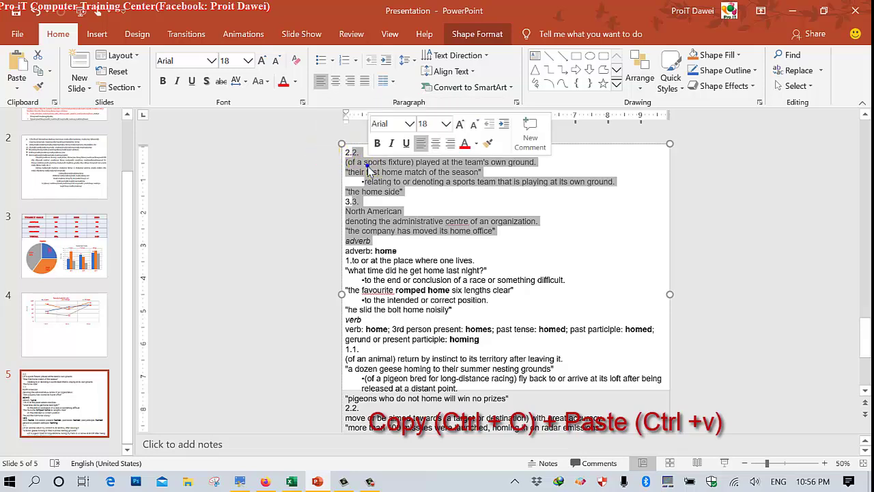
pyautogui.click(380, 175)
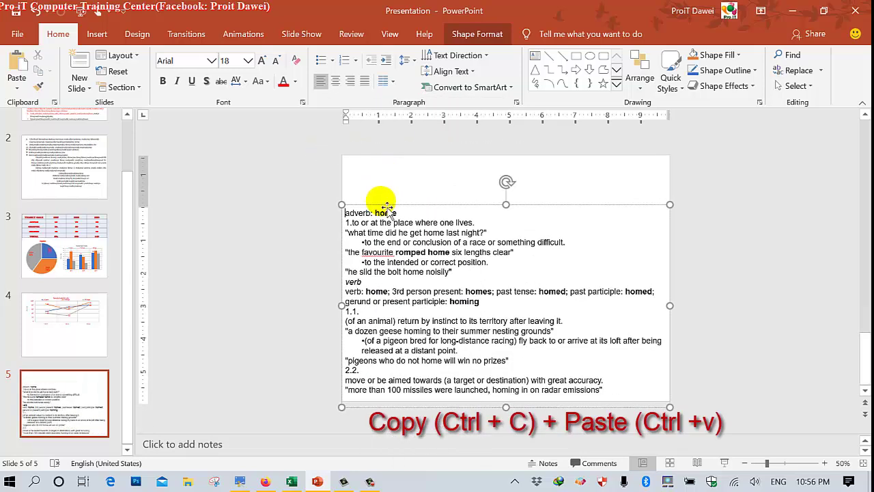
pyautogui.moveTo(386, 213); pyautogui.dragTo(380, 166)
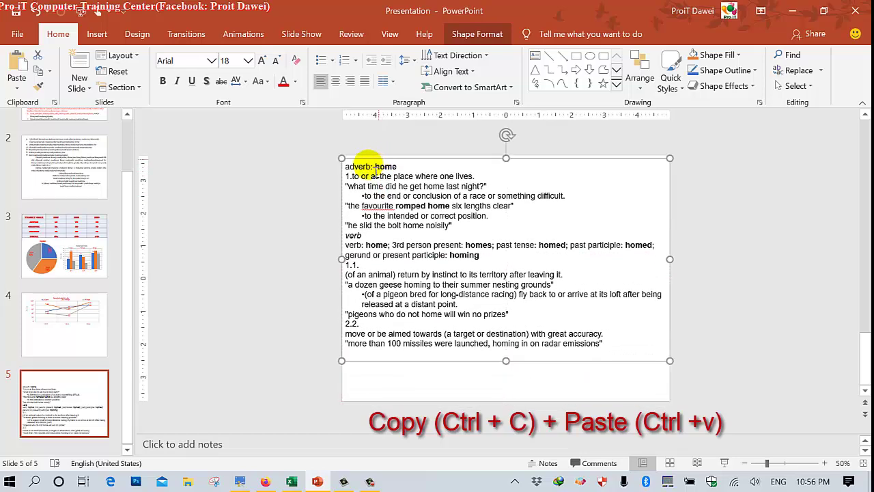
pyautogui.click(94, 315)
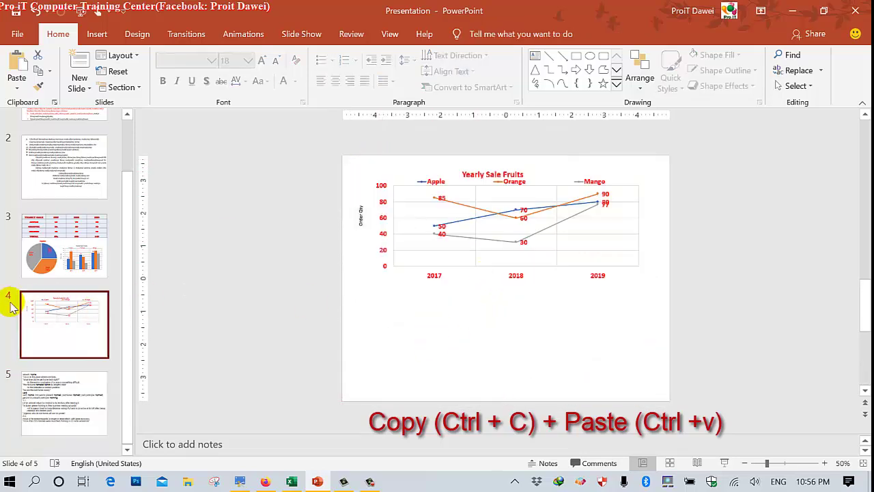
# Paste the cut definitions as text only on slide 4, widened beneath the line chart
pyautogui.rightClick(400, 319)
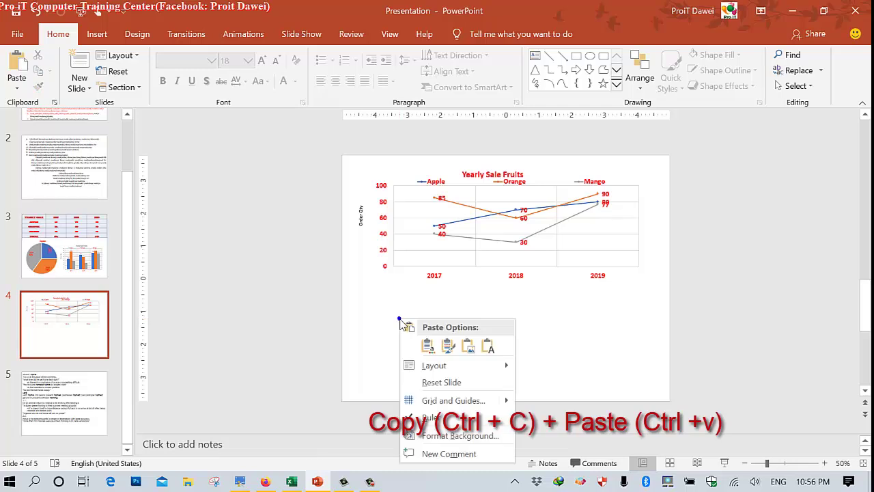
pyautogui.click(427, 347)
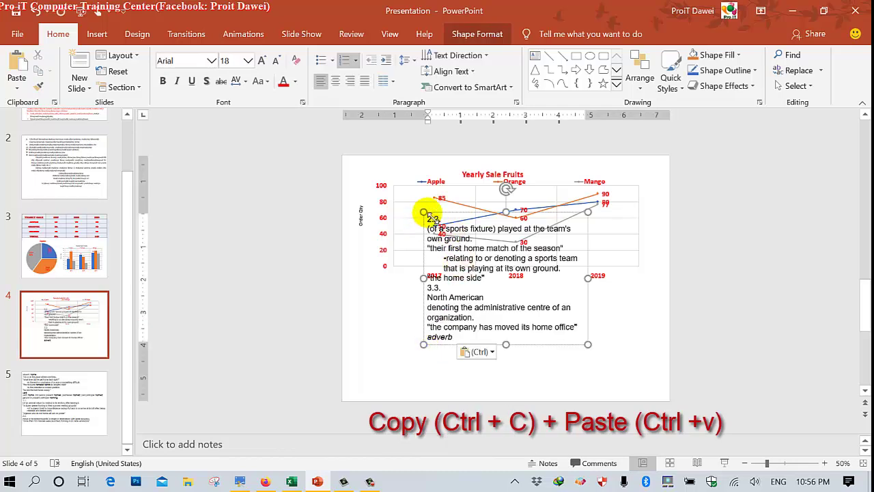
pyautogui.moveTo(430, 217); pyautogui.dragTo(369, 291)
pyautogui.moveTo(587, 391); pyautogui.dragTo(658, 380)
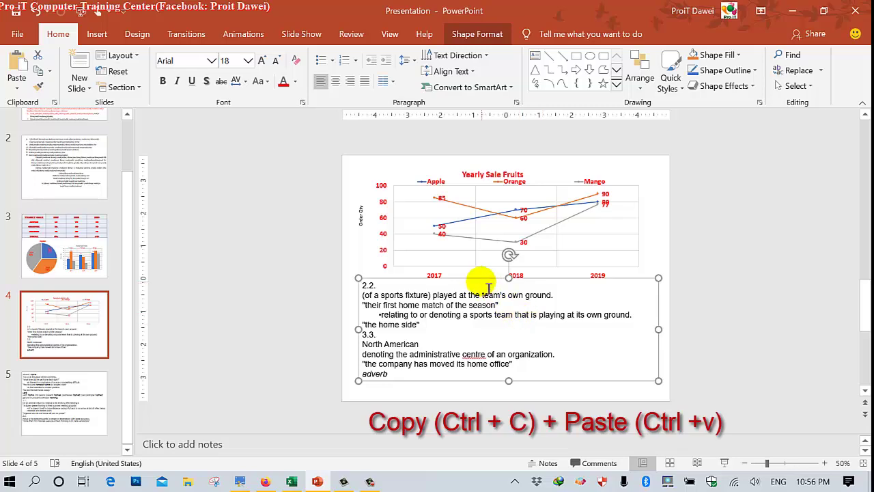
pyautogui.moveTo(484, 286); pyautogui.dragTo(482, 290)
pyautogui.click(221, 259)
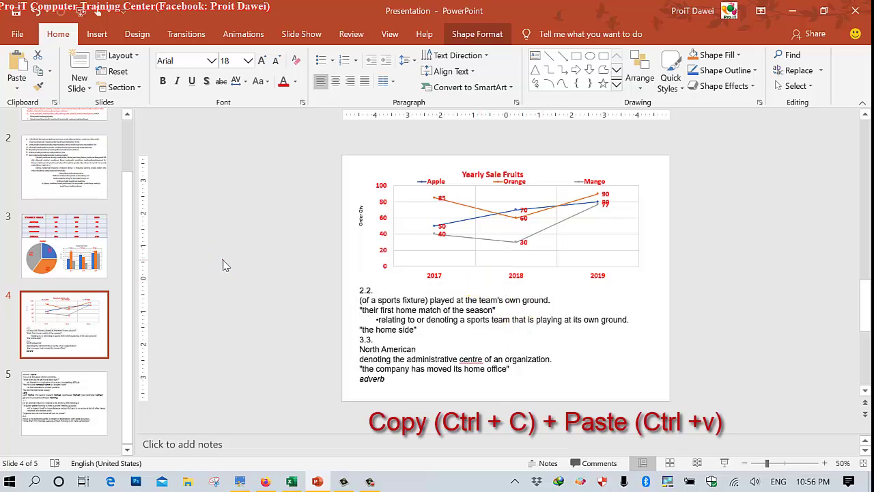
pyautogui.click(99, 381)
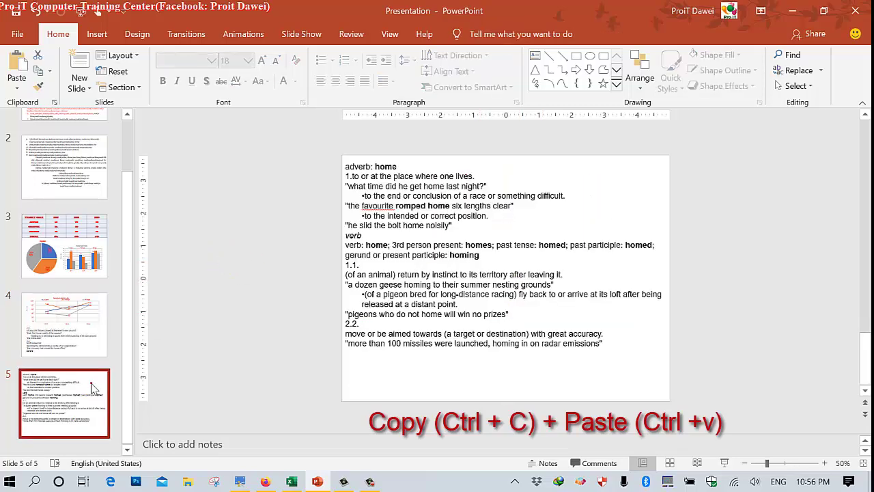
# Minimize PowerPoint and view the lesson outline screenshot before returning to Excel
pyautogui.click(319, 482)
pyautogui.moveTo(264, 482)
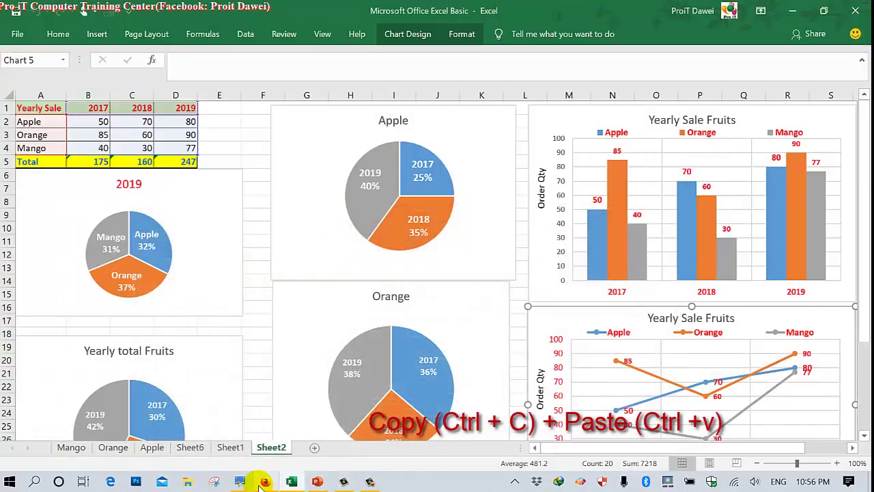
pyautogui.click(239, 482)
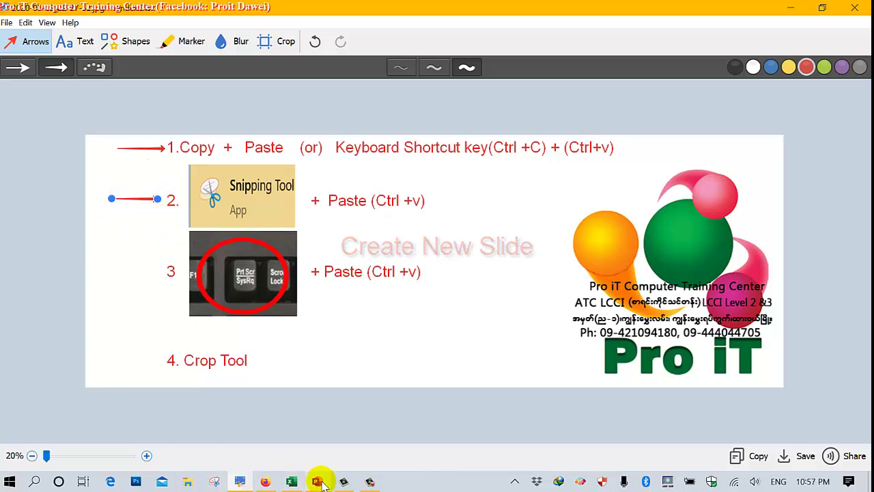
pyautogui.click(292, 482)
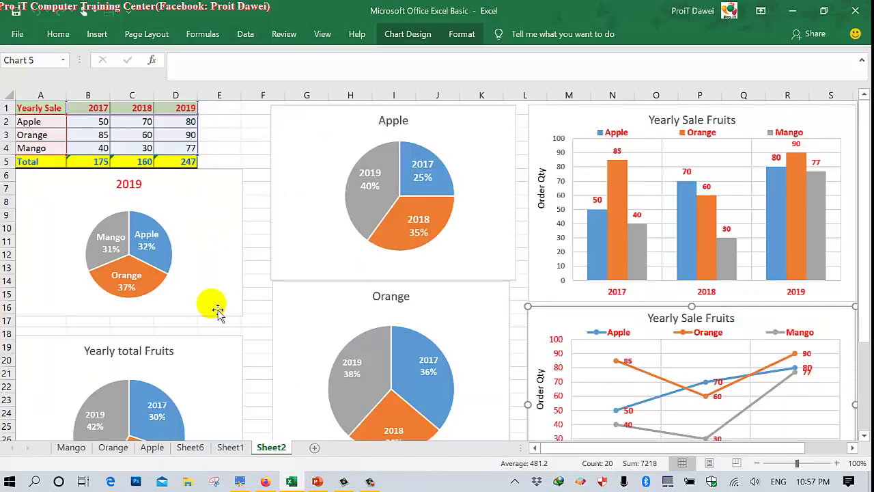
# Deselect the chart and zoom Sheet2 to about 310% on the Yearly Sale table
pyautogui.click(229, 135)
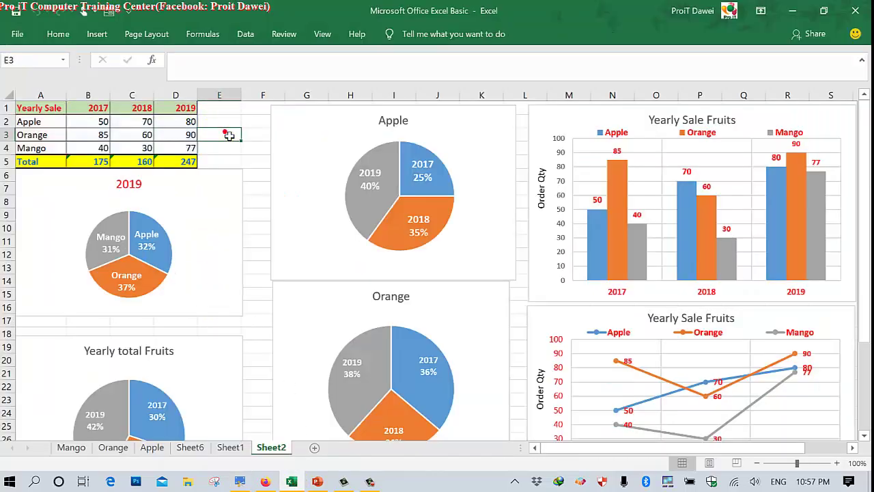
pyautogui.scroll(3, 230, 135)
pyautogui.scroll(2, 230, 136)
pyautogui.scroll(5, 231, 137)
pyautogui.scroll(2, 232, 137)
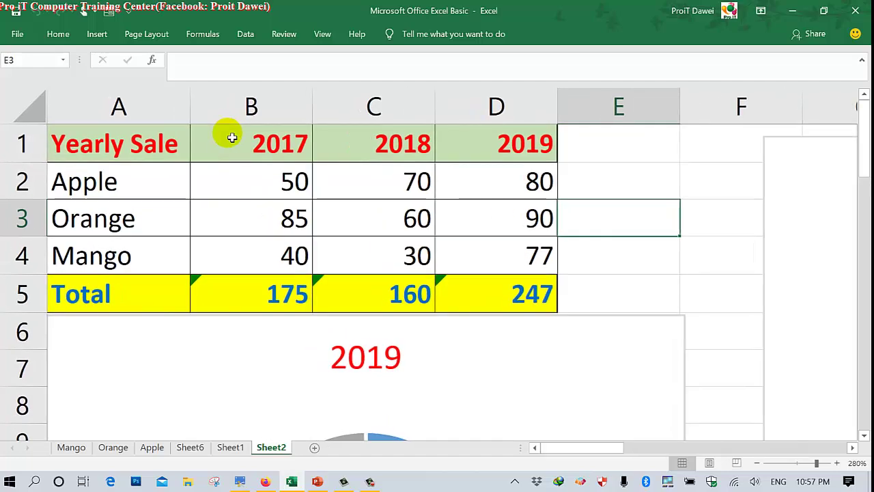
pyautogui.scroll(1, 232, 137)
pyautogui.scroll(1, 232, 138)
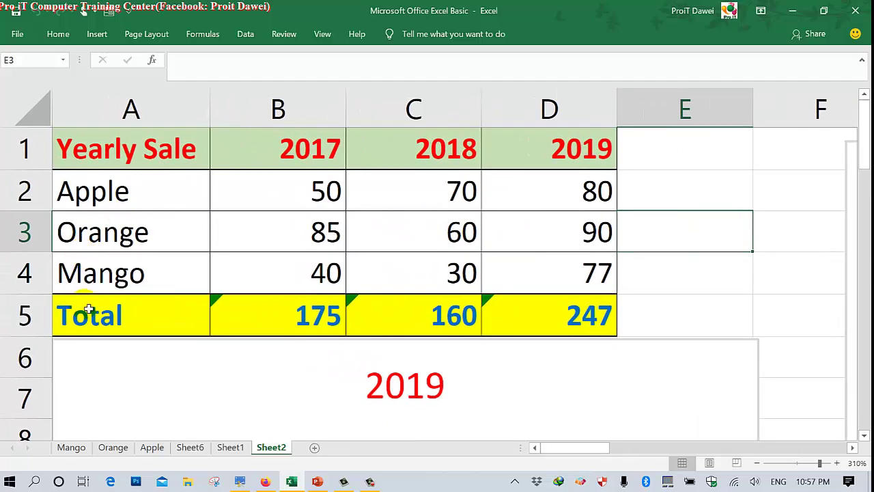
pyautogui.click(59, 483)
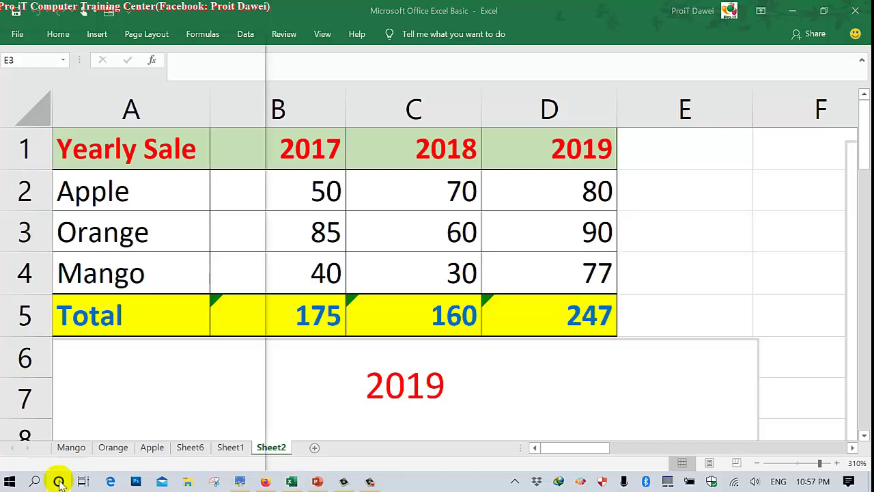
# Search Windows for 'snipping' and launch Snipping Tool
pyautogui.click(36, 481)
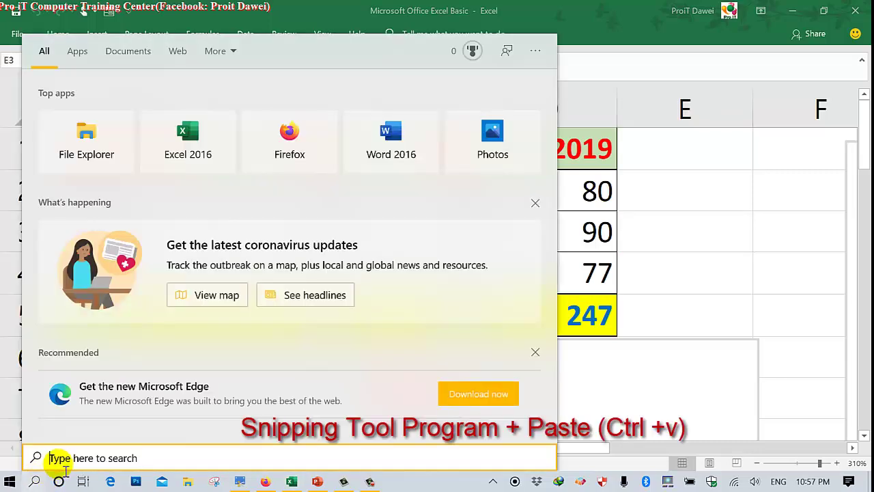
pyautogui.click(39, 483)
pyautogui.click(34, 482)
pyautogui.write('sn')
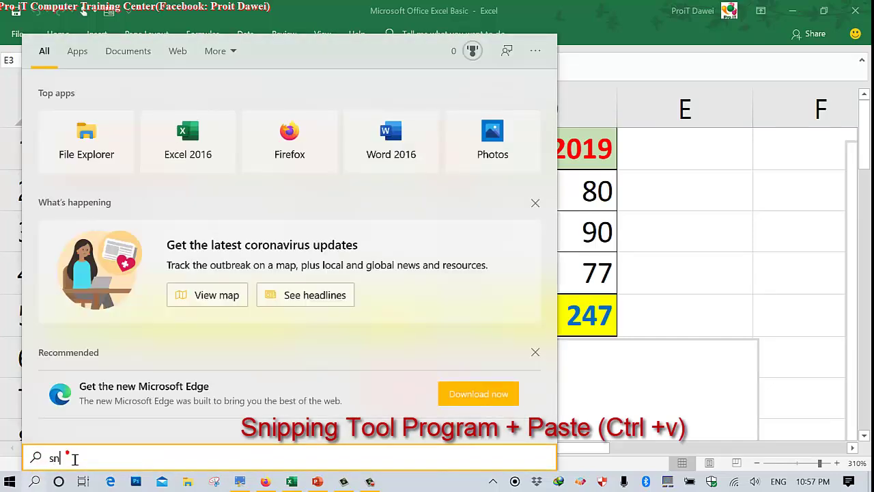
pyautogui.write('ipping')
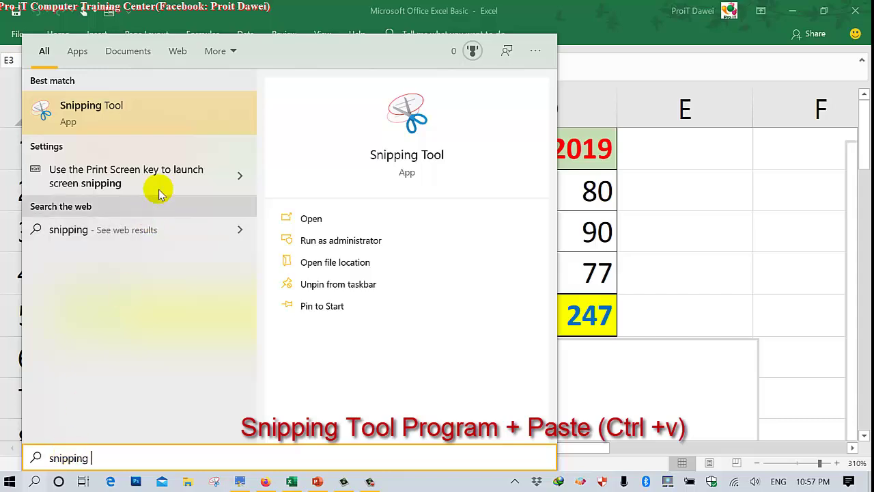
pyautogui.click(106, 112)
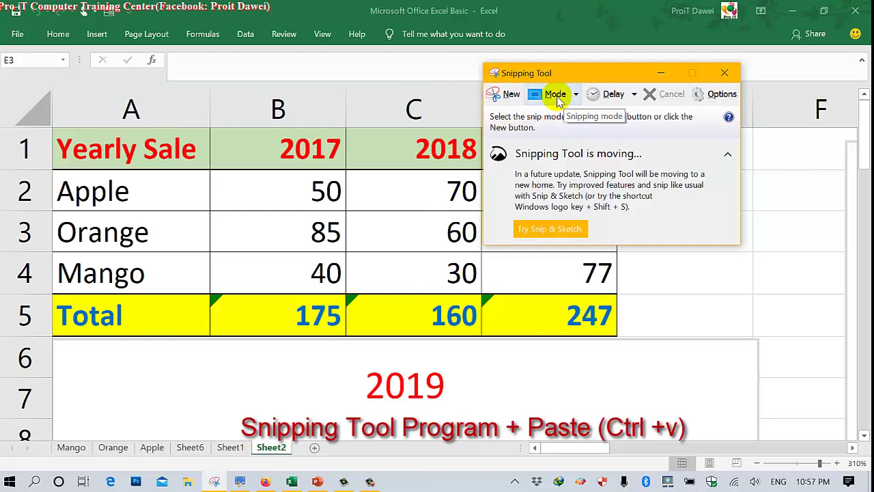
# Capture a rectangular snip of the Yearly Sale table, cells A1:D5
pyautogui.click(575, 96)
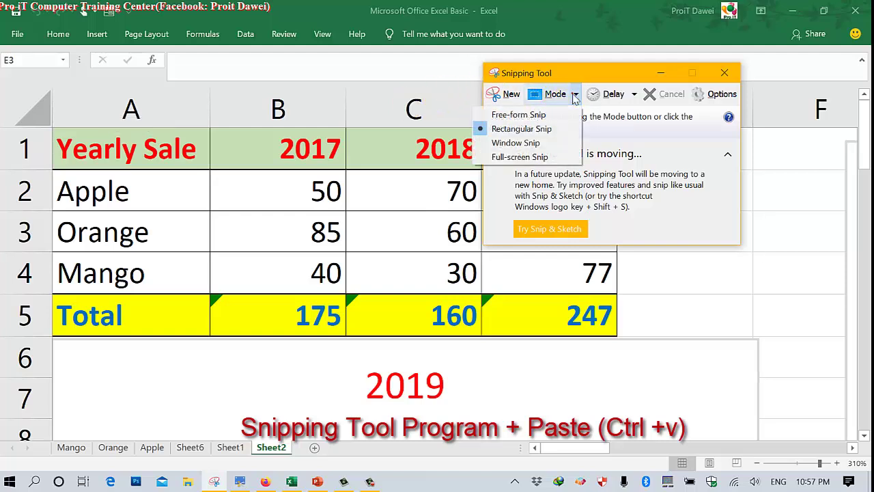
pyautogui.click(521, 129)
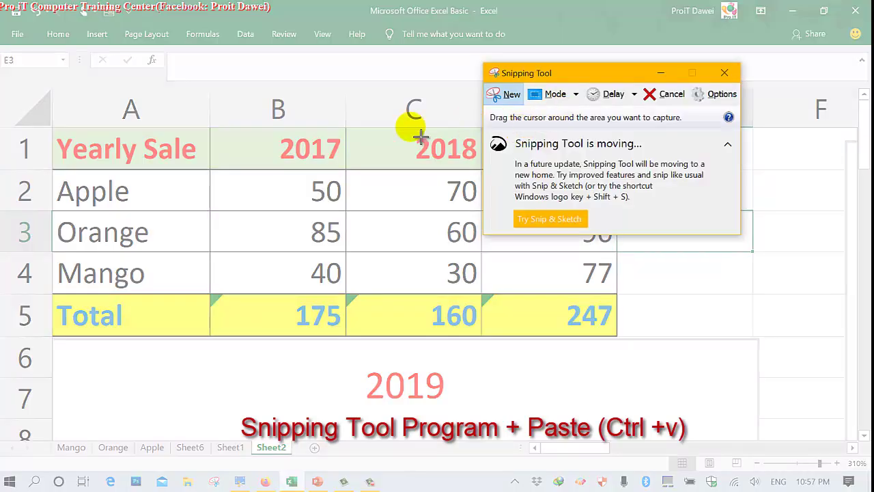
pyautogui.moveTo(509, 76); pyautogui.dragTo(610, 47)
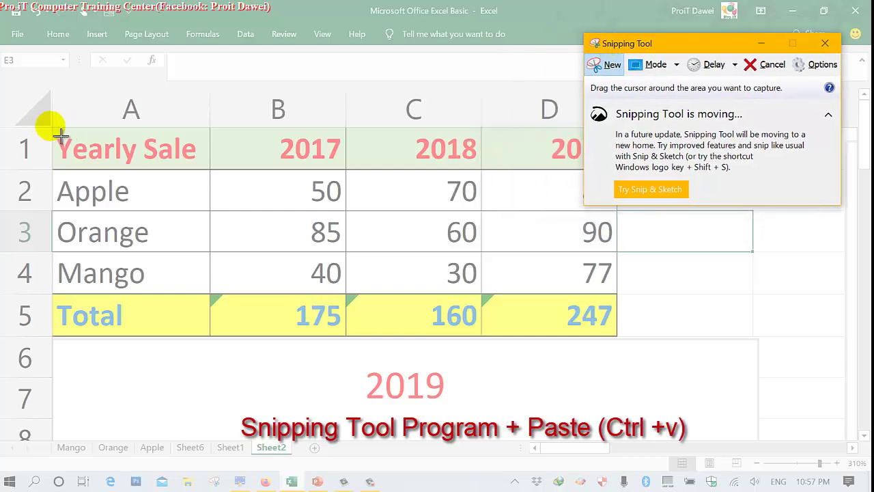
pyautogui.moveTo(49, 126)
pyautogui.mouseDown()
pyautogui.moveTo(627, 299)
pyautogui.moveTo(629, 349)
pyautogui.mouseUp()
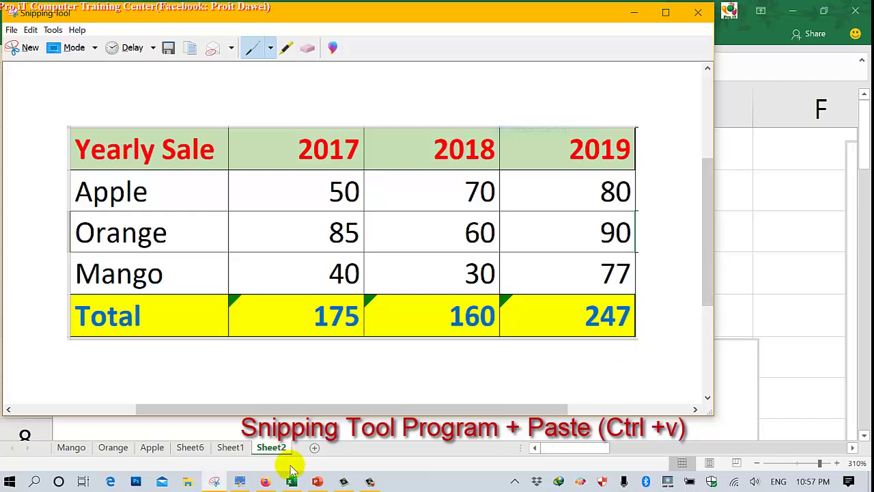
# Back in the presentation, add a new Blank slide 6 after slide 5
pyautogui.click(316, 481)
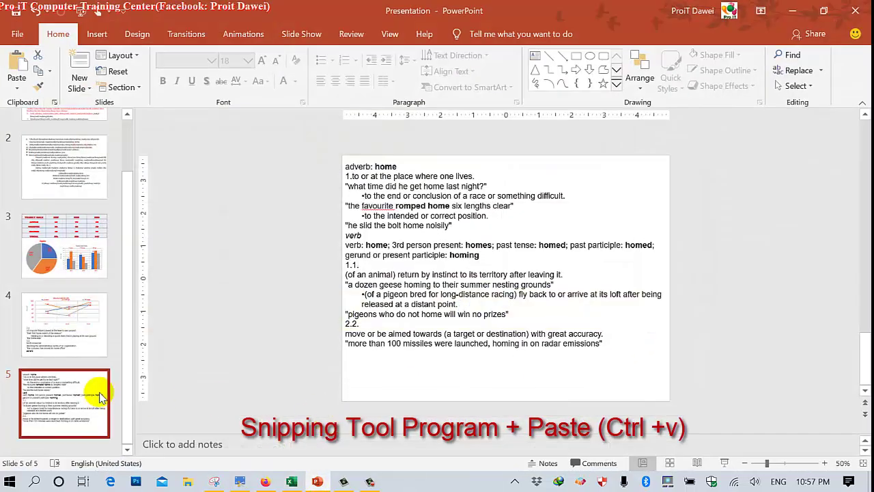
pyautogui.rightClick(100, 398)
pyautogui.click(100, 397)
pyautogui.click(79, 88)
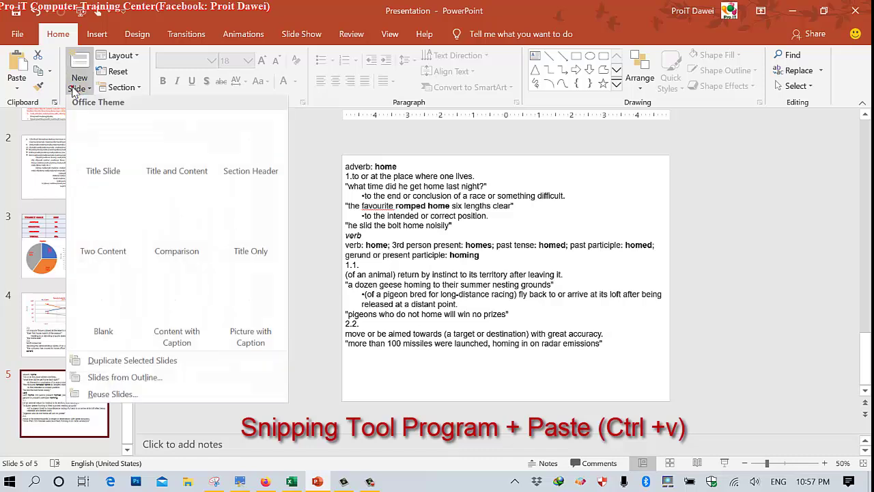
pyautogui.click(107, 314)
# Paste the snipped Yearly Sale table picture, then shrink it and move it near the top
pyautogui.rightClick(452, 222)
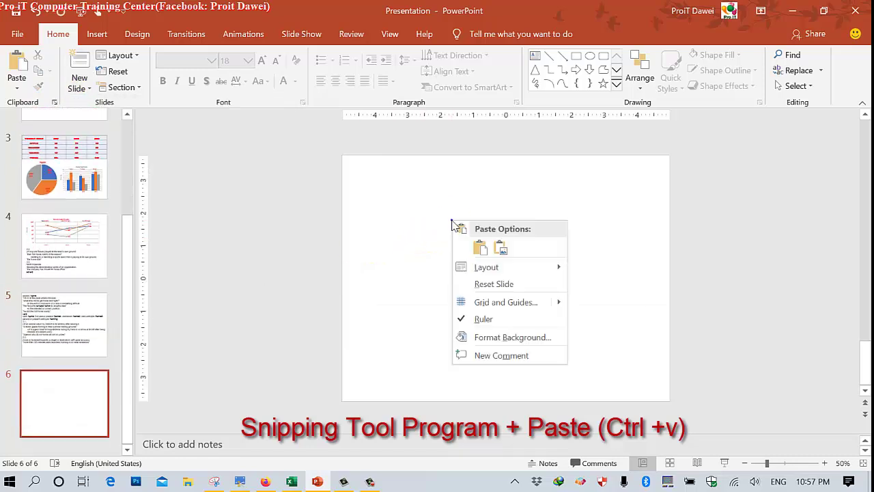
pyautogui.click(480, 247)
pyautogui.moveTo(455, 228); pyautogui.dragTo(456, 170)
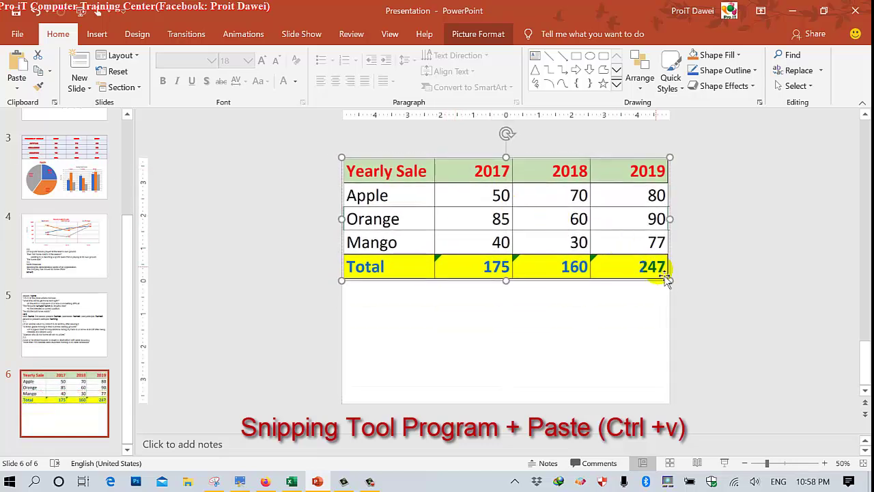
pyautogui.moveTo(671, 281); pyautogui.dragTo(601, 254)
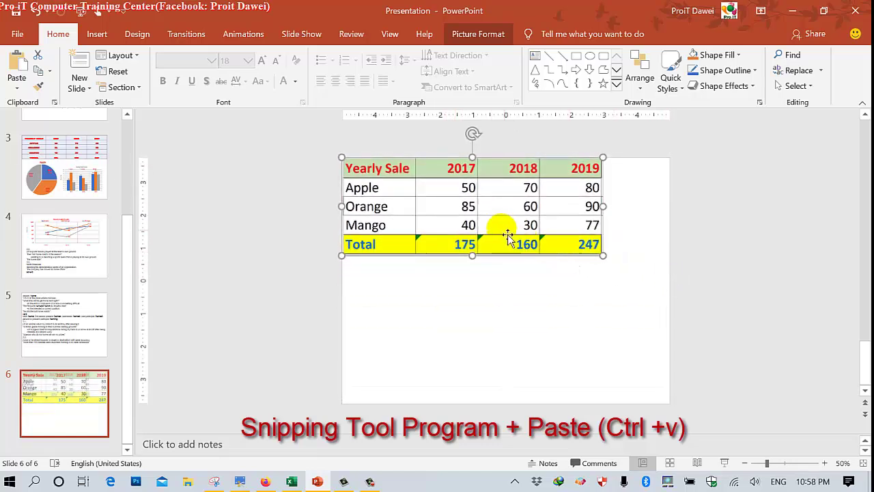
pyautogui.moveTo(505, 232)
pyautogui.mouseDown()
pyautogui.moveTo(522, 234)
pyautogui.moveTo(511, 233)
pyautogui.mouseUp()
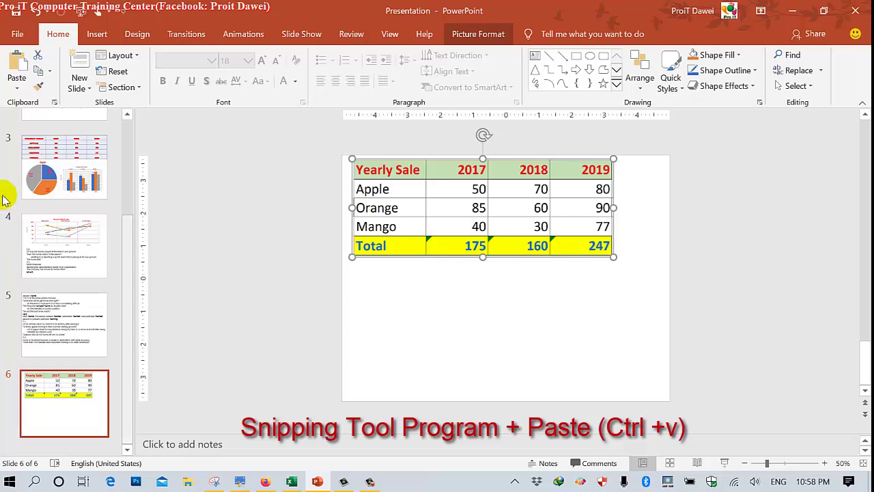
# Try the _U4 AhLone and 46Art House fonts on slide 3's table, then restore the original font
pyautogui.click(58, 177)
pyautogui.click(398, 222)
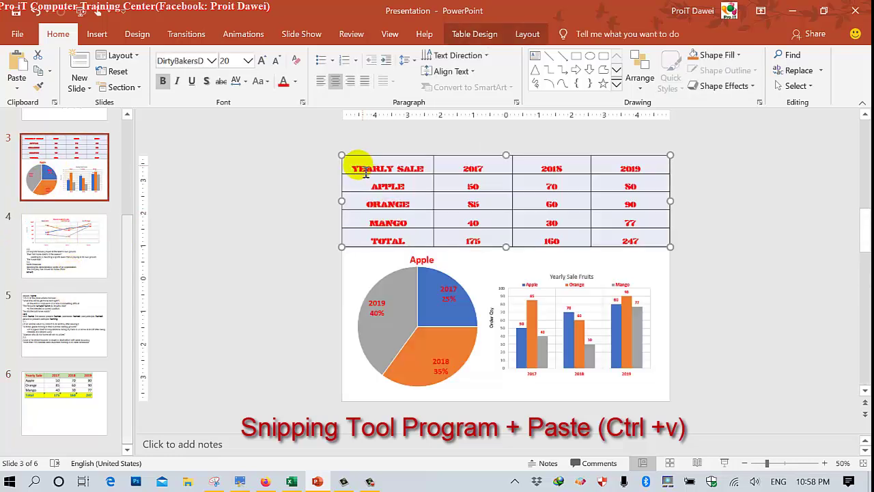
pyautogui.moveTo(360, 173)
pyautogui.mouseDown()
pyautogui.moveTo(538, 236)
pyautogui.moveTo(616, 249)
pyautogui.mouseUp()
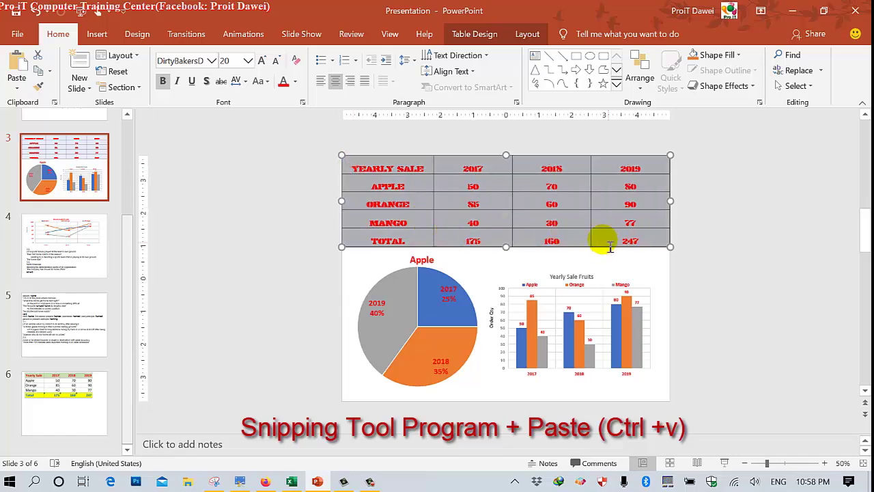
pyautogui.click(212, 60)
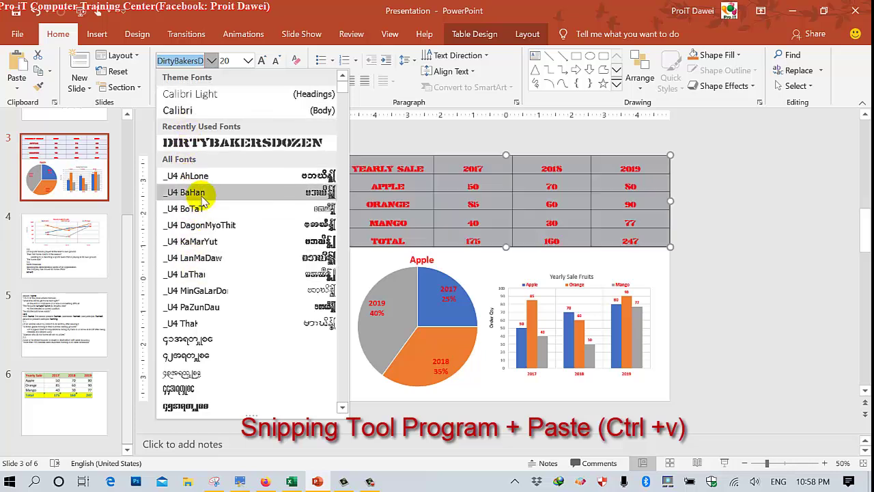
pyautogui.click(188, 176)
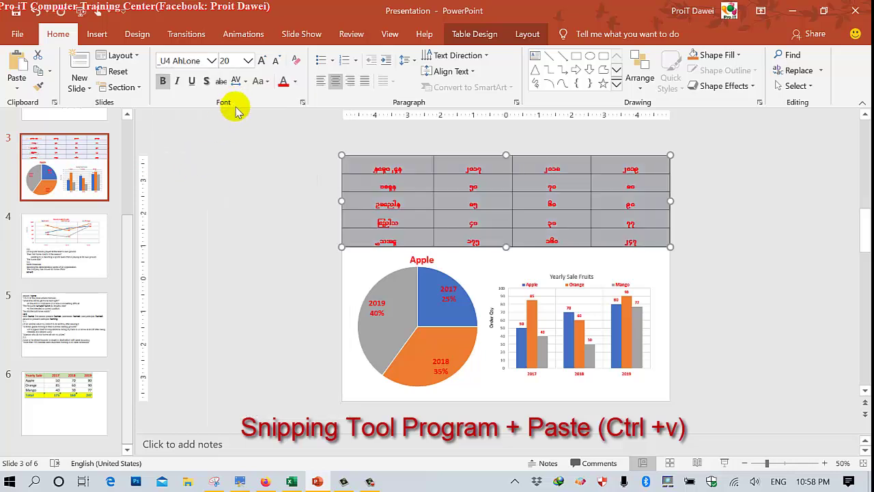
pyautogui.click(212, 62)
pyautogui.scroll(-4, 269, 215)
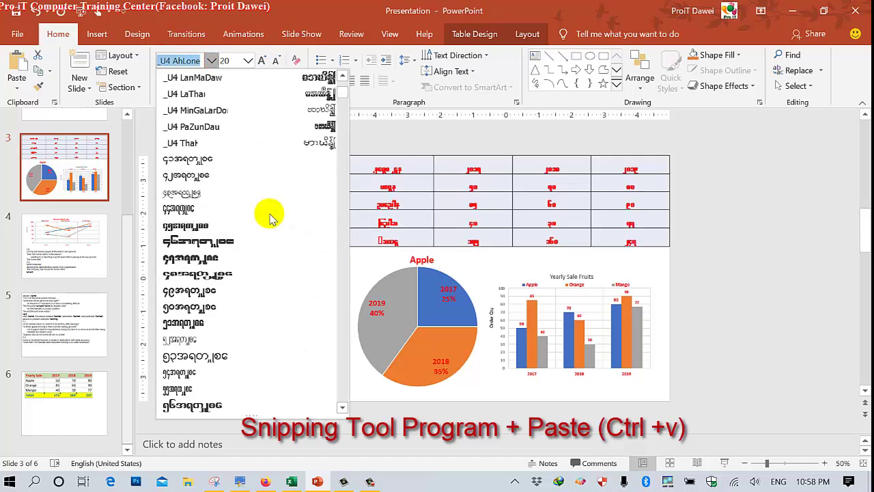
pyautogui.click(227, 243)
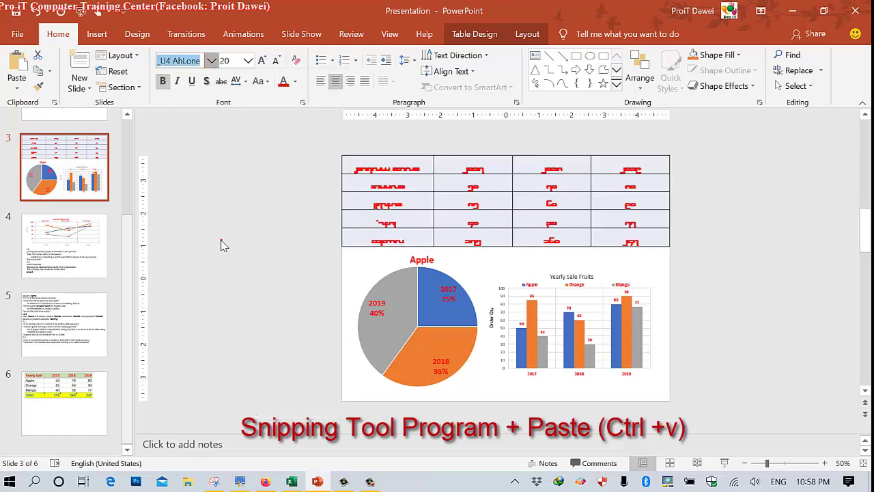
pyautogui.click(211, 63)
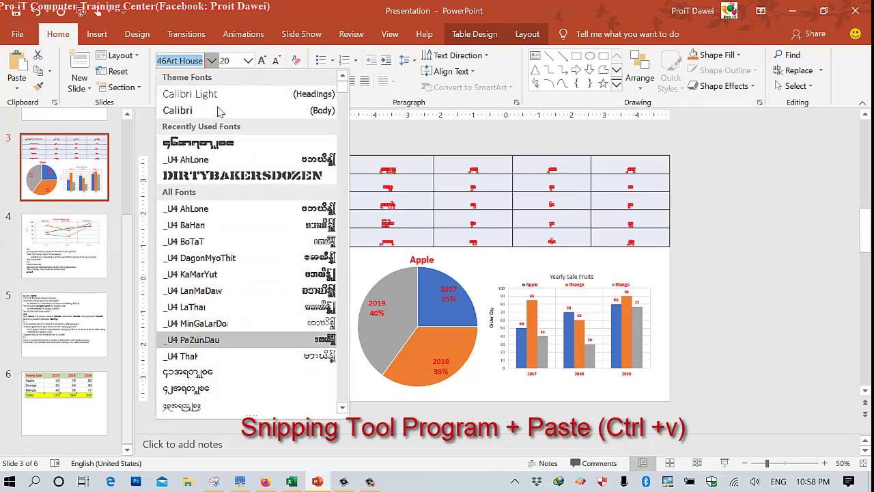
pyautogui.click(216, 176)
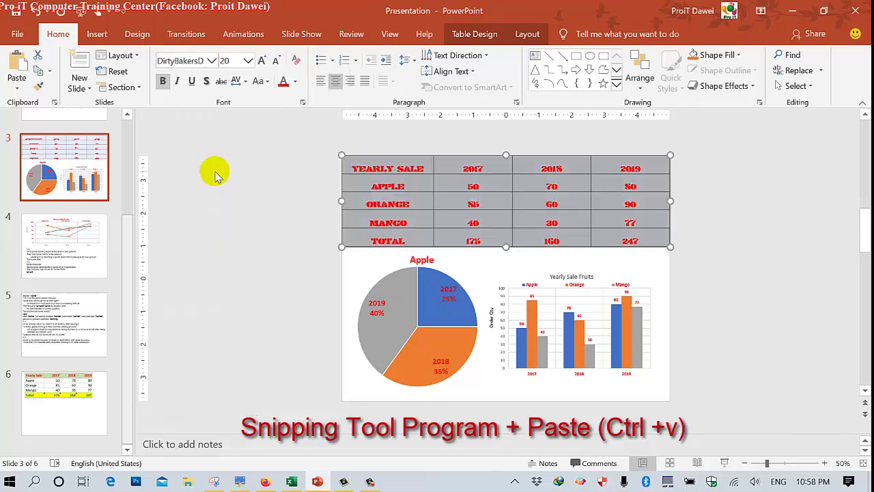
# Slightly enlarge and reposition the sales-table picture near the top of slide 6
pyautogui.click(64, 403)
pyautogui.click(456, 229)
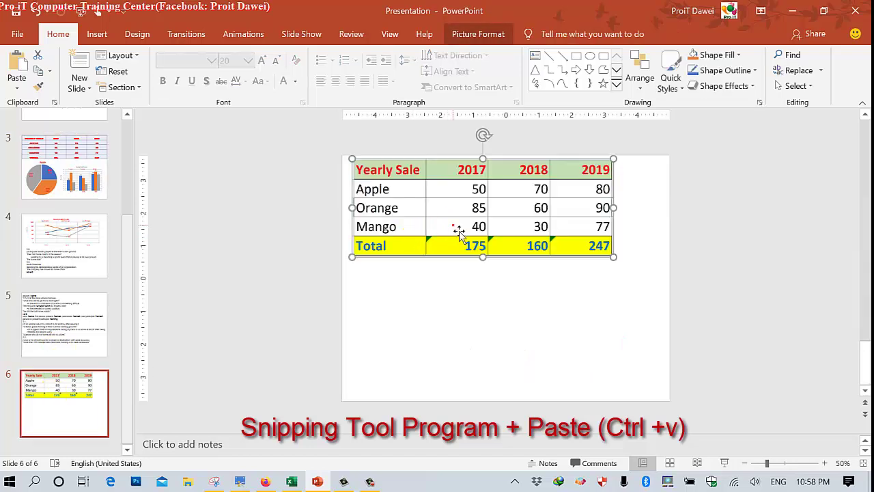
pyautogui.moveTo(613, 257)
pyautogui.mouseDown()
pyautogui.moveTo(661, 269)
pyautogui.moveTo(622, 260)
pyautogui.mouseUp()
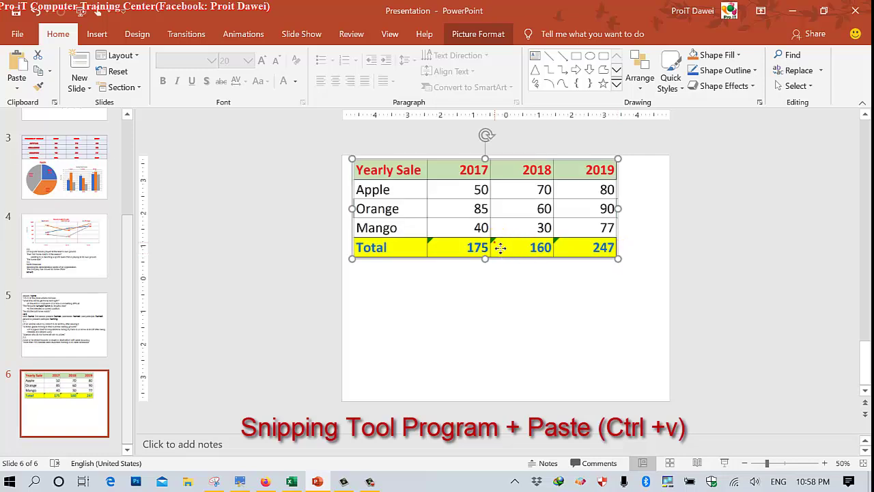
pyautogui.moveTo(499, 248); pyautogui.dragTo(505, 252)
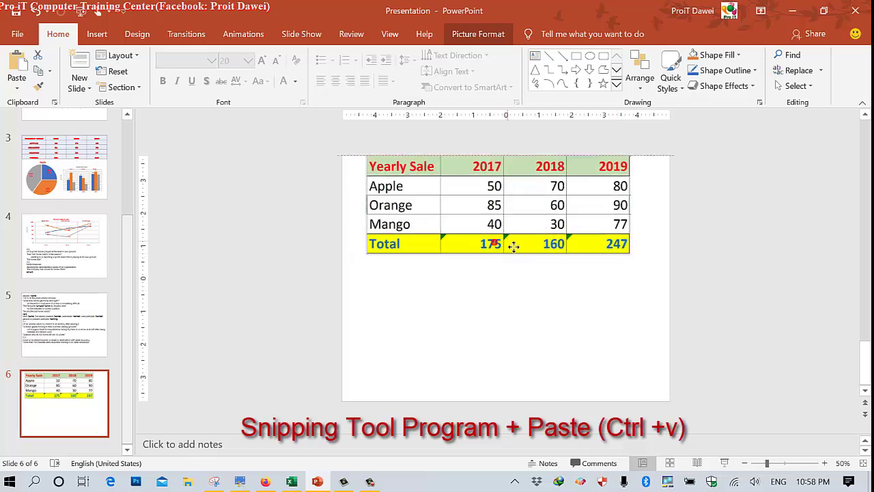
# Scroll Excel down to the Apple pie chart and snip it, retaking the snip for a tighter frame
pyautogui.click(292, 482)
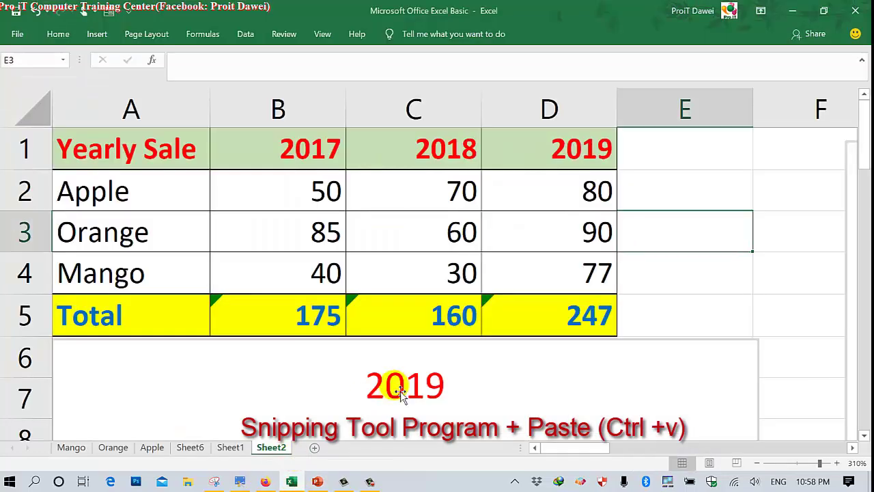
pyautogui.keyDown('ctrl'); pyautogui.scroll(-3, 405, 394); pyautogui.keyUp('ctrl')
pyautogui.keyDown('ctrl'); pyautogui.scroll(-5, 404, 394); pyautogui.keyUp('ctrl')
pyautogui.keyDown('ctrl'); pyautogui.scroll(-4, 403, 394); pyautogui.keyUp('ctrl')
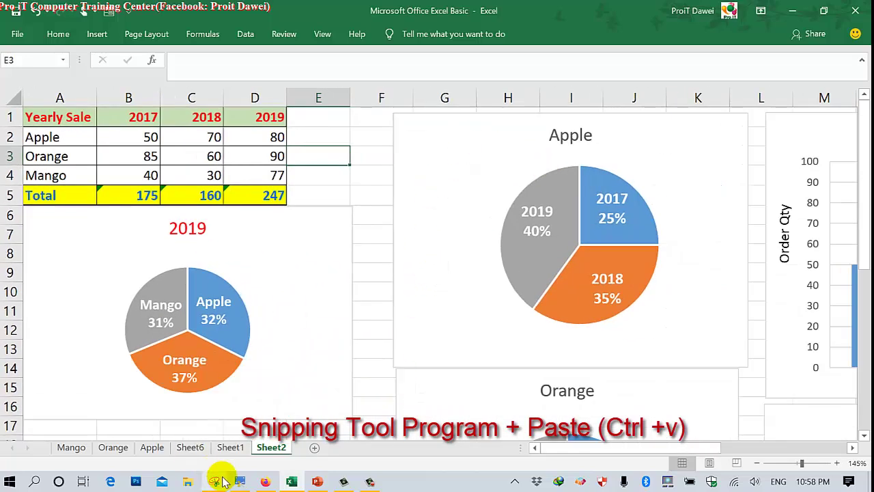
pyautogui.click(217, 483)
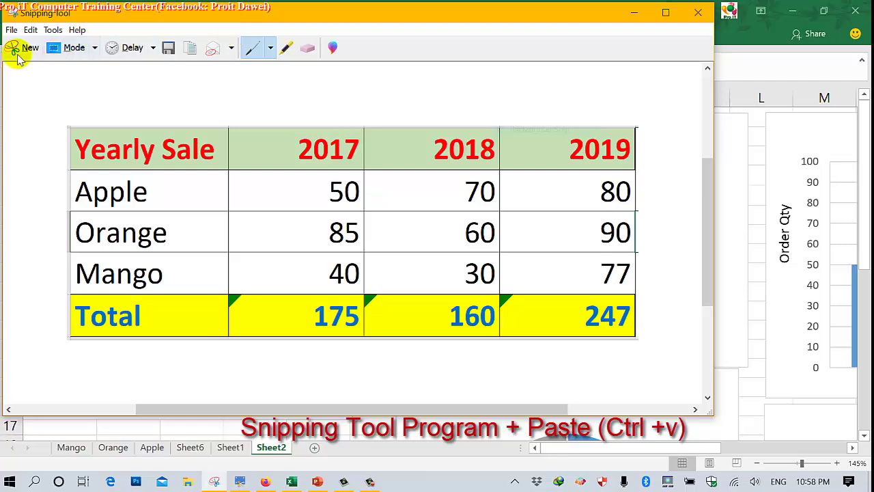
pyautogui.click(20, 57)
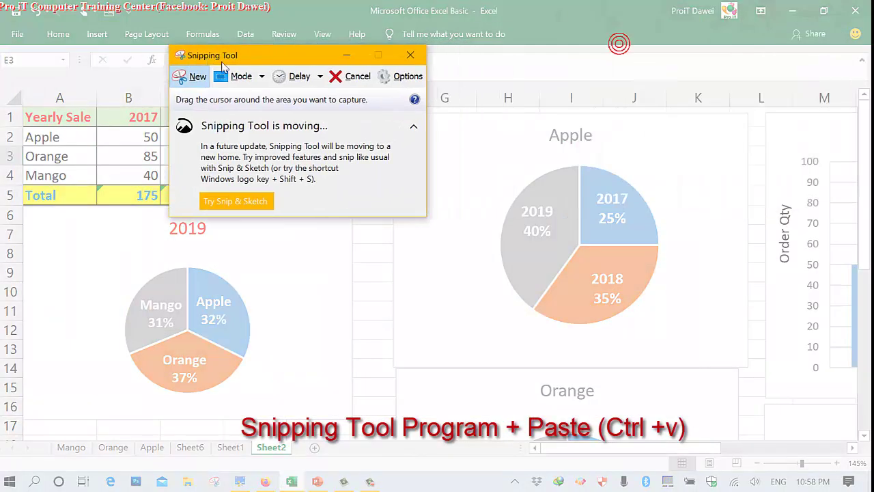
pyautogui.moveTo(463, 117)
pyautogui.mouseDown()
pyautogui.moveTo(682, 363)
pyautogui.moveTo(706, 353)
pyautogui.moveTo(696, 345)
pyautogui.mouseUp()
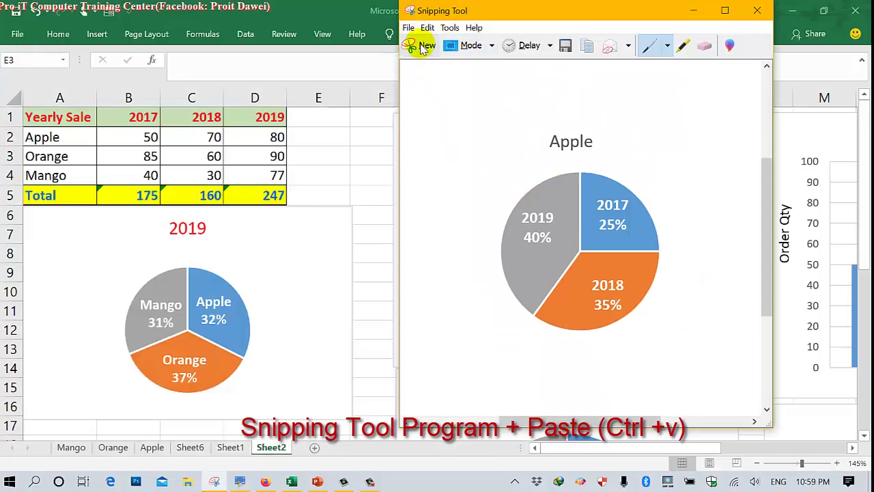
pyautogui.click(424, 49)
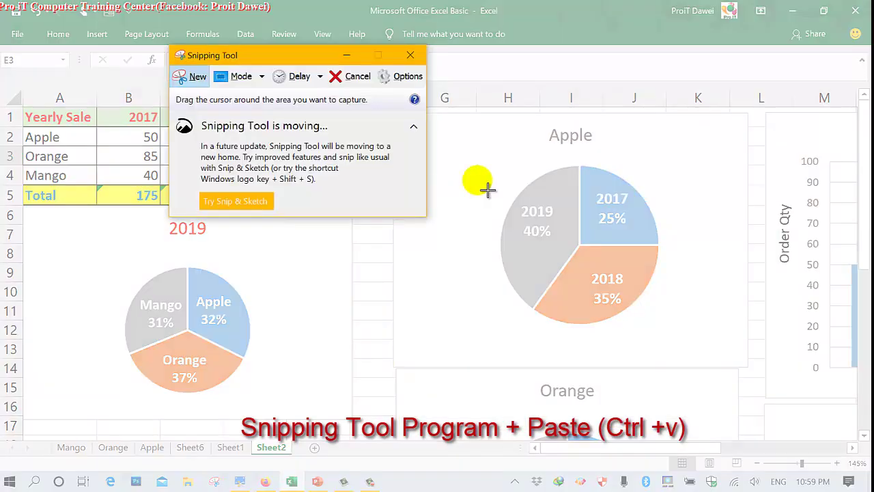
pyautogui.moveTo(495, 128); pyautogui.dragTo(677, 340)
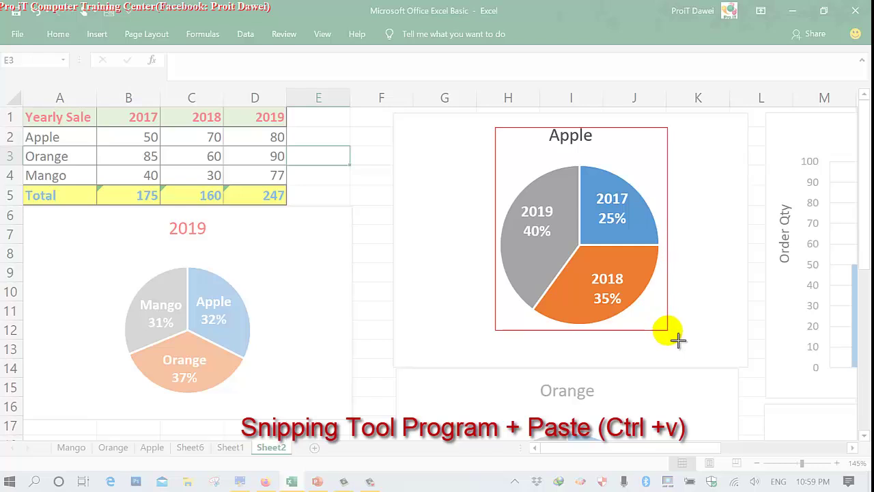
pyautogui.moveTo(677, 340); pyautogui.dragTo(667, 331)
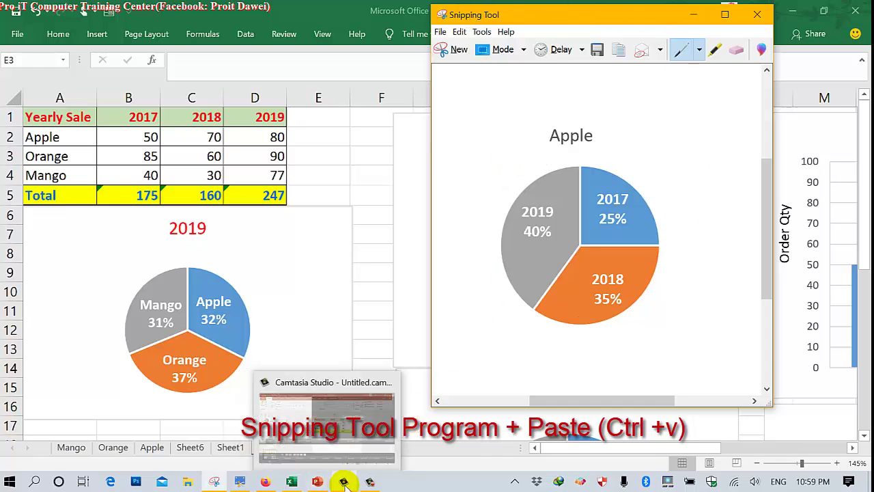
# Paste the Apple pie chart snip as a picture onto slide 6, below the table's left side
pyautogui.click(318, 482)
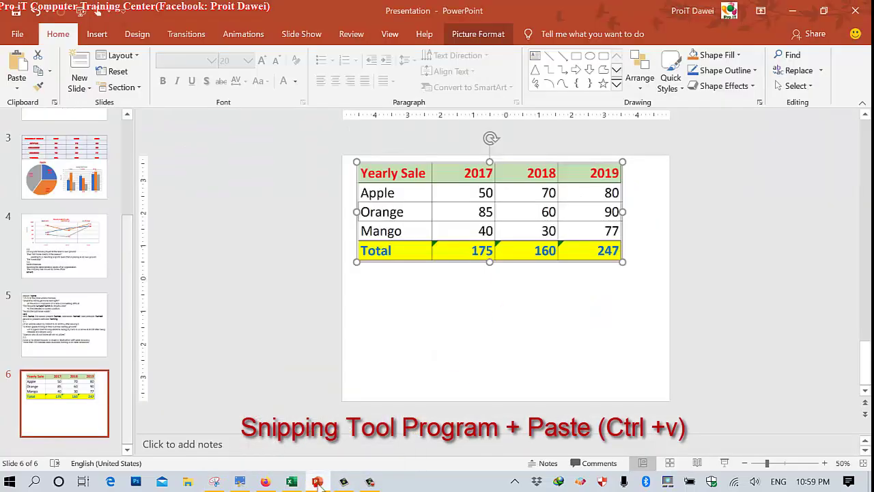
pyautogui.rightClick(424, 321)
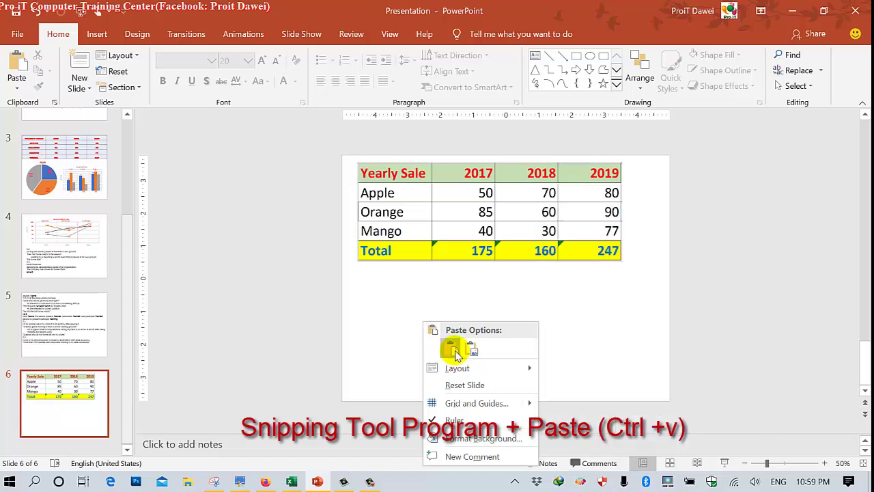
pyautogui.click(450, 350)
pyautogui.moveTo(517, 310); pyautogui.dragTo(436, 366)
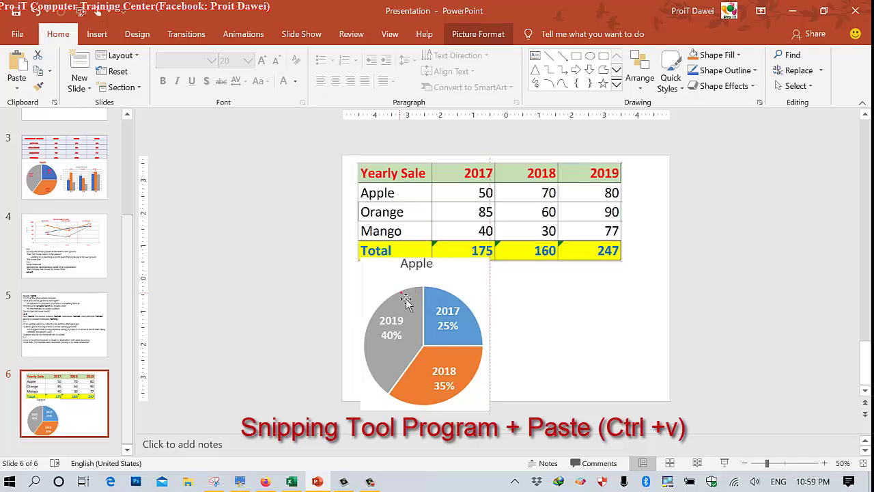
# Make the table picture slightly shorter and align the pie chart directly beneath it
pyautogui.click(459, 212)
pyautogui.moveTo(489, 262); pyautogui.dragTo(495, 250)
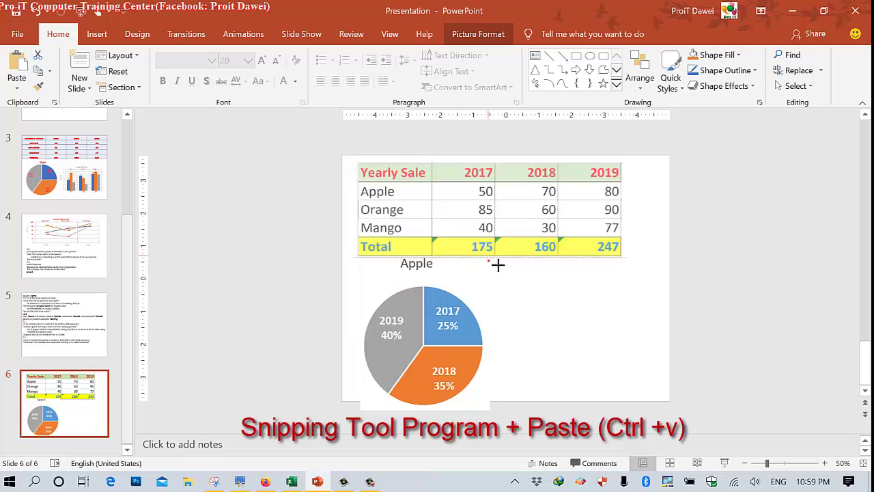
pyautogui.moveTo(458, 312); pyautogui.dragTo(454, 313)
pyautogui.click(420, 266)
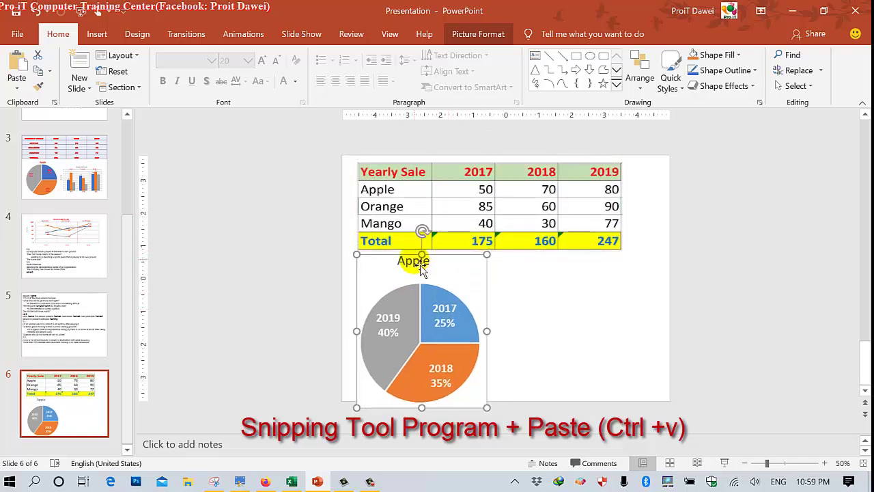
pyautogui.moveTo(431, 265); pyautogui.dragTo(431, 262)
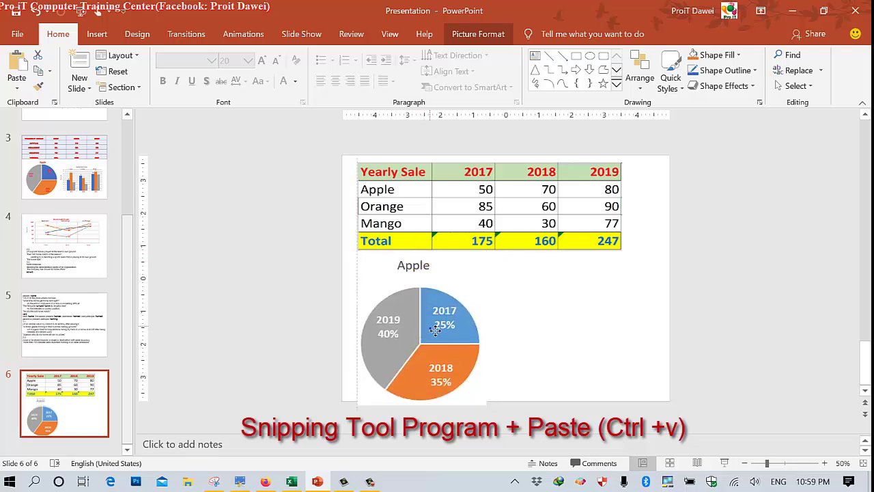
pyautogui.moveTo(430, 325); pyautogui.dragTo(434, 330)
pyautogui.click(549, 314)
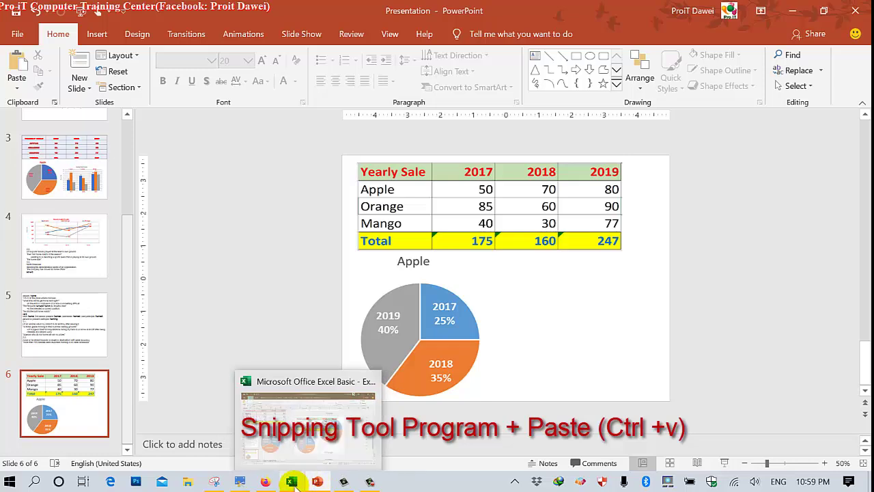
# Move the snip toolbar off the chart and capture Excel's Yearly Sale Fruits column chart
pyautogui.click(295, 482)
pyautogui.hscroll(3, 579, 353)
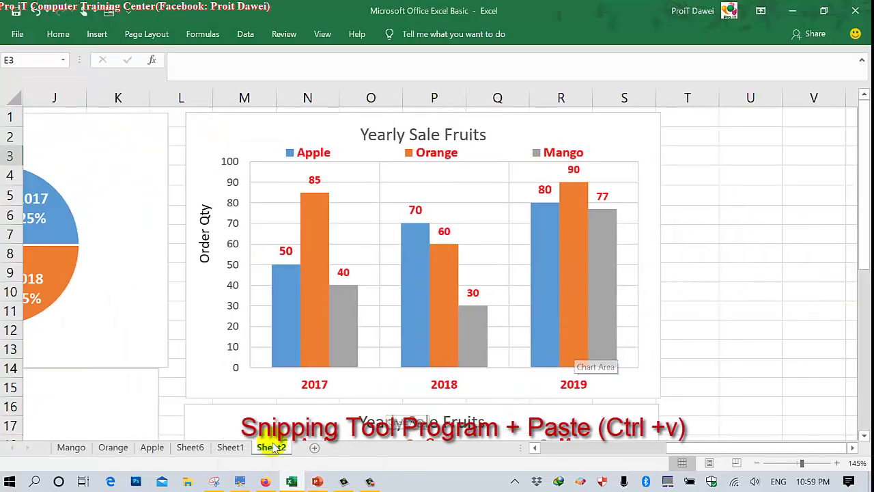
pyautogui.click(214, 481)
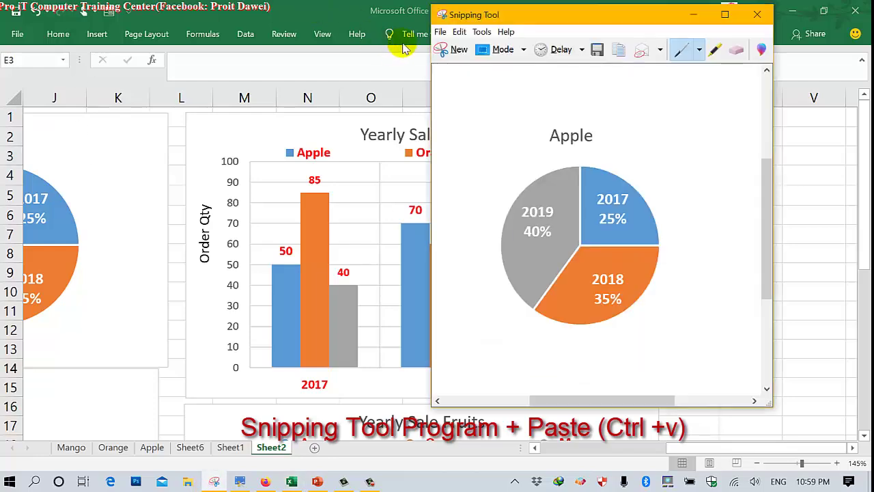
pyautogui.click(454, 50)
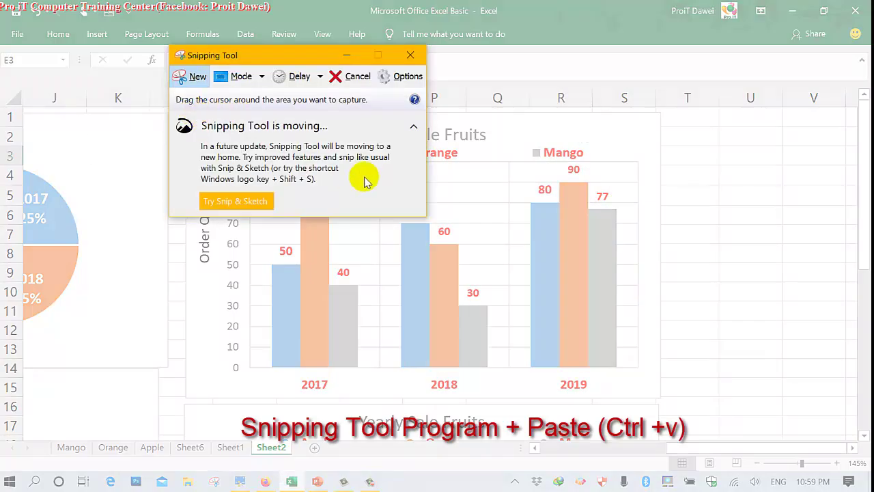
pyautogui.moveTo(284, 64); pyautogui.dragTo(677, 25)
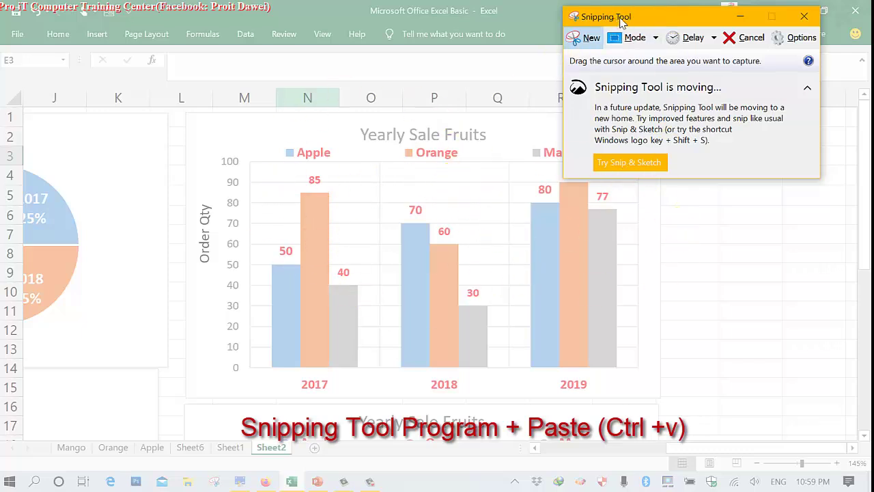
pyautogui.moveTo(622, 22); pyautogui.dragTo(704, 16)
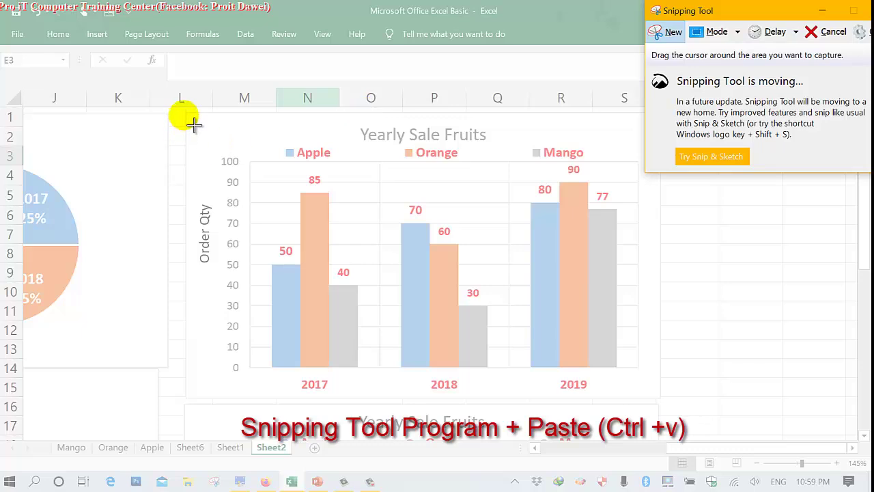
pyautogui.moveTo(184, 115)
pyautogui.mouseDown()
pyautogui.moveTo(660, 407)
pyautogui.moveTo(660, 400)
pyautogui.mouseUp()
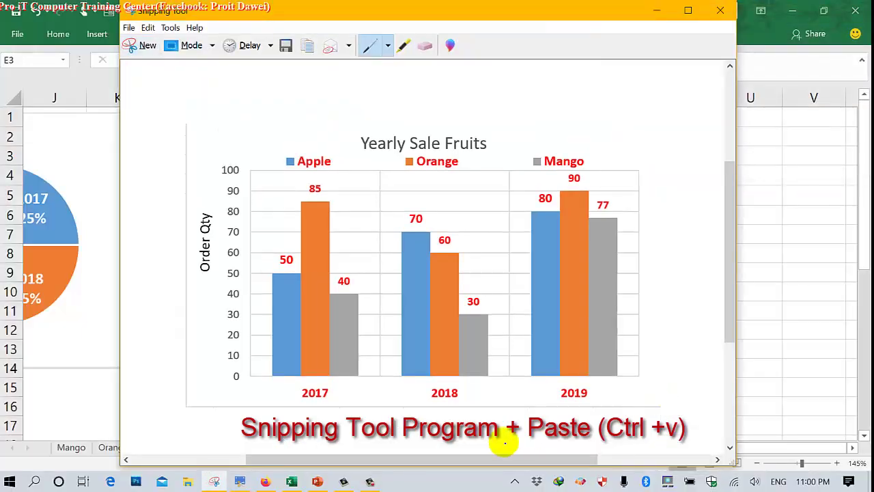
# Paste the column-chart snip onto slide 6 and shrink it to sit beside the pie
pyautogui.click(318, 482)
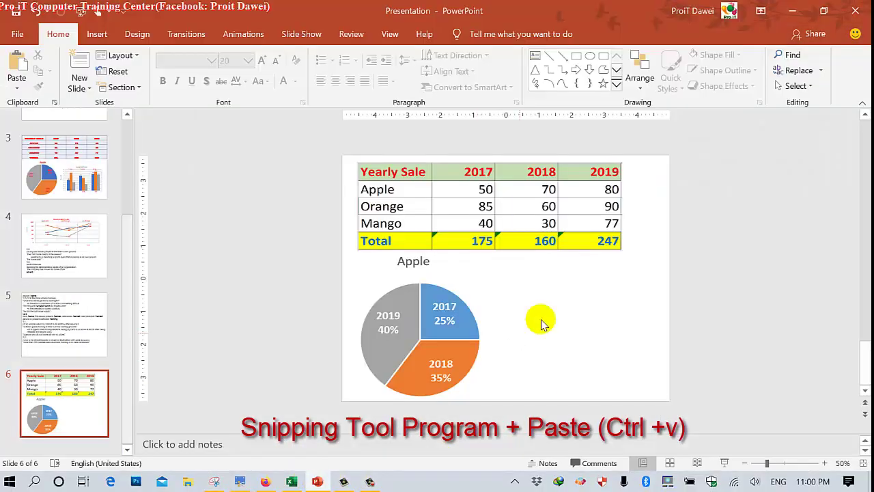
pyautogui.rightClick(560, 309)
pyautogui.click(587, 332)
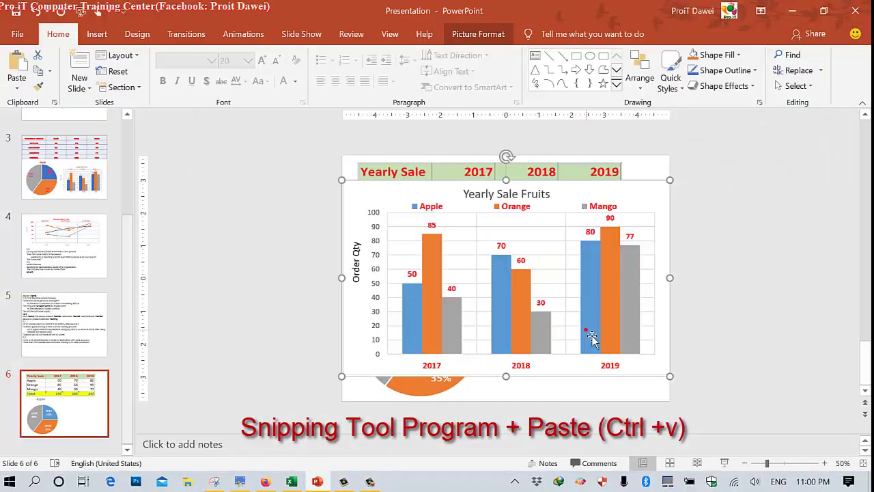
pyautogui.moveTo(344, 180)
pyautogui.mouseDown()
pyautogui.moveTo(495, 273)
pyautogui.moveTo(478, 261)
pyautogui.mouseUp()
pyautogui.click(66, 392)
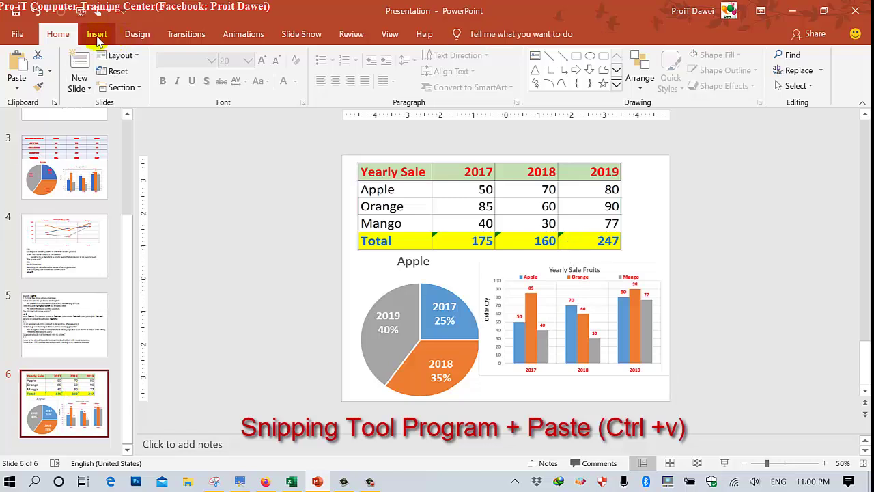
# Add a blank slide 7, then scroll Excel down to the Yearly Sale Fruits line chart
pyautogui.click(80, 86)
pyautogui.click(94, 299)
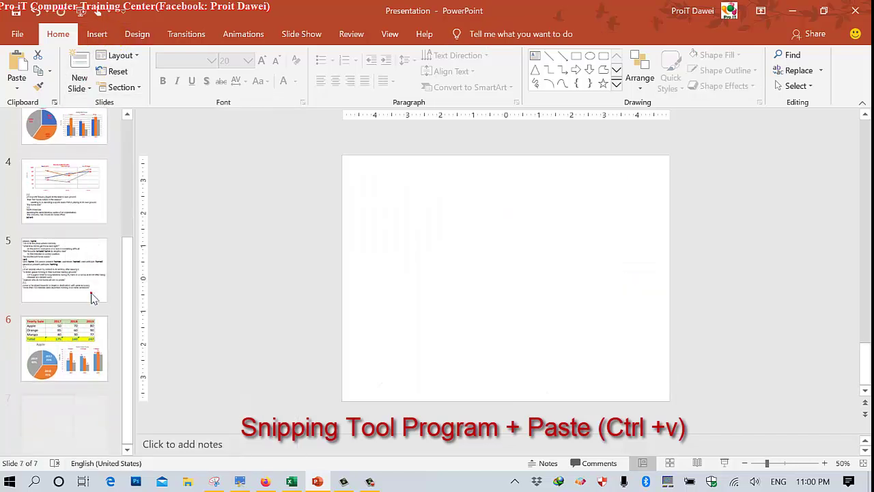
pyautogui.click(293, 482)
pyautogui.scroll(-4, 627, 307)
pyautogui.scroll(-1, 626, 307)
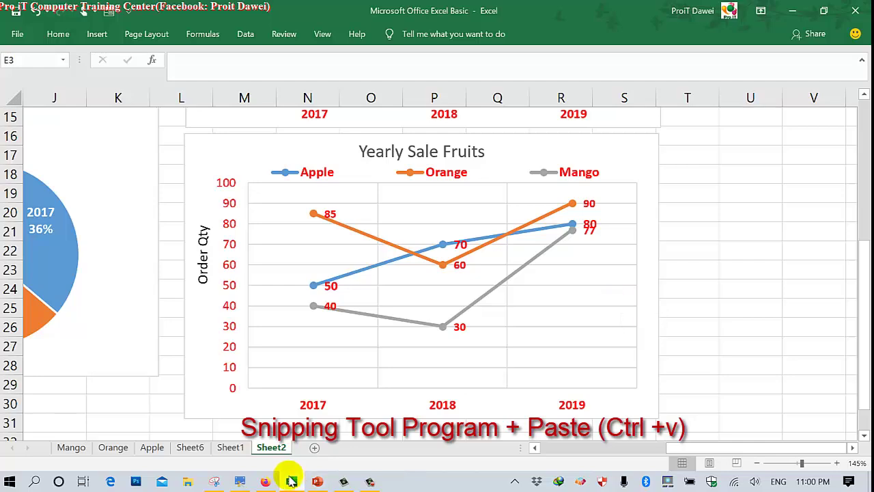
# Snip the Yearly Sale Fruits line chart from Excel
pyautogui.click(215, 482)
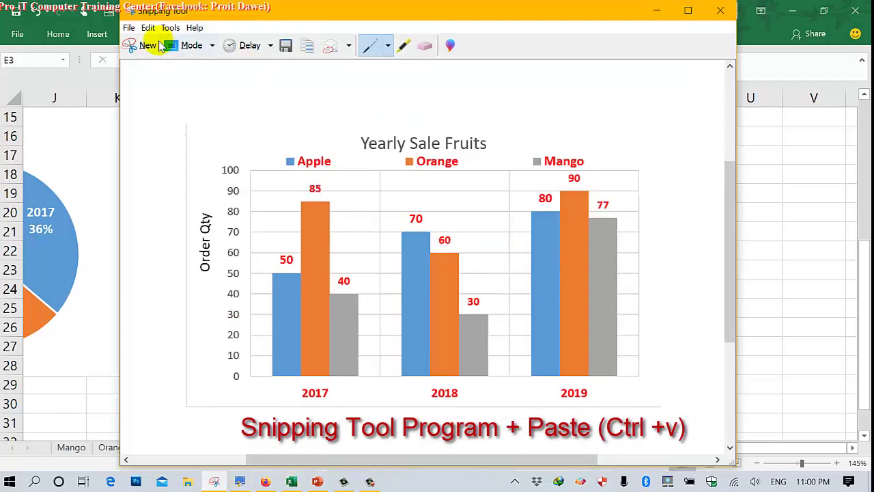
pyautogui.click(140, 46)
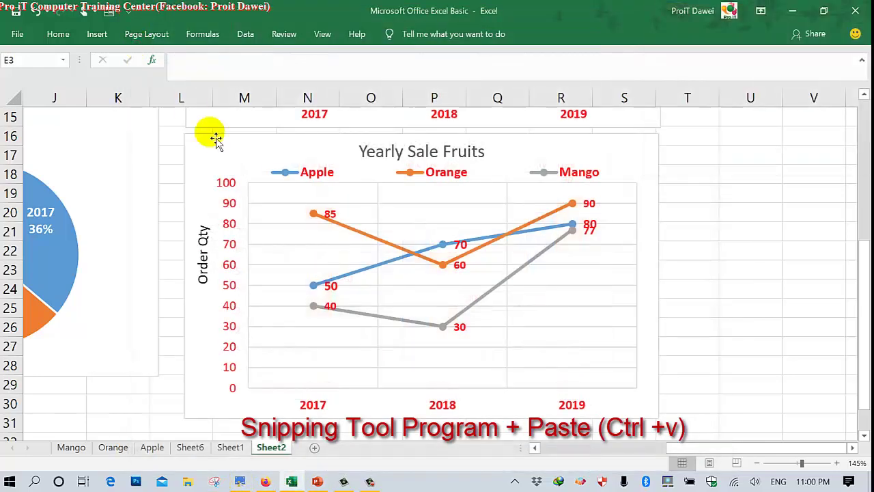
pyautogui.moveTo(195, 146)
pyautogui.mouseDown()
pyautogui.moveTo(608, 380)
pyautogui.moveTo(666, 430)
pyautogui.moveTo(659, 421)
pyautogui.mouseUp()
# Paste the line-chart snip onto slide 7 and resize it to fill most of the slide
pyautogui.click(321, 482)
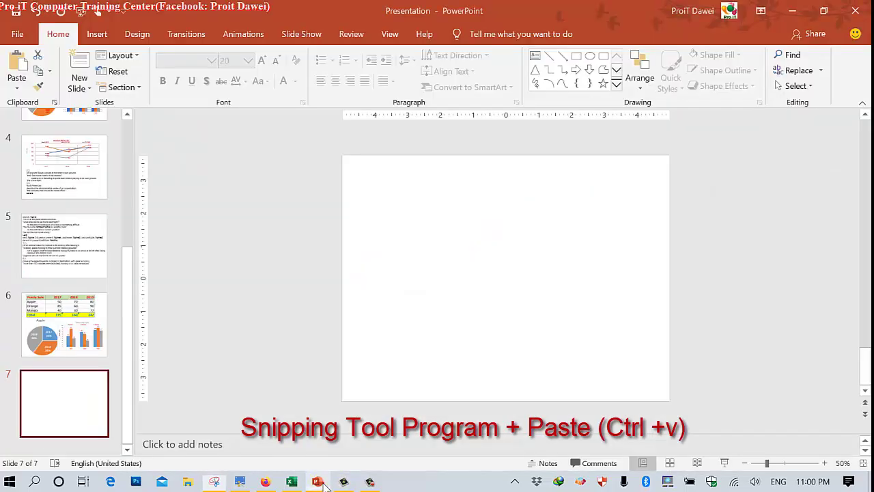
pyautogui.rightClick(466, 242)
pyautogui.click(493, 265)
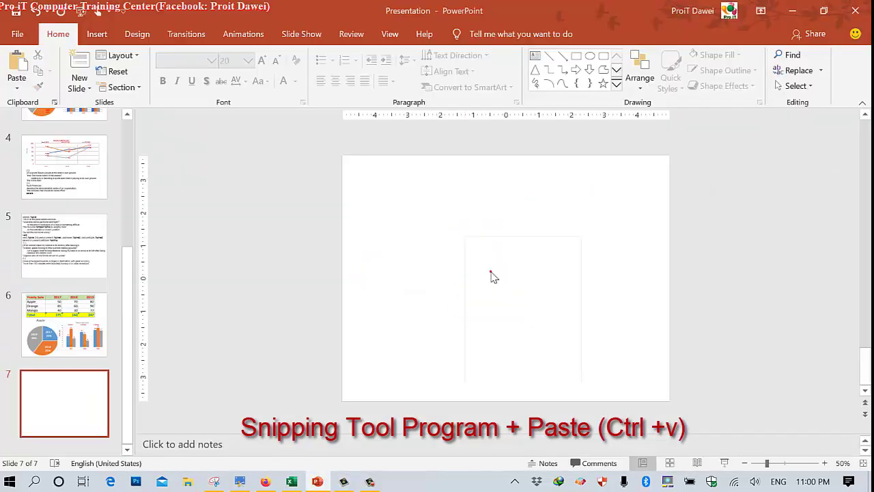
pyautogui.moveTo(339, 181); pyautogui.dragTo(407, 243)
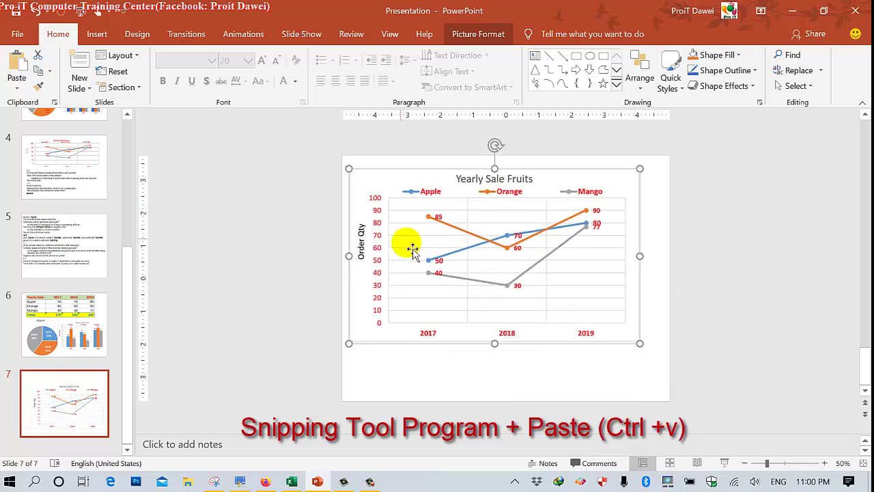
pyautogui.moveTo(640, 343); pyautogui.dragTo(627, 335)
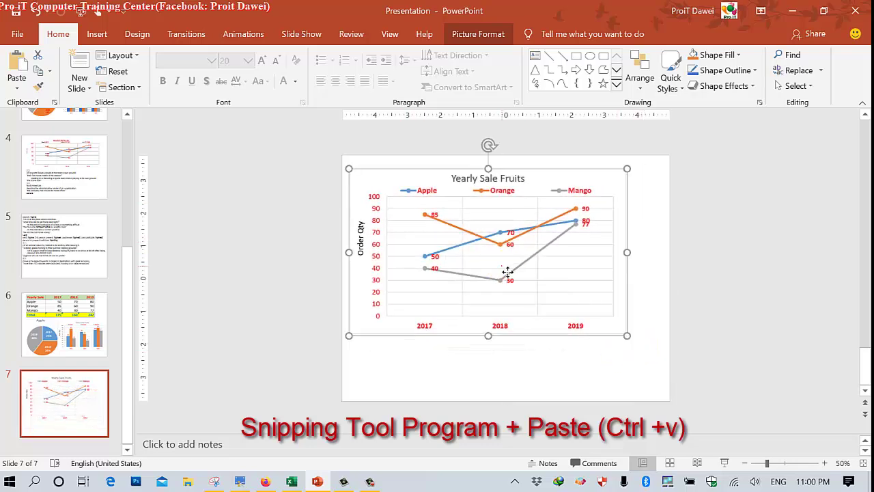
pyautogui.moveTo(509, 273); pyautogui.dragTo(519, 273)
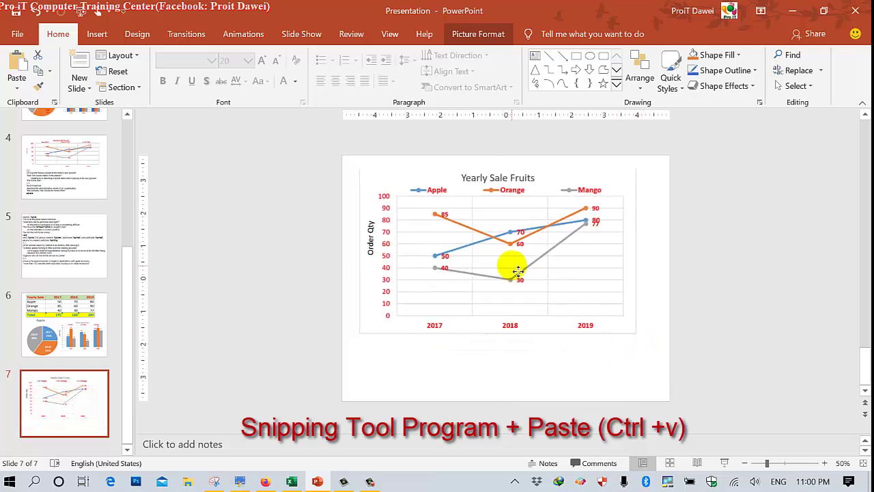
pyautogui.click(414, 355)
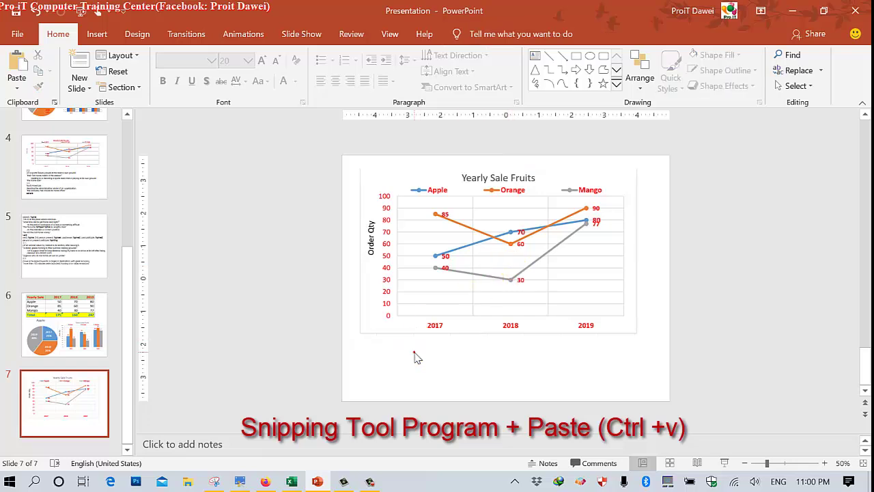
# Add blank slide 8 after slide 7 and bring up the capture-methods tutorial graphic
pyautogui.rightClick(79, 416)
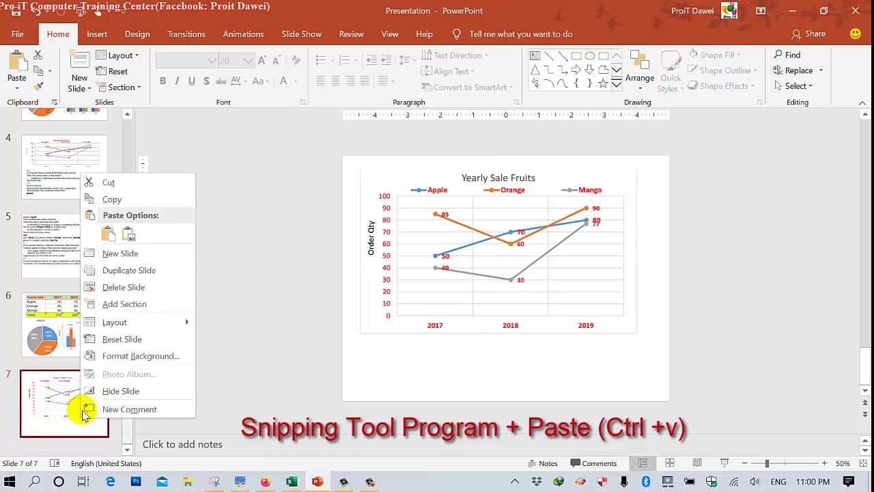
pyautogui.click(113, 253)
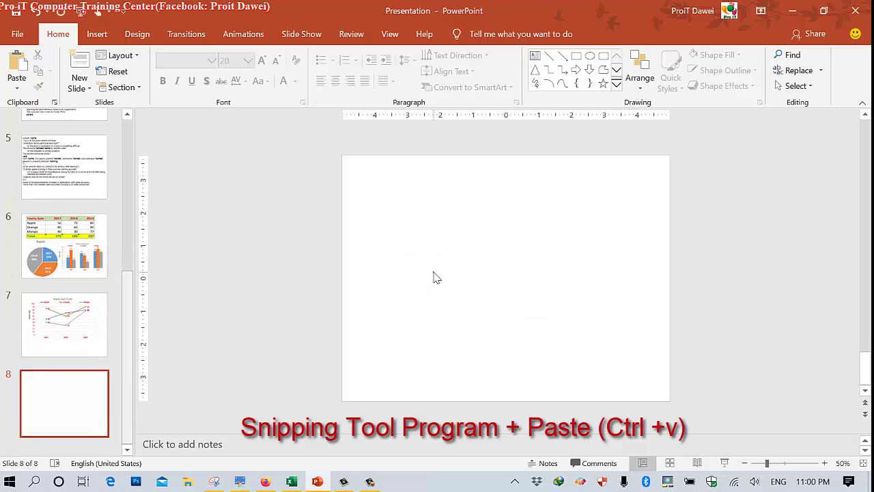
pyautogui.click(265, 482)
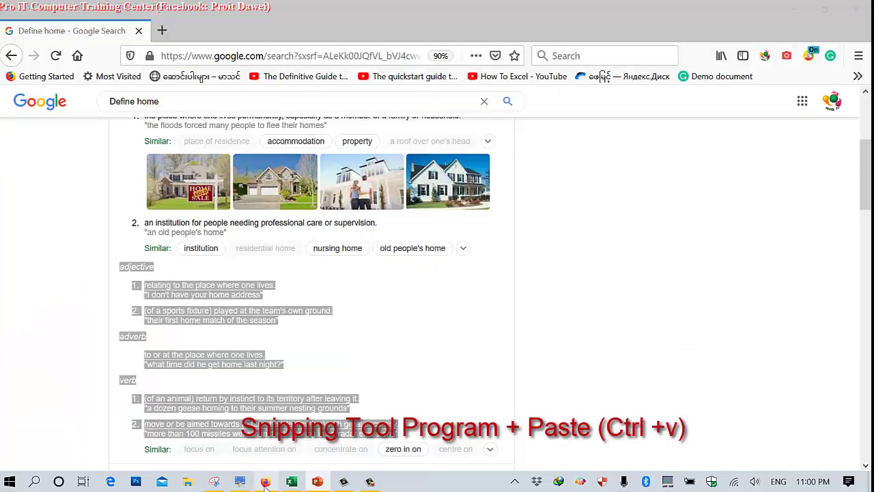
pyautogui.click(265, 482)
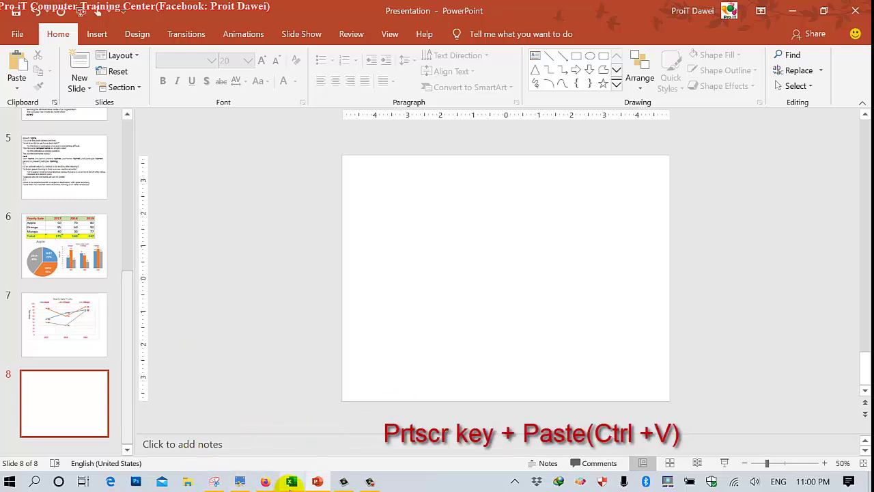
pyautogui.click(241, 481)
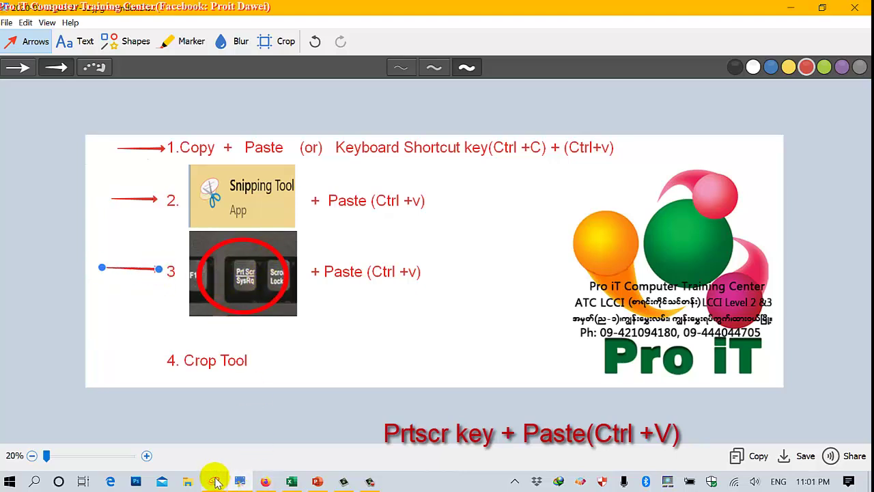
# Close the leftover line-chart snip in Snipping Tool without saving it
pyautogui.click(214, 481)
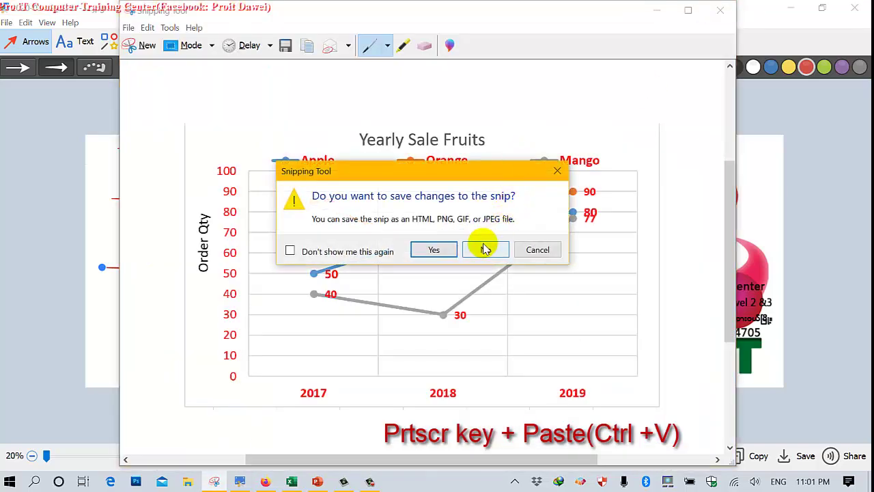
pyautogui.click(483, 249)
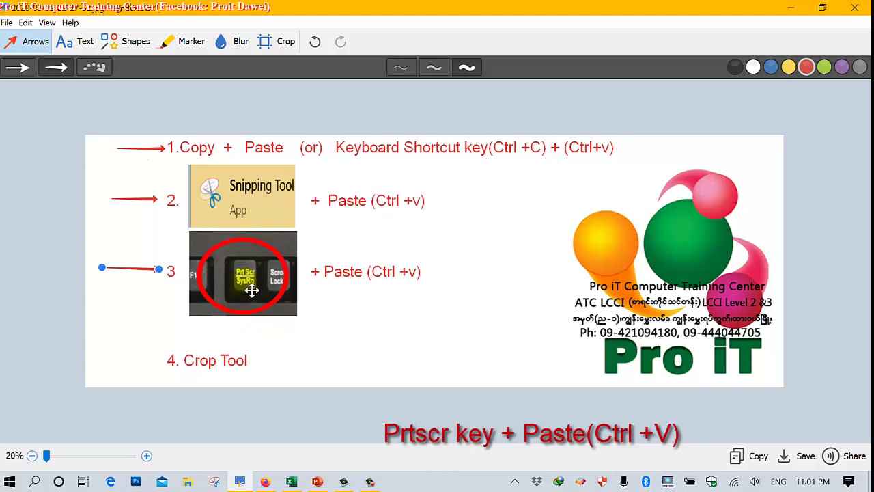
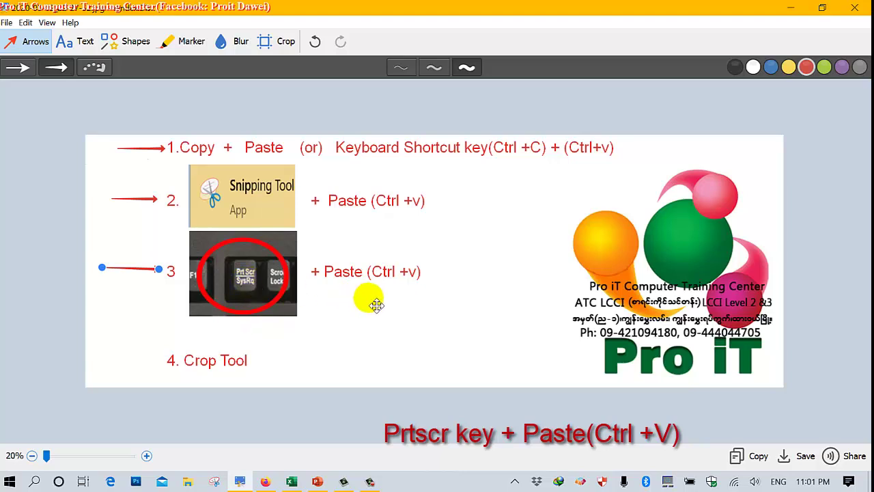
# Launch the Snipping Tool, move its window aside and minimize it
pyautogui.press('super+5')
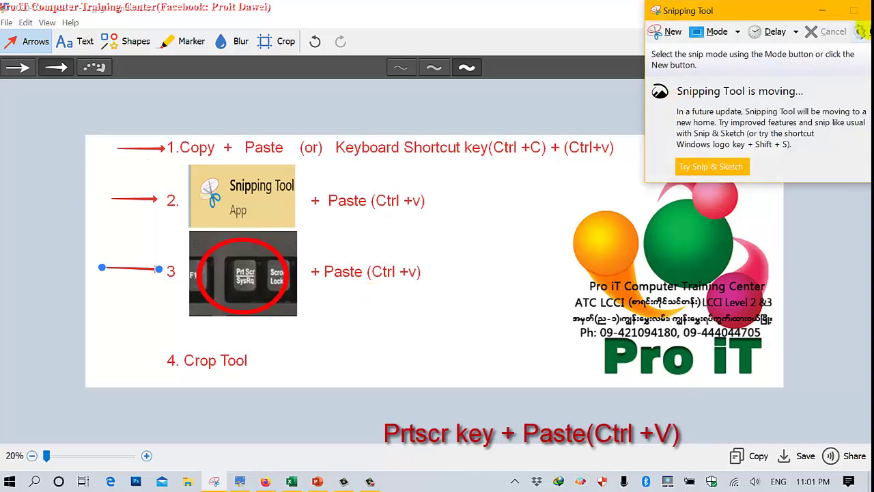
pyautogui.moveTo(810, 7); pyautogui.dragTo(693, 18)
pyautogui.click(718, 20)
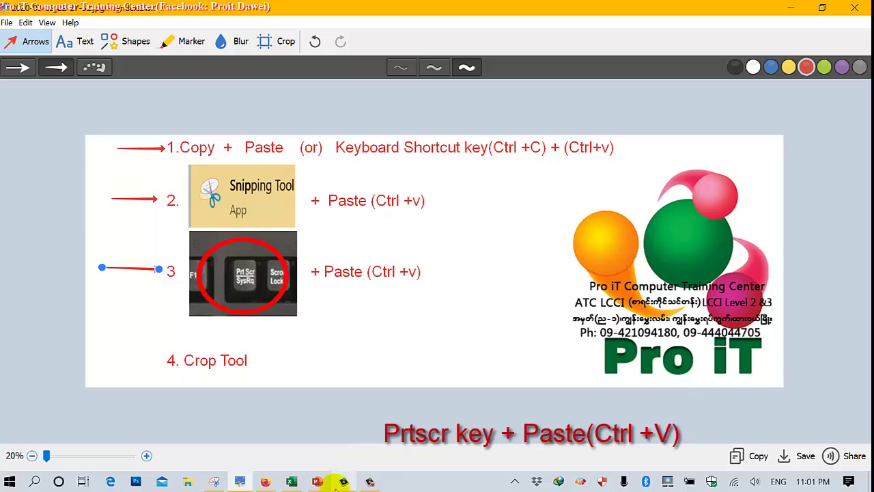
pyautogui.moveTo(317, 481)
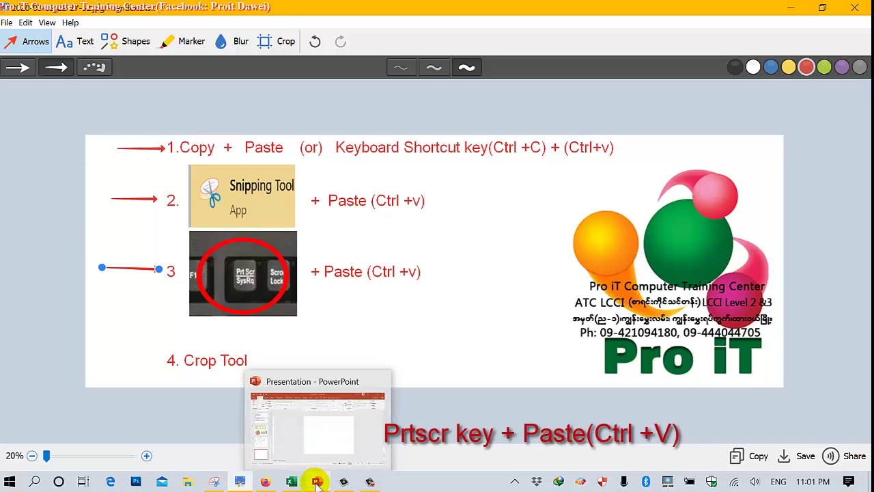
# Switch to Excel and scroll Sheet2 to bring the Yearly Sale Fruits chart into view
pyautogui.click(291, 482)
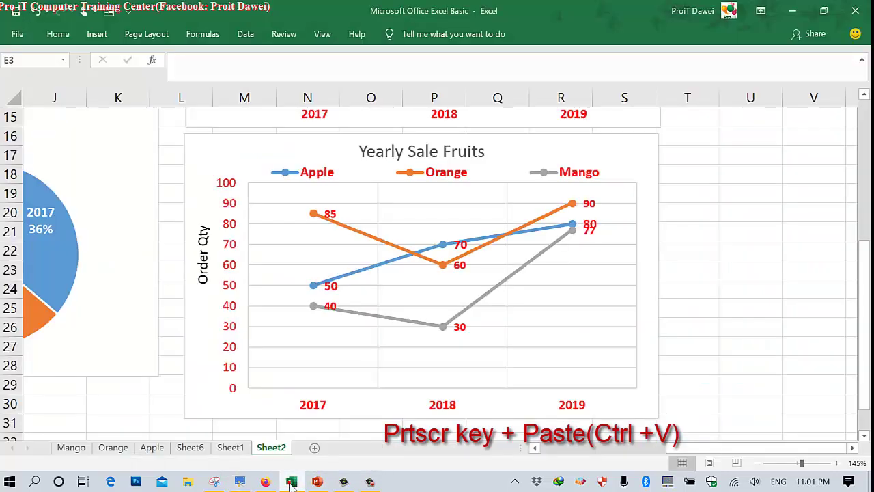
pyautogui.scroll(-6, 558, 334)
pyautogui.scroll(-3, 559, 334)
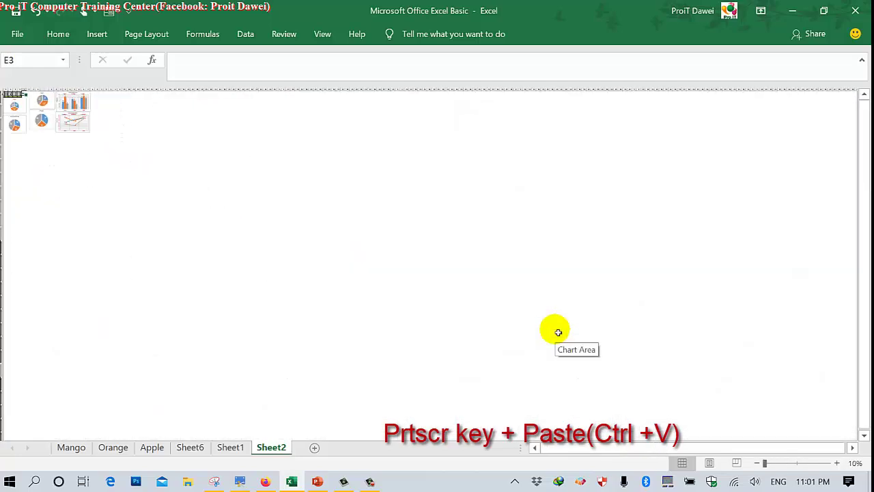
pyautogui.click(205, 251)
pyautogui.scroll(2, 205, 250)
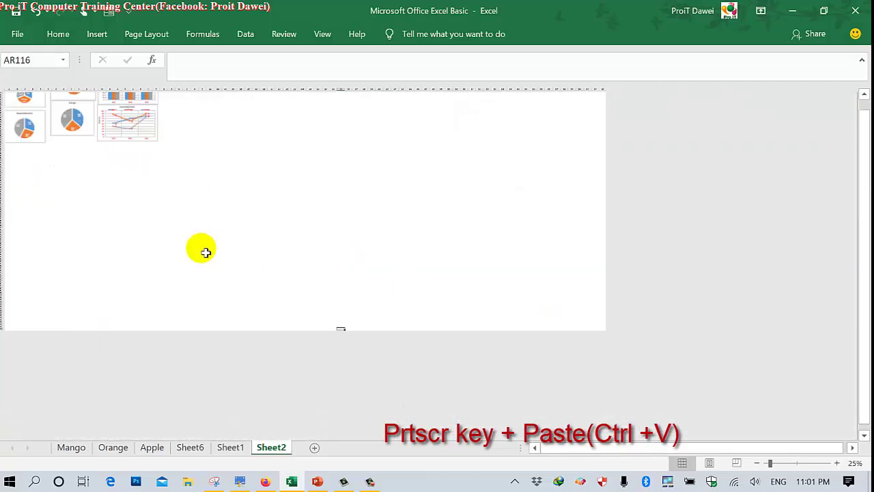
pyautogui.scroll(2, 205, 250)
pyautogui.scroll(1, 205, 251)
pyautogui.scroll(10, 205, 252)
pyautogui.scroll(15, 205, 252)
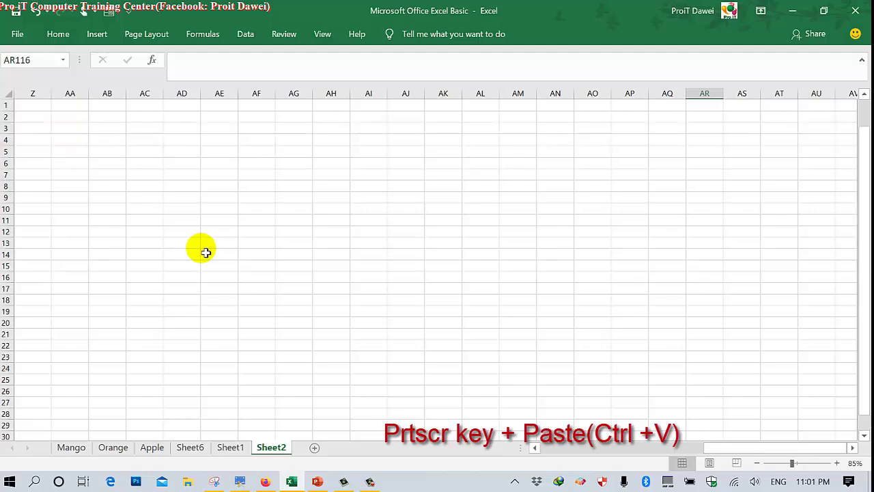
pyautogui.hscroll(-2, 205, 252)
pyautogui.hscroll(-5, 205, 252)
pyautogui.hscroll(-4, 204, 252)
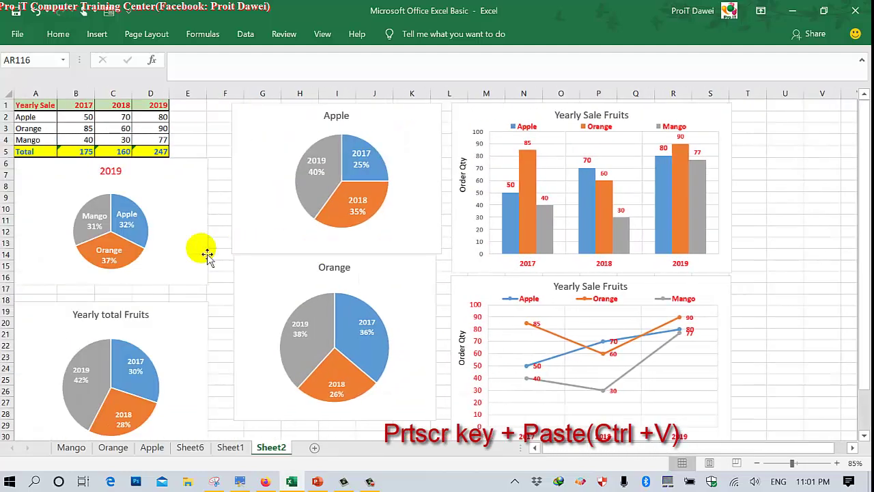
pyautogui.scroll(2, 625, 232)
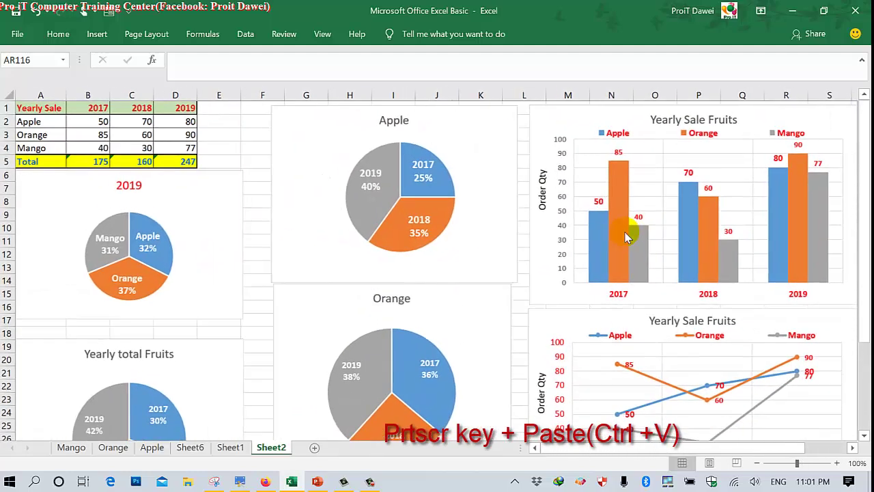
pyautogui.scroll(2, 630, 239)
pyautogui.hscroll(3, 630, 239)
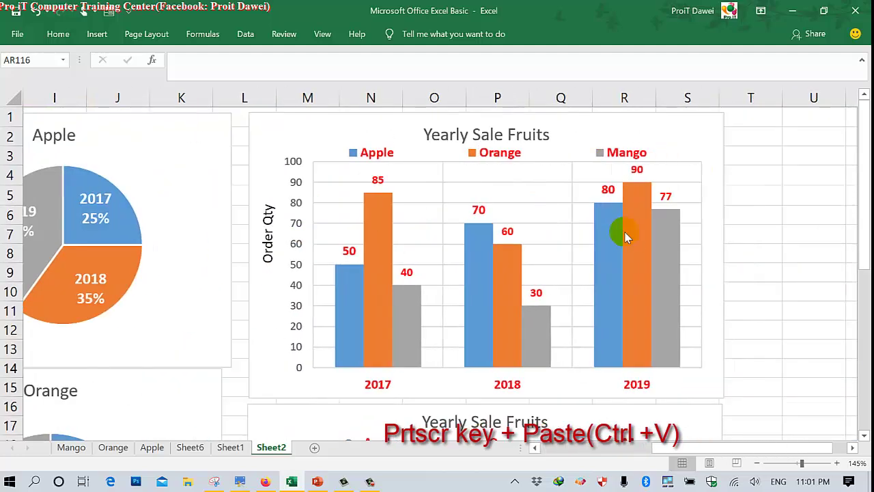
# Select the Yearly Sale Fruits bar chart, take a PrtScr capture and dismiss the Yandex.Disk prompt
pyautogui.click(626, 235)
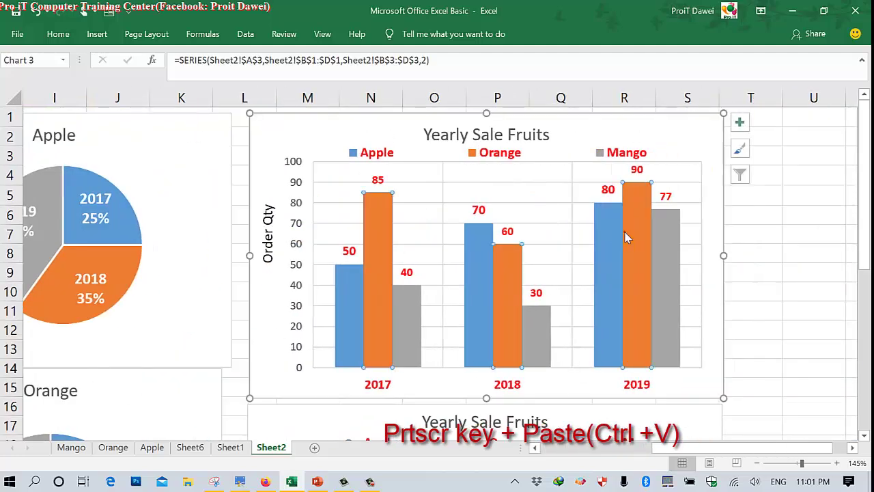
pyautogui.press('Print')
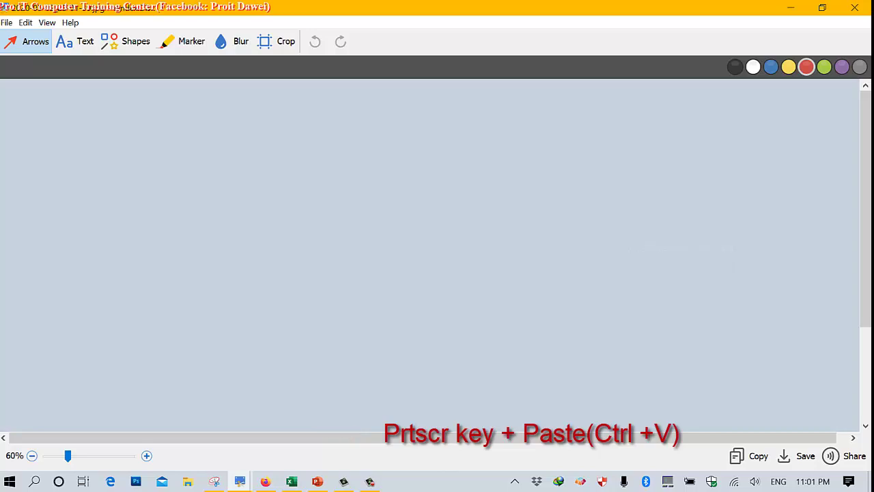
pyautogui.hotkey('ctrl', 'v')
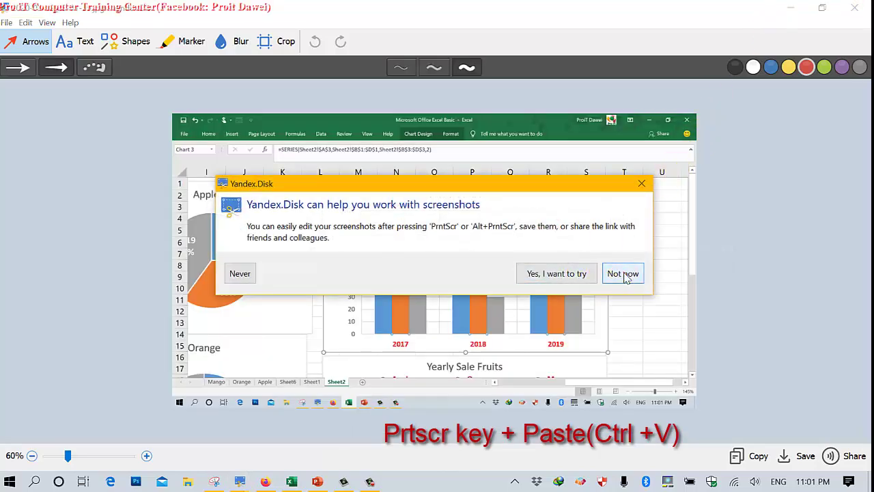
pyautogui.click(622, 273)
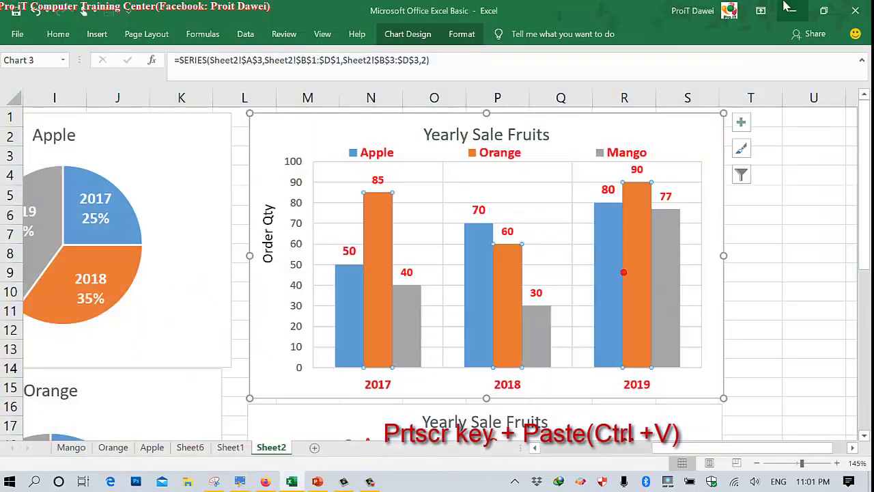
# Paste the Excel chart screenshot onto blank slide 8 as a picture
pyautogui.click(317, 481)
pyautogui.rightClick(441, 227)
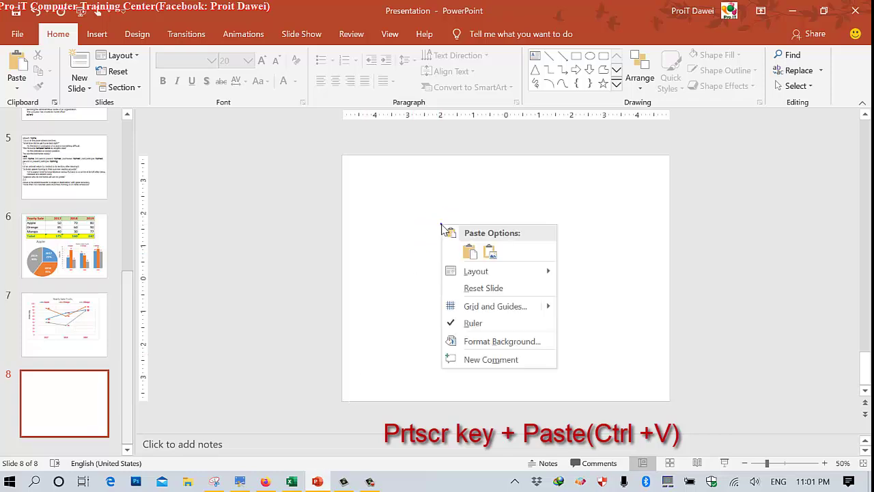
pyautogui.click(469, 252)
pyautogui.scroll(2, 502, 275)
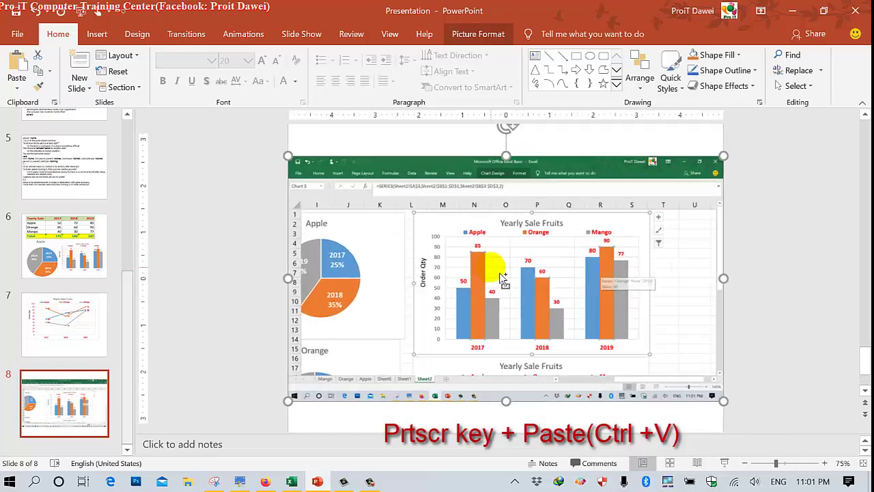
pyautogui.scroll(5, 502, 275)
pyautogui.scroll(1, 502, 276)
pyautogui.scroll(-2, 502, 276)
pyautogui.scroll(-3, 501, 276)
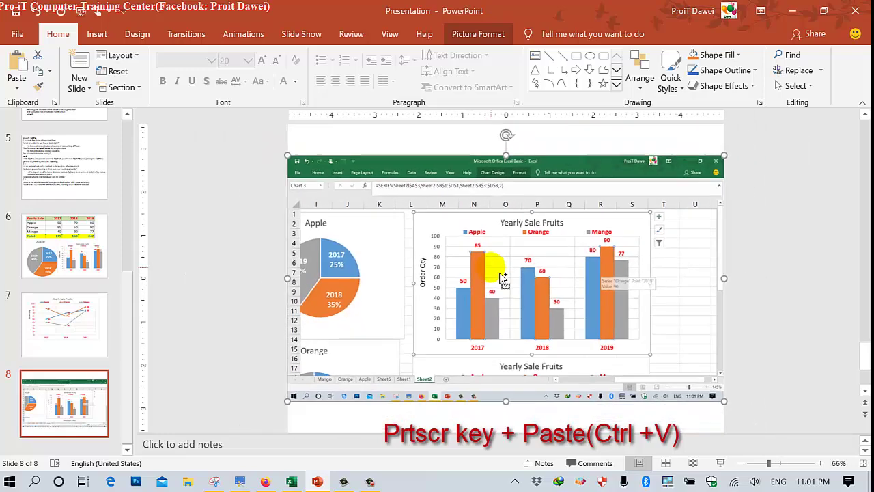
pyautogui.scroll(1, 499, 276)
pyautogui.scroll(2, 497, 275)
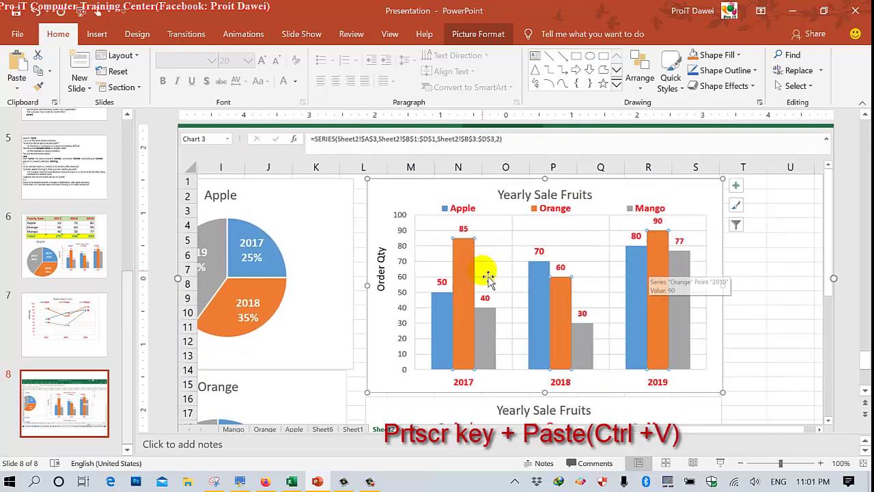
pyautogui.scroll(-2, 487, 276)
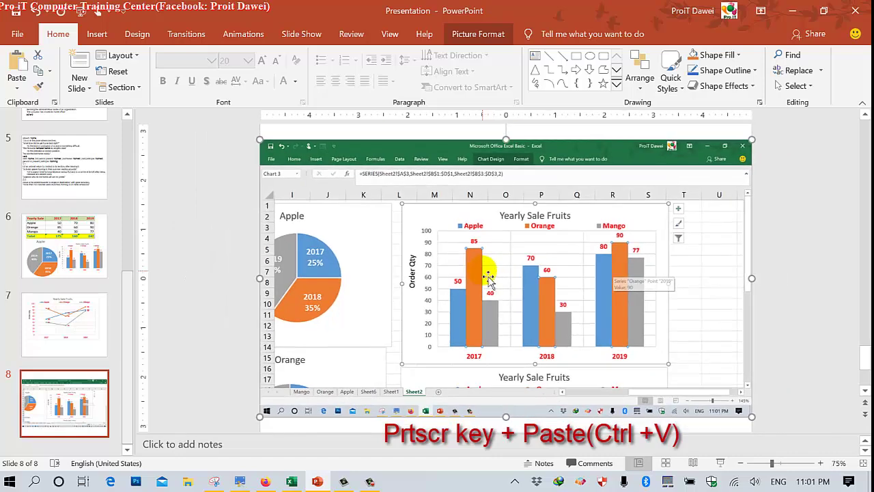
# Add a new blank slide 9 after slide 8
pyautogui.rightClick(75, 408)
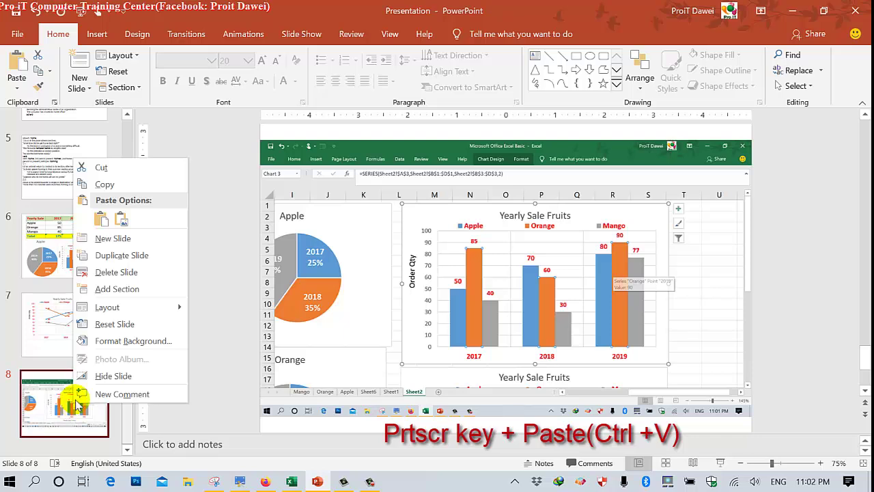
pyautogui.press('Escape')
pyautogui.rightClick(85, 391)
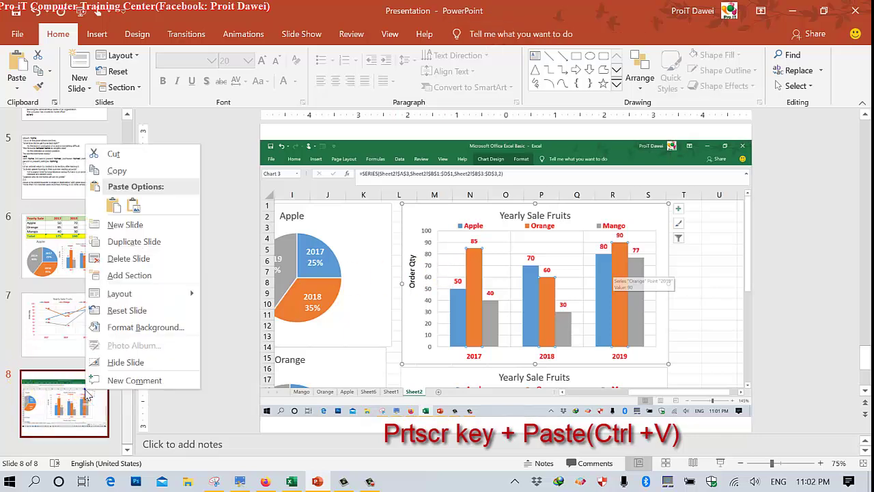
pyautogui.click(116, 233)
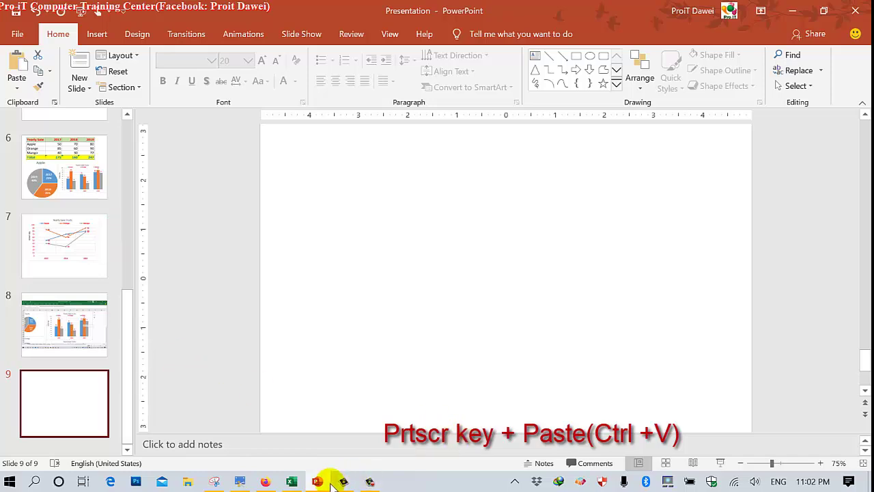
# Scroll Sheet2 left to columns A–M and capture the data table and pie charts with PrtScr
pyautogui.click(290, 481)
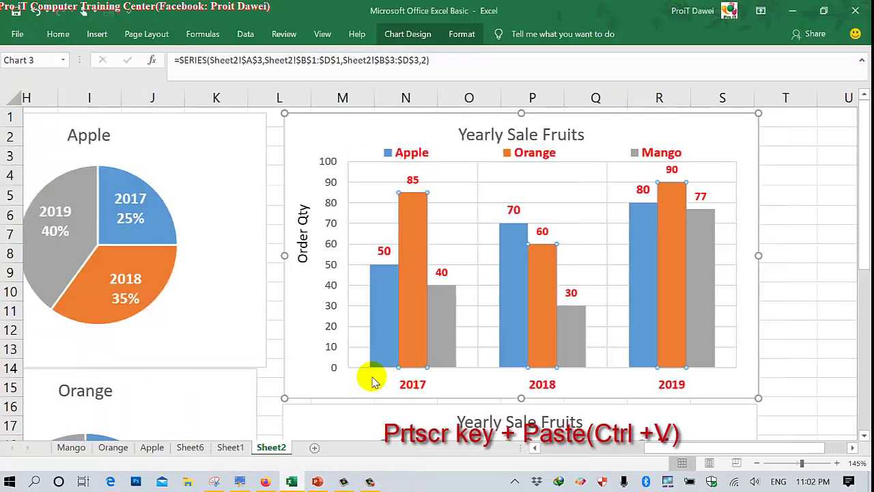
pyautogui.hscroll(-4, 373, 382)
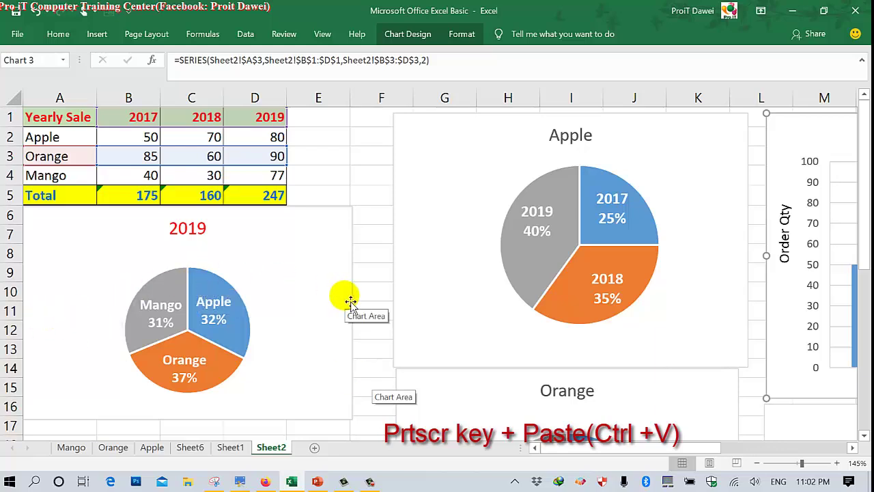
pyautogui.press('Print')
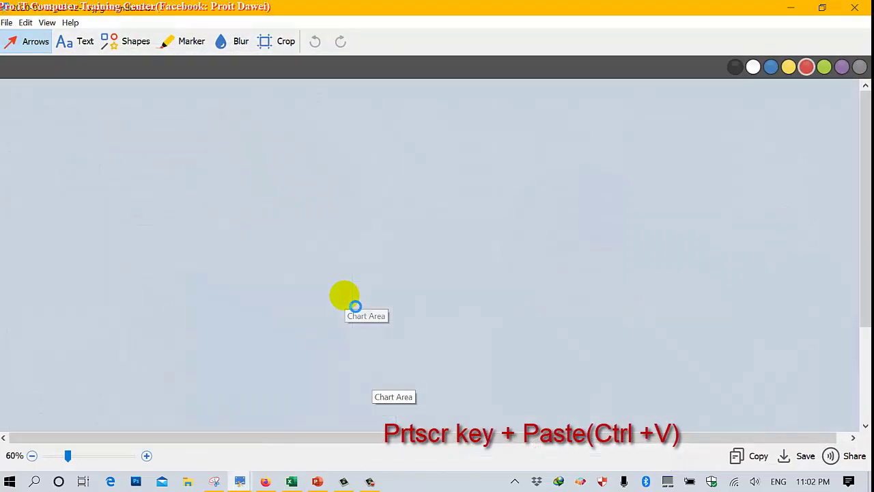
pyautogui.hotkey('ctrl', 'v')
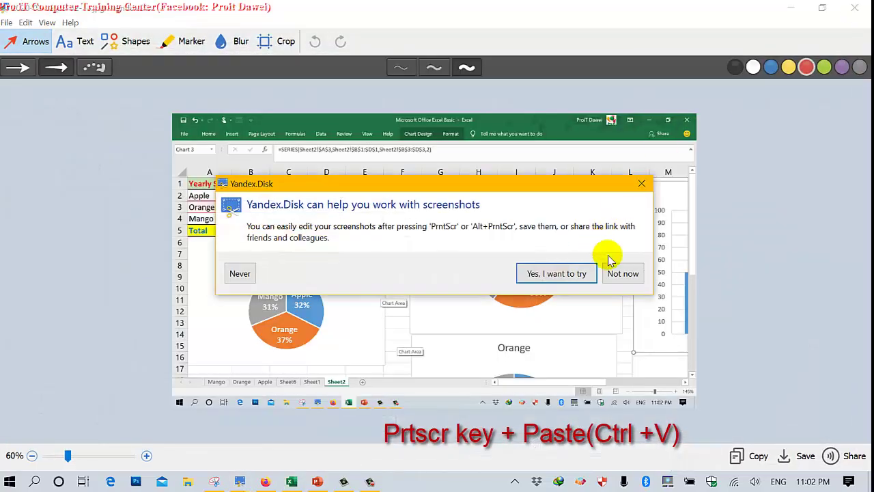
pyautogui.click(622, 273)
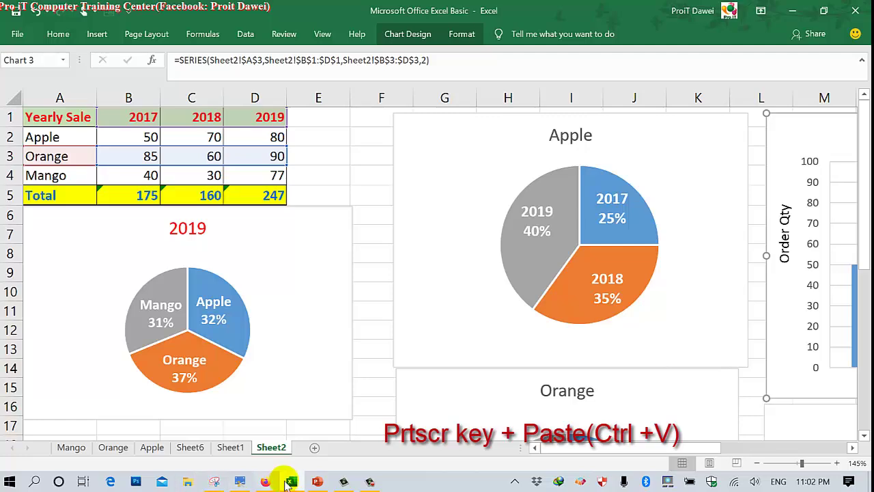
# Paste the sheet screenshot onto slide 9 and nudge it slightly higher
pyautogui.click(316, 482)
pyautogui.rightClick(369, 294)
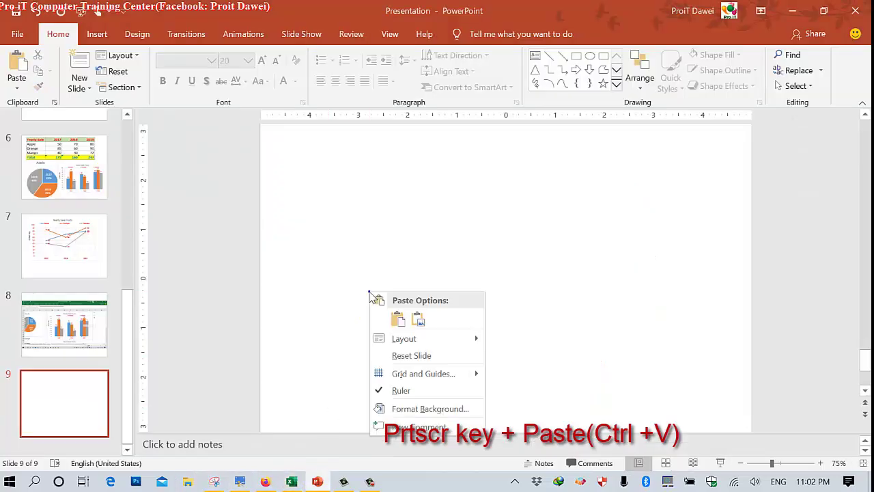
pyautogui.click(397, 321)
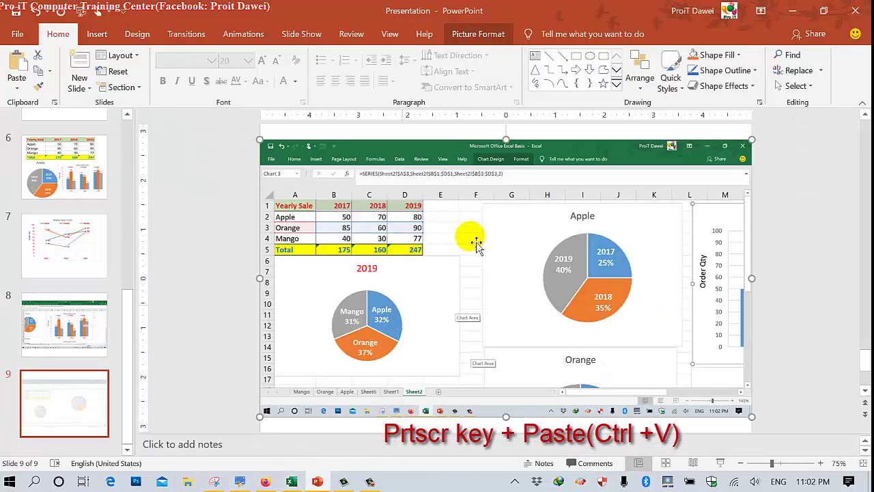
pyautogui.moveTo(487, 226)
pyautogui.mouseDown()
pyautogui.moveTo(488, 197)
pyautogui.moveTo(488, 204)
pyautogui.mouseUp()
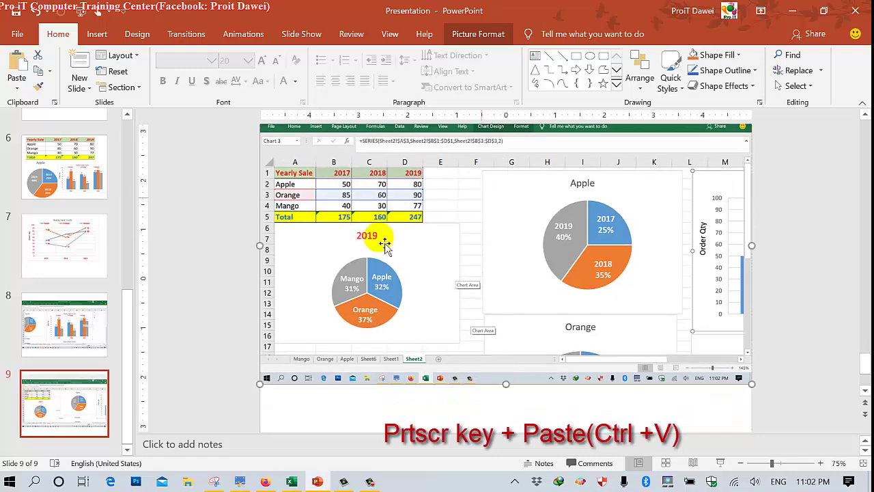
pyautogui.click(97, 330)
pyautogui.click(75, 399)
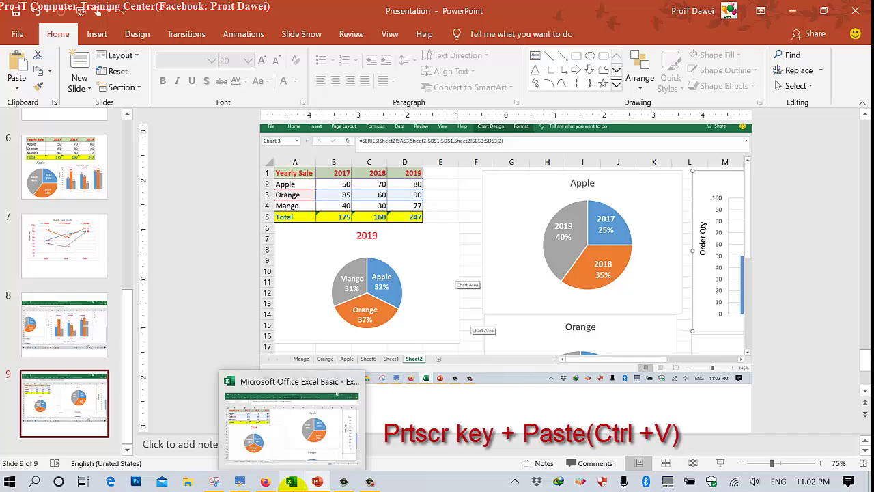
pyautogui.moveTo(214, 482)
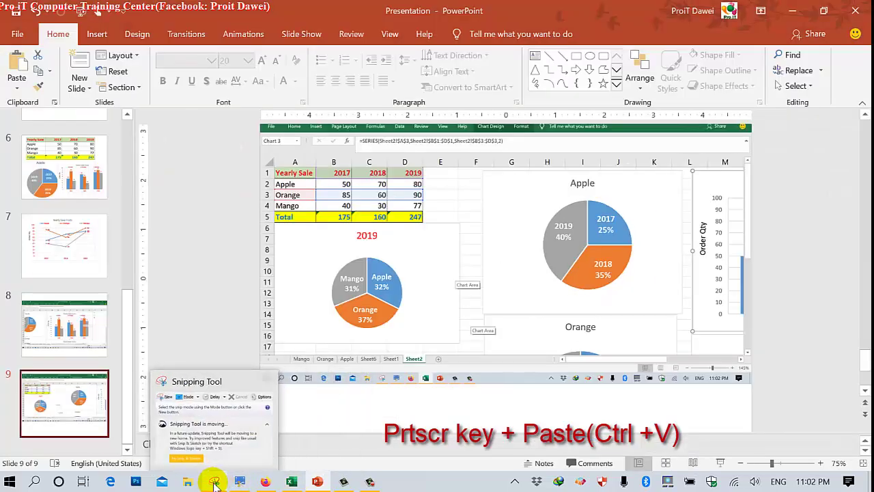
# Draw an arrow pointing at '4. Crop Tool' in the screenshot editor, then return to PowerPoint
pyautogui.click(239, 482)
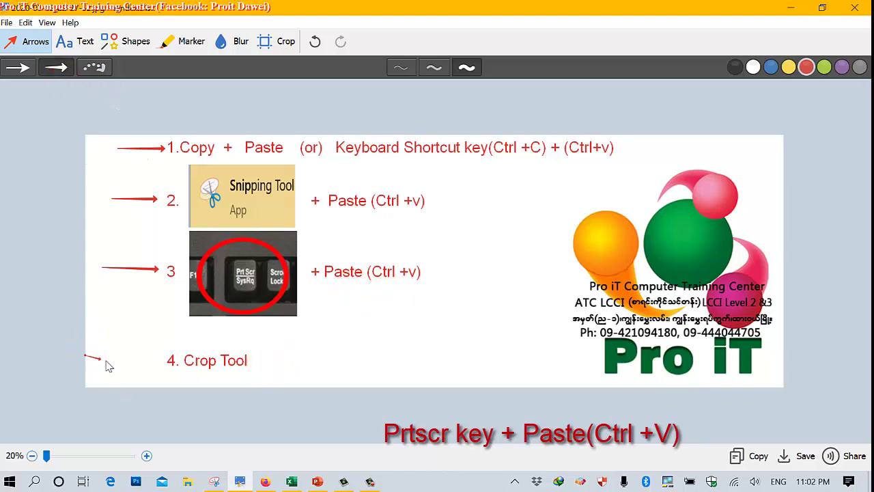
pyautogui.moveTo(157, 363); pyautogui.dragTo(157, 359)
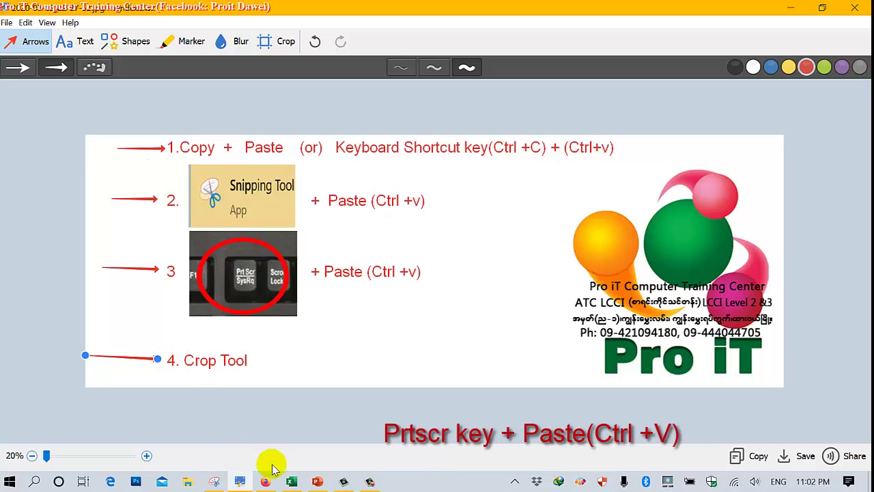
pyautogui.click(316, 482)
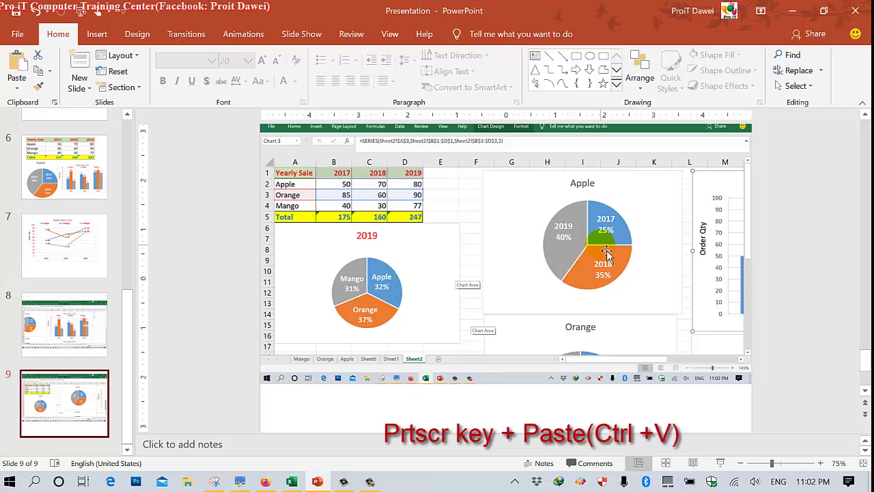
# Crop slide 8's screenshot, trimming the edges and left pie down to the column chart
pyautogui.click(386, 222)
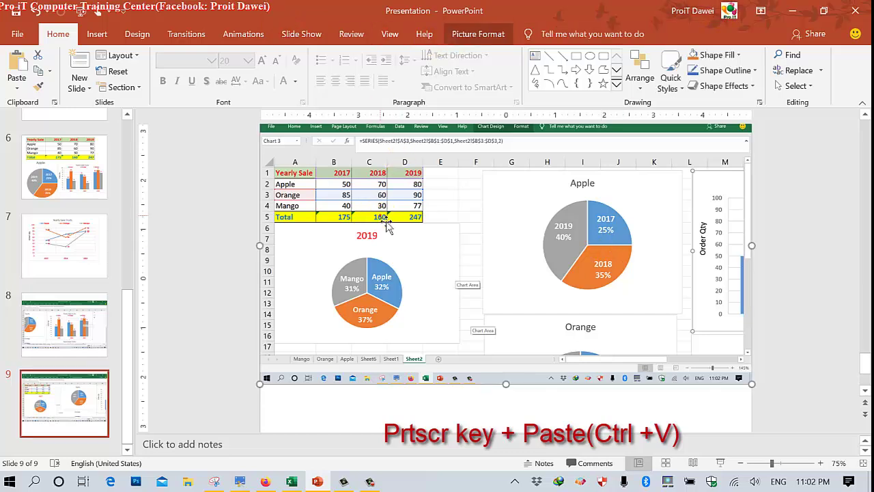
pyautogui.click(27, 317)
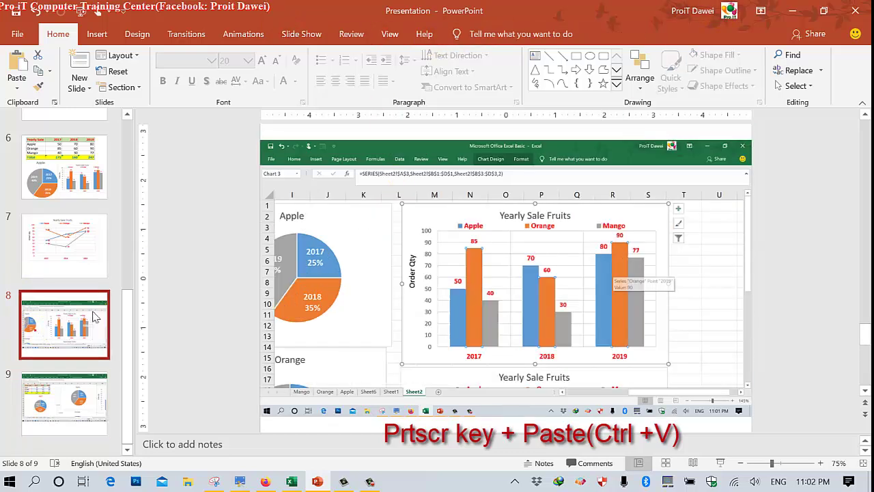
pyautogui.doubleClick(395, 239)
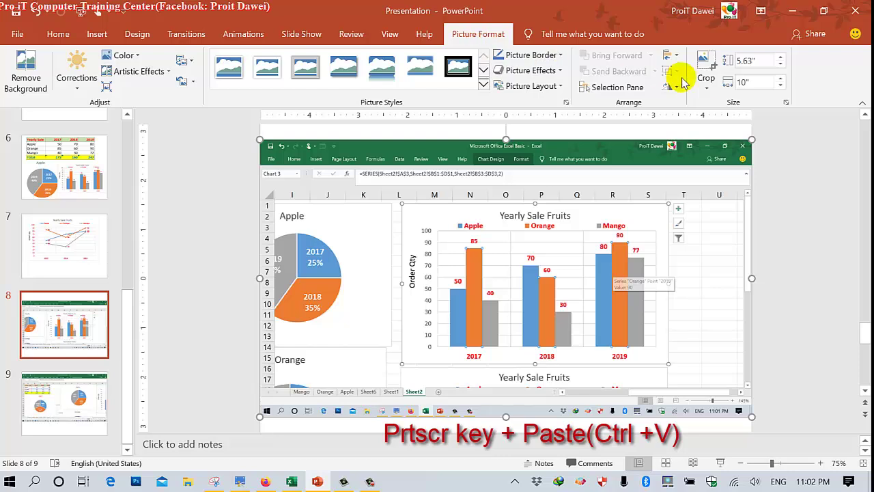
pyautogui.click(704, 81)
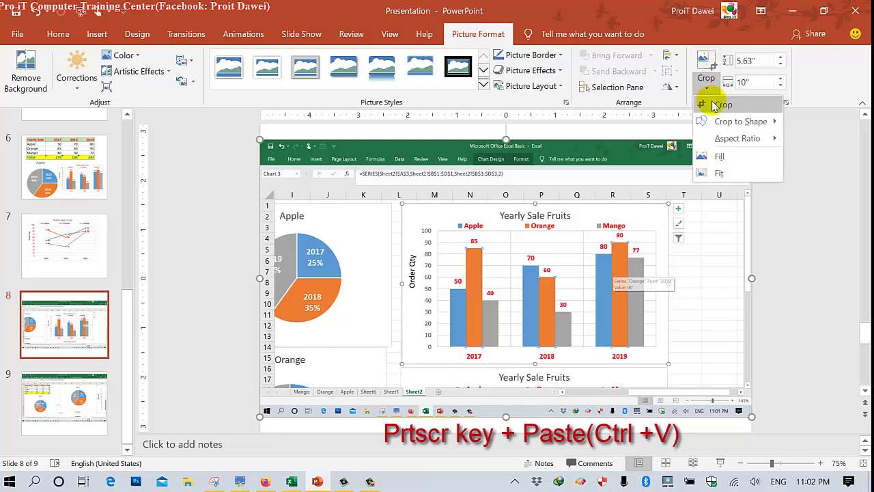
pyautogui.click(711, 104)
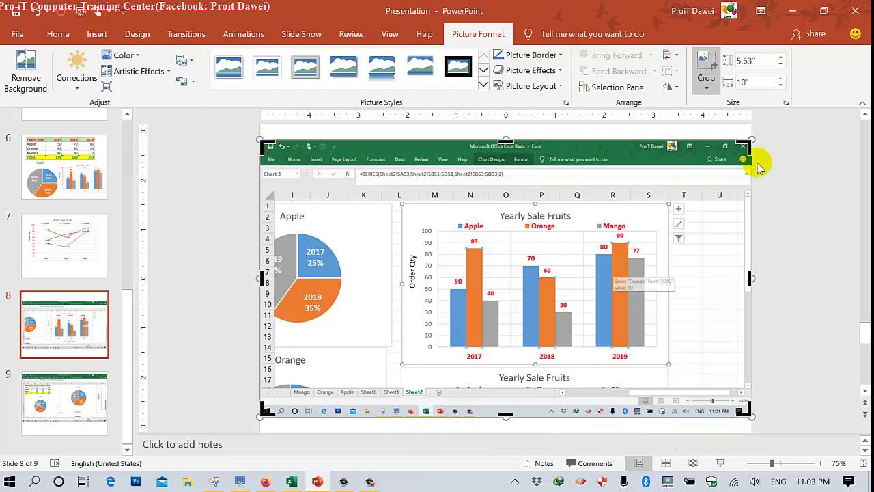
pyautogui.moveTo(750, 141); pyautogui.dragTo(670, 202)
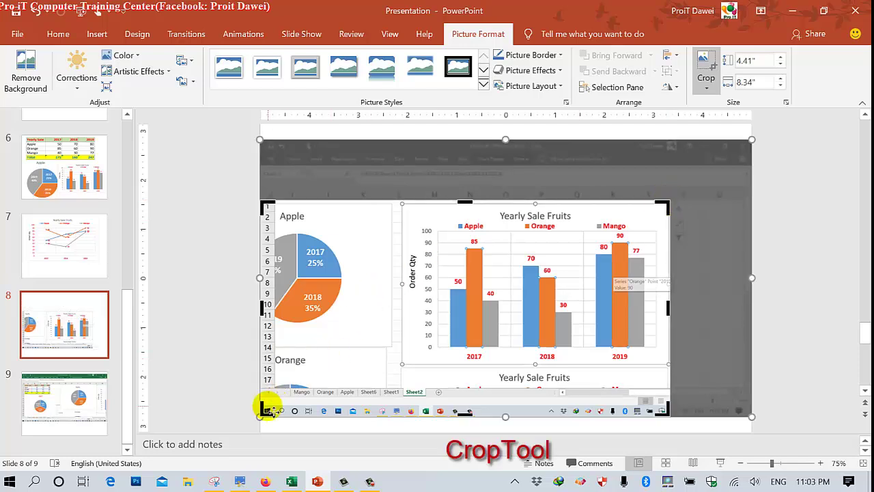
pyautogui.click(265, 410)
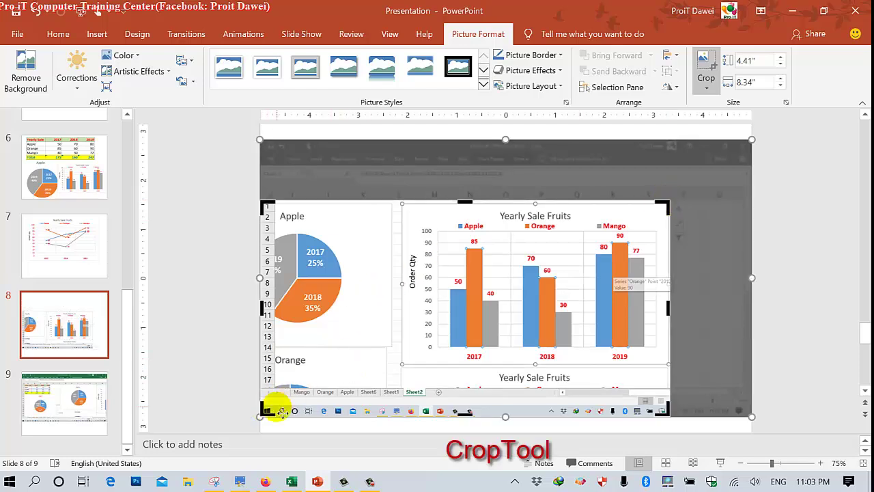
pyautogui.moveTo(266, 411); pyautogui.dragTo(404, 368)
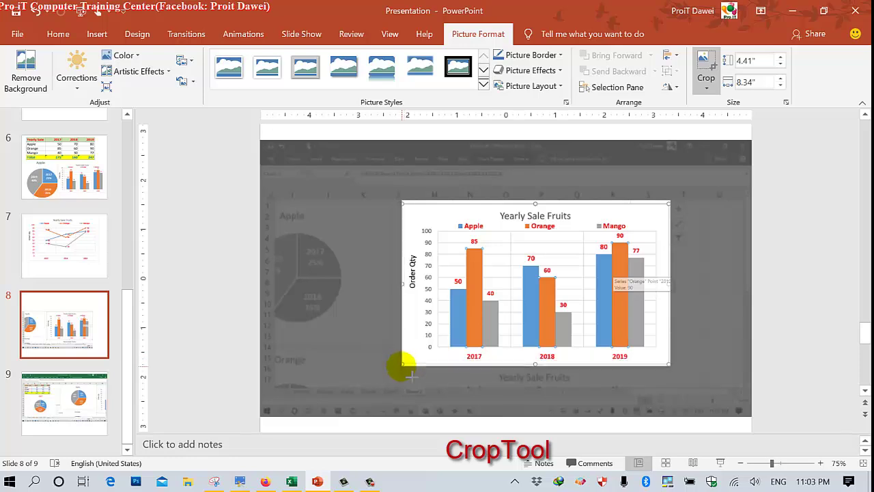
pyautogui.click(710, 63)
# Move the cropped chart to the slide's top-left and enlarge it across the slide
pyautogui.moveTo(560, 275); pyautogui.dragTo(426, 202)
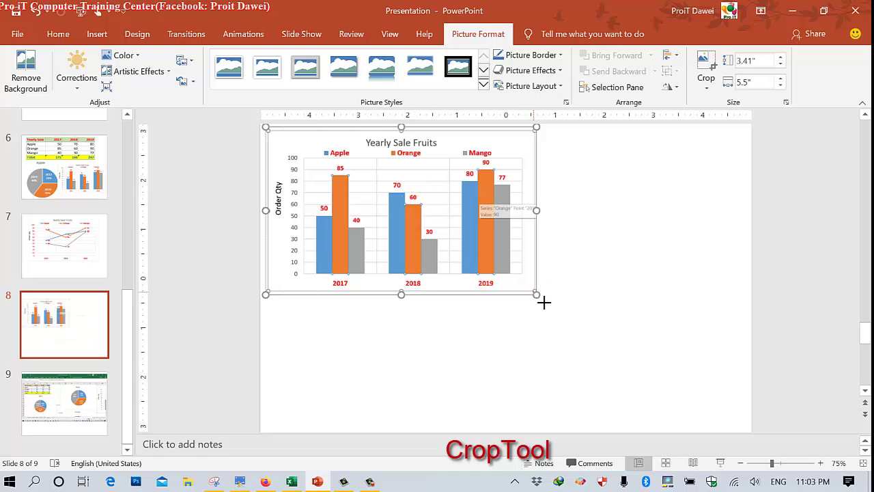
pyautogui.moveTo(537, 296); pyautogui.dragTo(667, 312)
pyautogui.moveTo(538, 295); pyautogui.dragTo(602, 315)
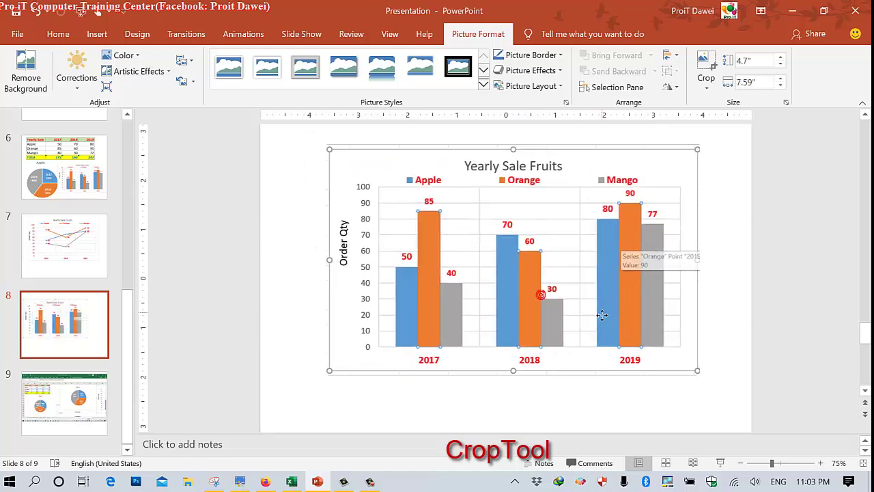
# Trim a thin strip off the left of slide 9's screenshot and shift it slightly lower
pyautogui.click(81, 399)
pyautogui.click(608, 188)
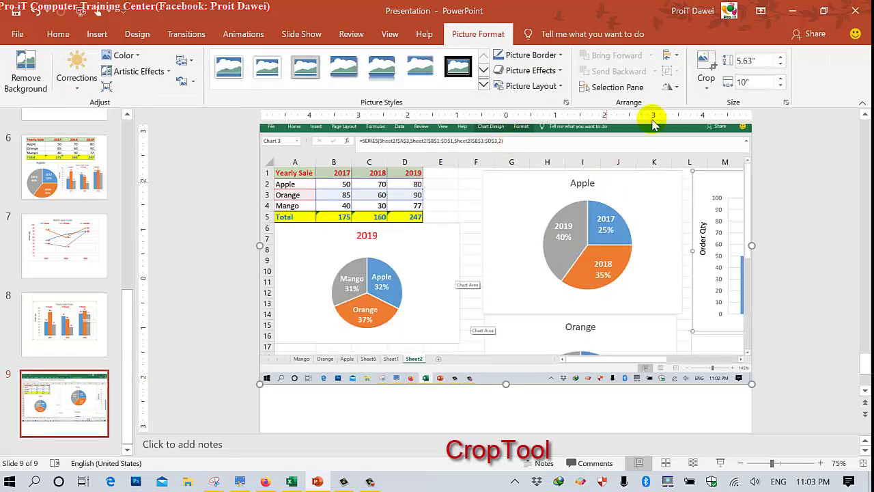
pyautogui.click(703, 72)
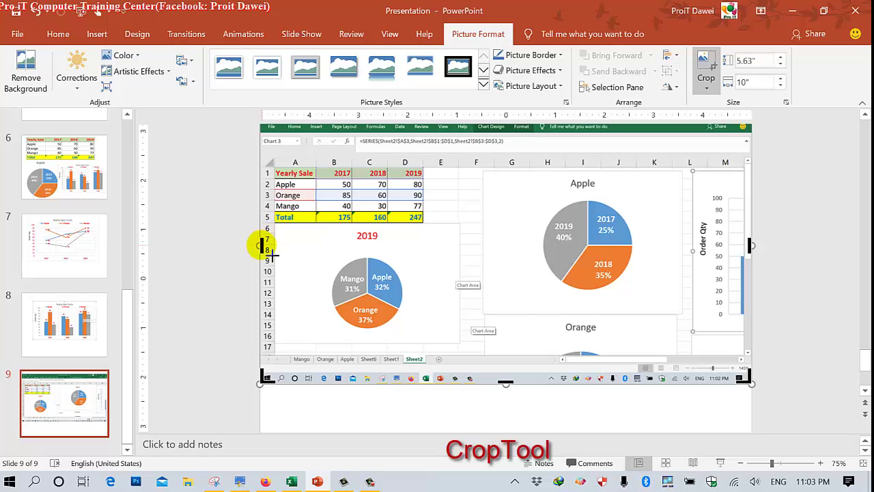
pyautogui.moveTo(263, 247); pyautogui.dragTo(275, 247)
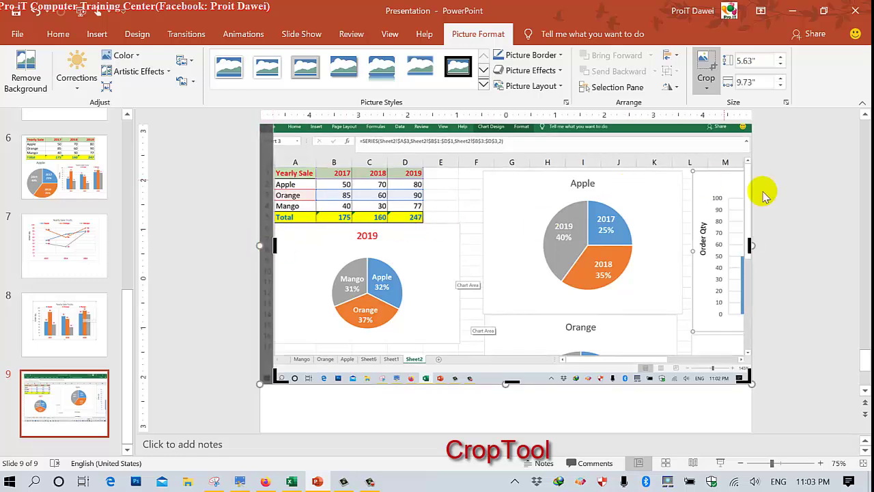
pyautogui.scroll(3, 696, 229)
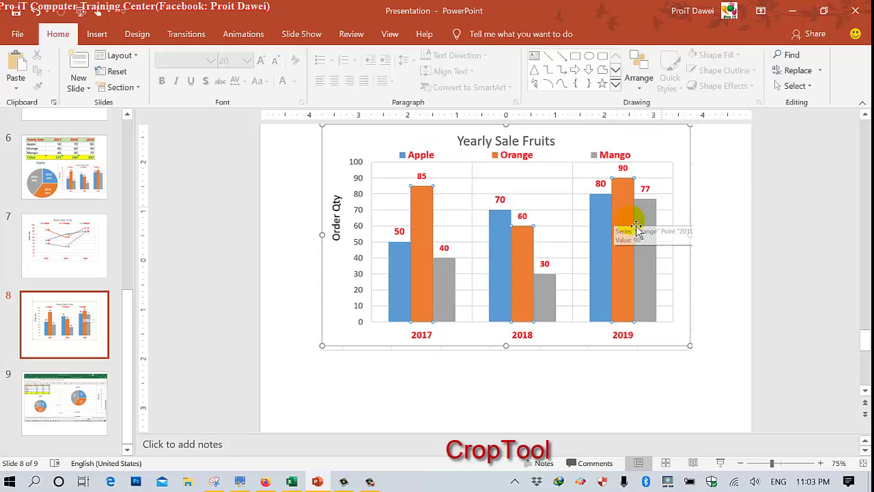
pyautogui.click(78, 396)
pyautogui.click(76, 392)
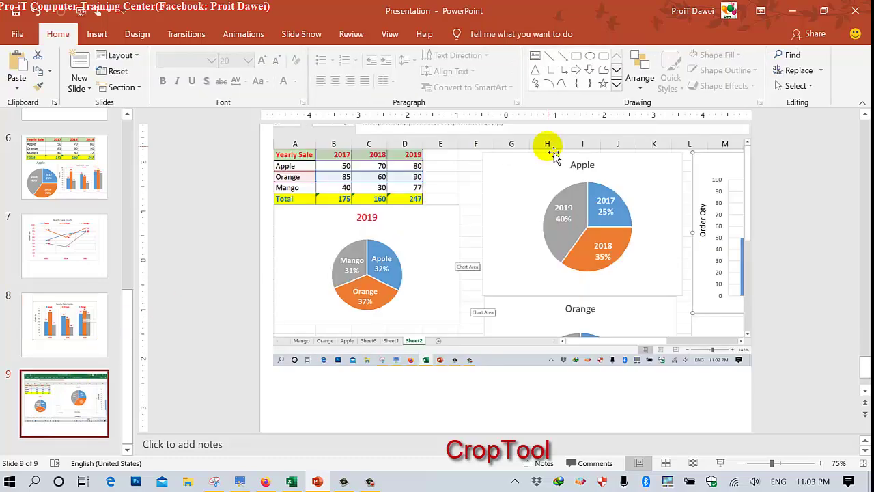
pyautogui.click(542, 195)
pyautogui.moveTo(507, 203); pyautogui.dragTo(502, 234)
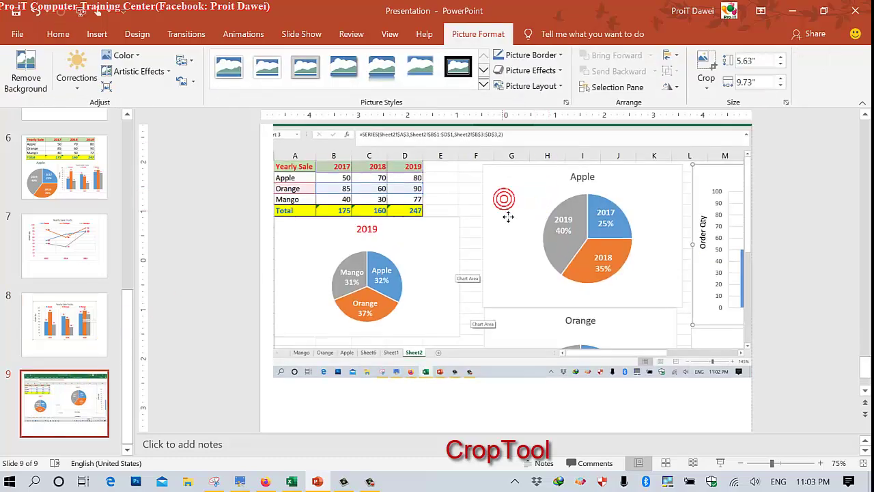
pyautogui.moveTo(488, 196); pyautogui.dragTo(492, 211)
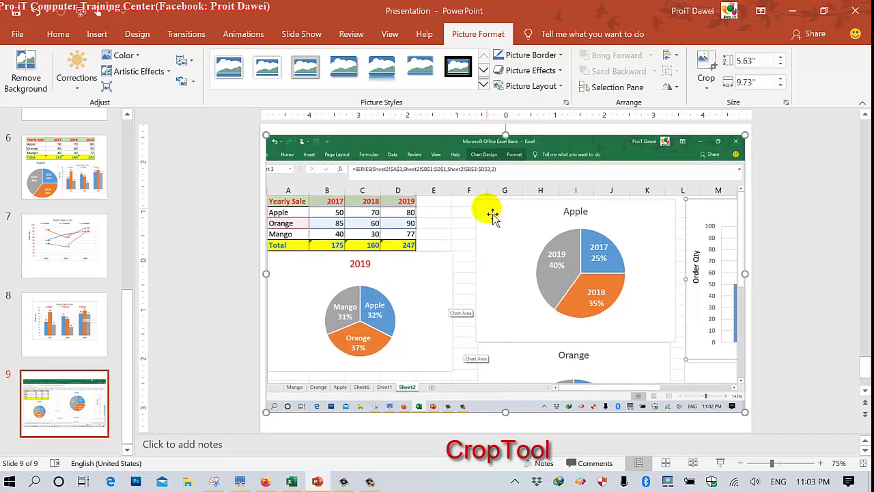
# Crop the picture to the Yearly Sale table and 2019 pie, removing sheet tabs and taskbar
pyautogui.click(706, 82)
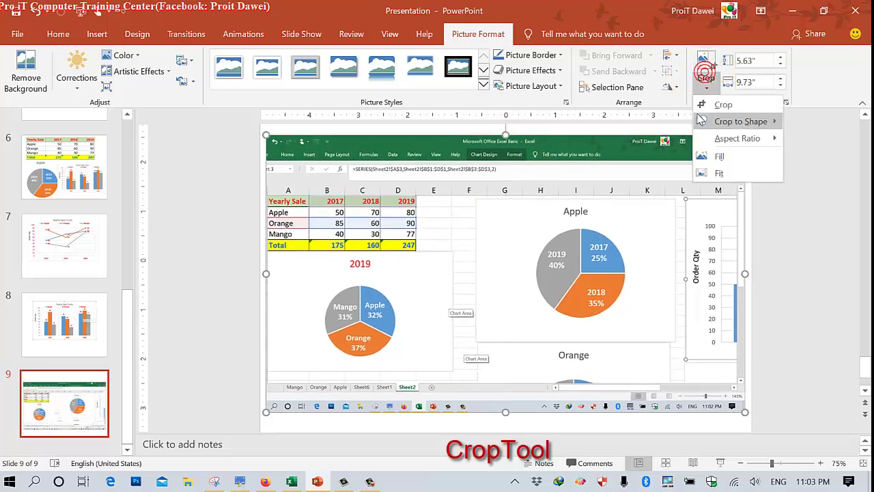
pyautogui.click(700, 118)
pyautogui.click(703, 106)
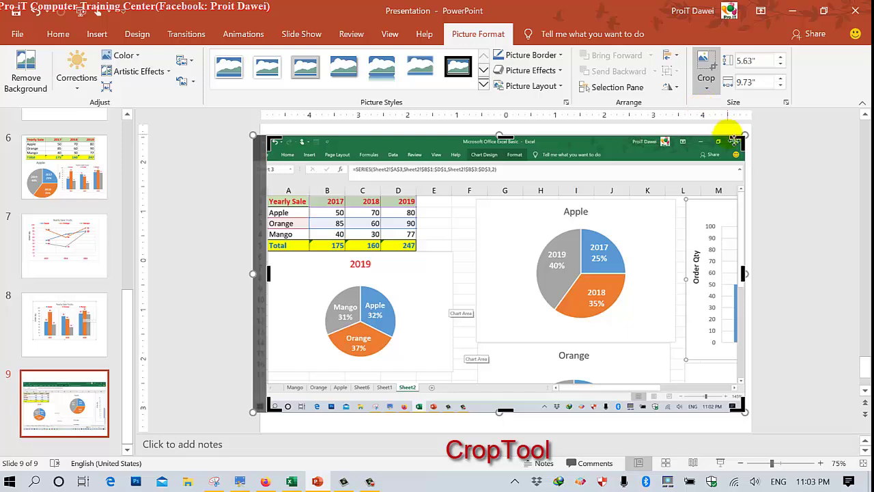
pyautogui.moveTo(743, 136)
pyautogui.mouseDown()
pyautogui.moveTo(680, 197)
pyautogui.moveTo(447, 195)
pyautogui.mouseUp()
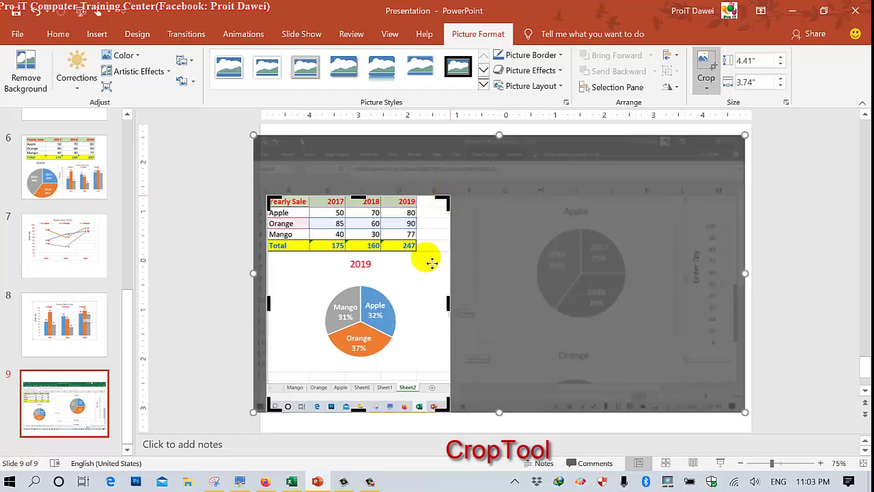
pyautogui.moveTo(358, 408)
pyautogui.mouseDown()
pyautogui.moveTo(358, 374)
pyautogui.moveTo(185, 293)
pyautogui.moveTo(335, 316)
pyautogui.mouseUp()
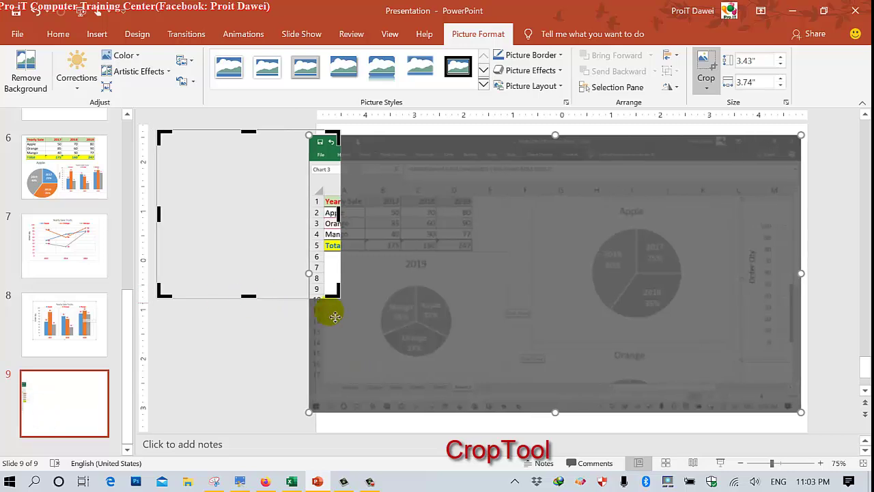
pyautogui.moveTo(311, 231)
pyautogui.mouseDown()
pyautogui.moveTo(253, 174)
pyautogui.moveTo(407, 186)
pyautogui.moveTo(396, 179)
pyautogui.mouseUp()
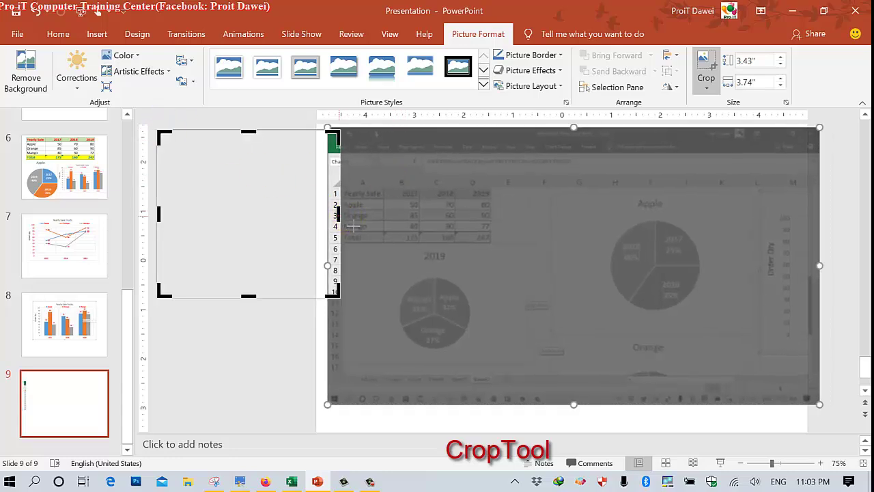
pyautogui.moveTo(338, 213); pyautogui.dragTo(548, 283)
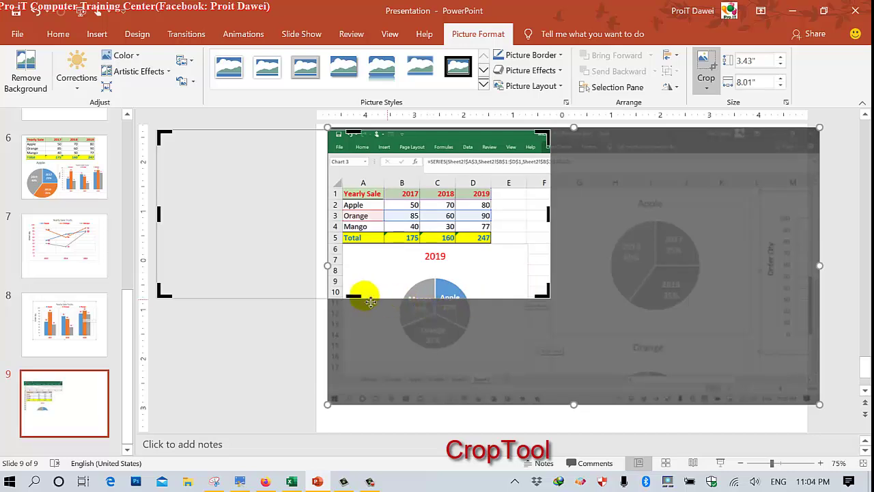
pyautogui.moveTo(353, 294); pyautogui.dragTo(359, 355)
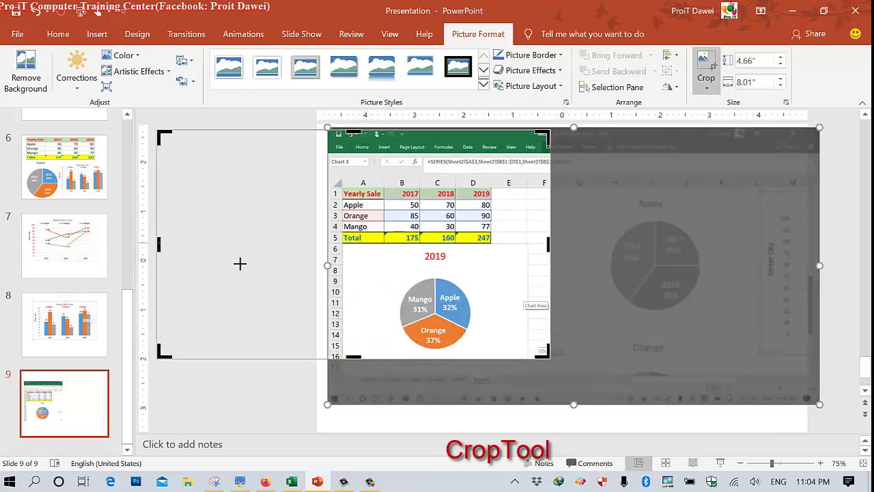
pyautogui.moveTo(239, 264)
pyautogui.mouseDown()
pyautogui.moveTo(351, 267)
pyautogui.moveTo(308, 267)
pyautogui.moveTo(288, 213)
pyautogui.mouseUp()
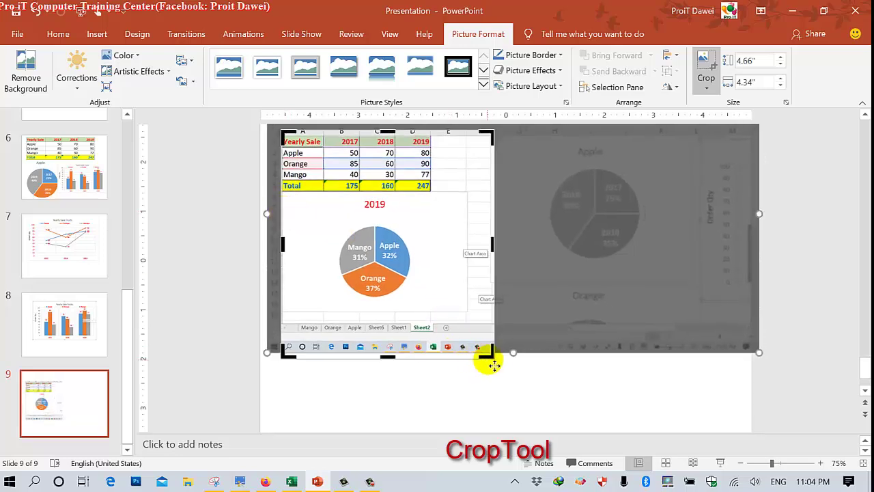
pyautogui.moveTo(493, 355); pyautogui.dragTo(466, 316)
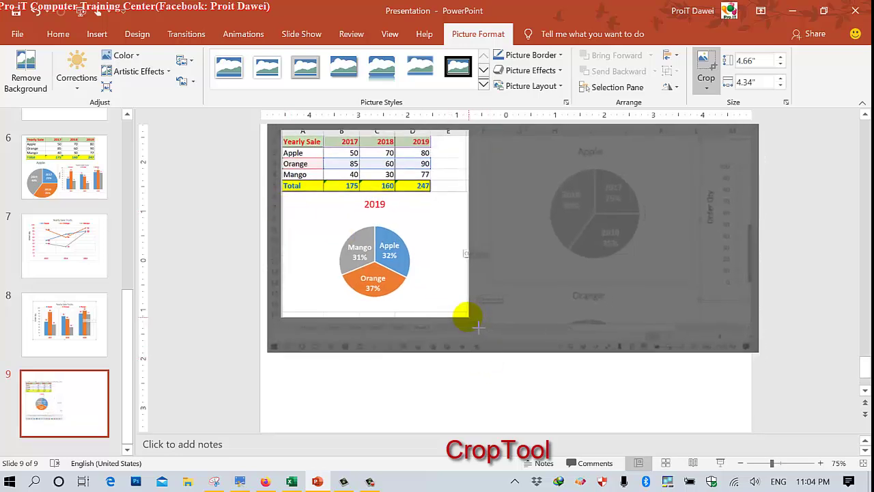
pyautogui.click(445, 396)
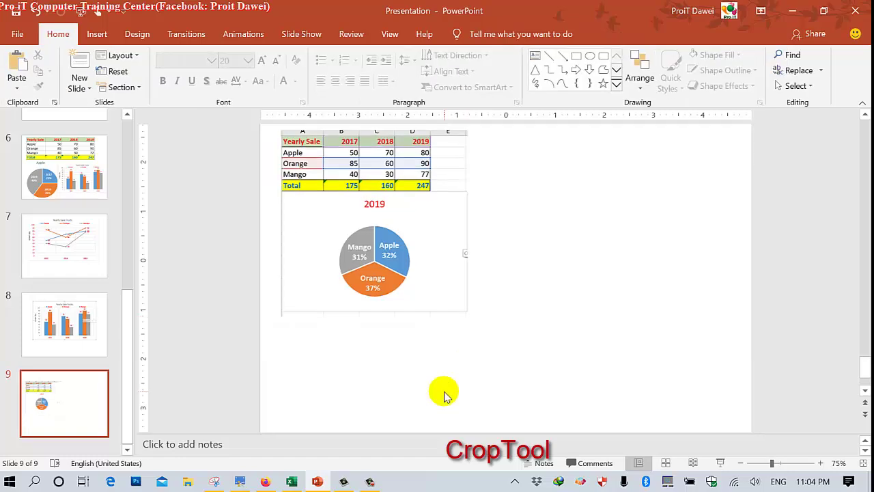
# Enlarge the cropped picture to 5.5 inches and move it right and up
pyautogui.click(410, 256)
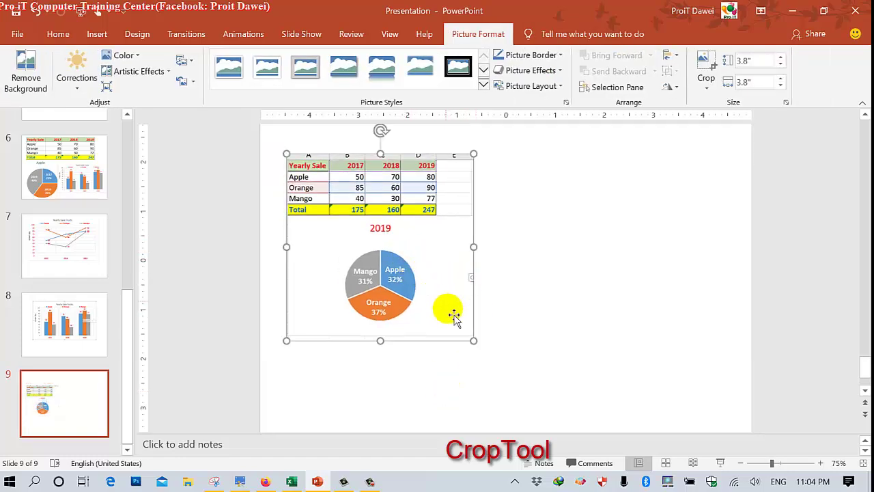
pyautogui.moveTo(473, 340); pyautogui.dragTo(557, 419)
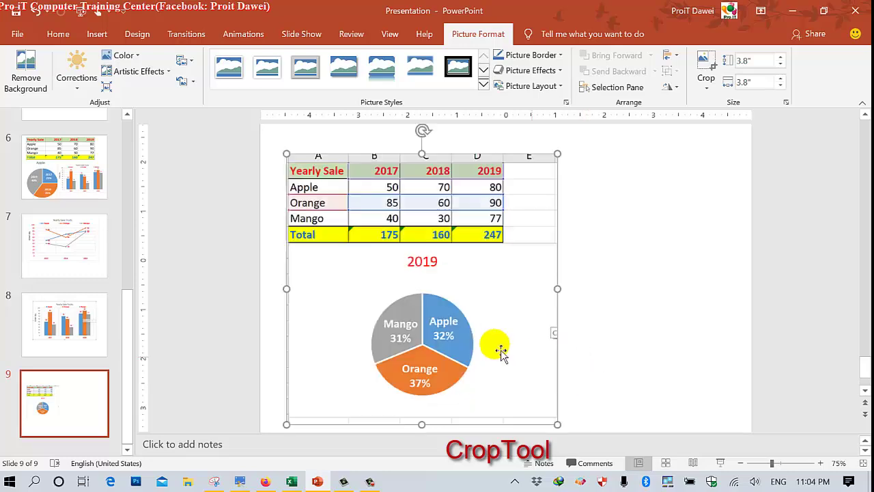
pyautogui.moveTo(457, 334); pyautogui.dragTo(516, 328)
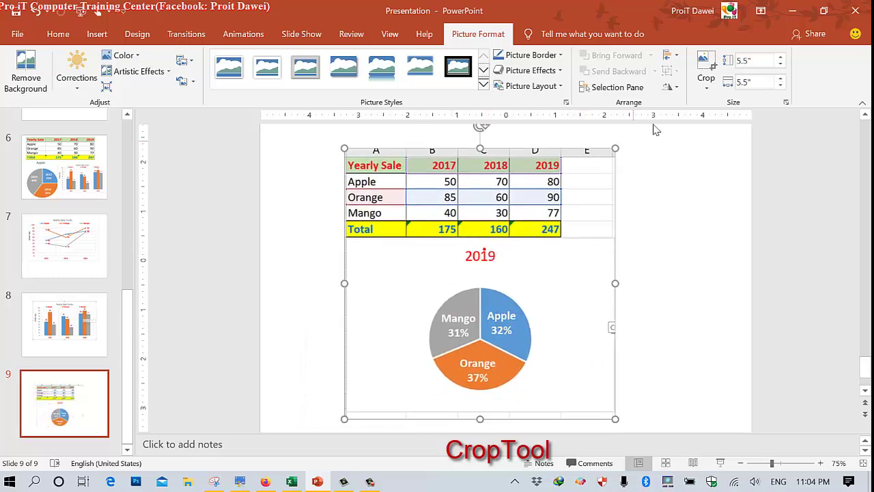
# Crop off the column-letter header row, empty space below the pie and the right margin
pyautogui.click(698, 65)
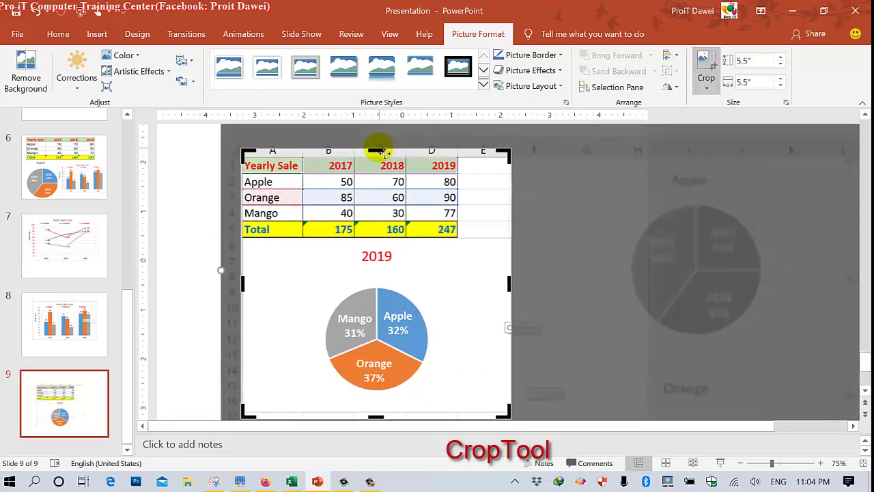
pyautogui.moveTo(386, 151); pyautogui.dragTo(394, 168)
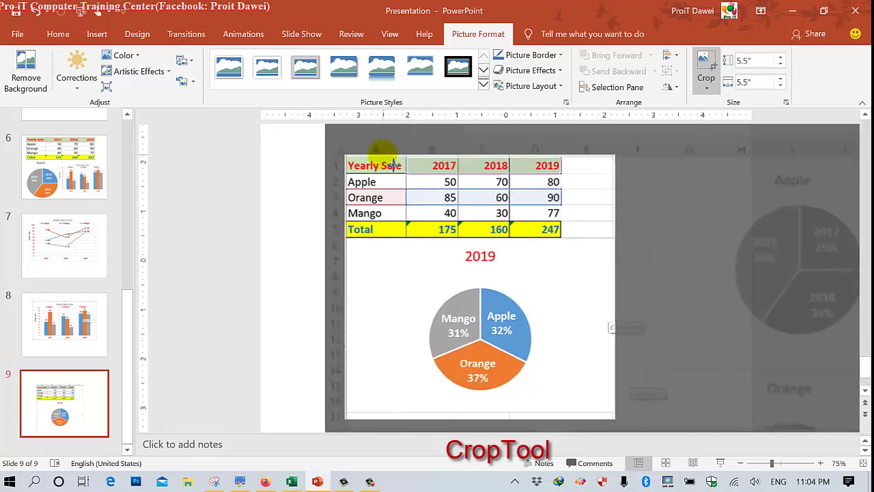
pyautogui.click(393, 327)
pyautogui.moveTo(375, 416); pyautogui.dragTo(373, 402)
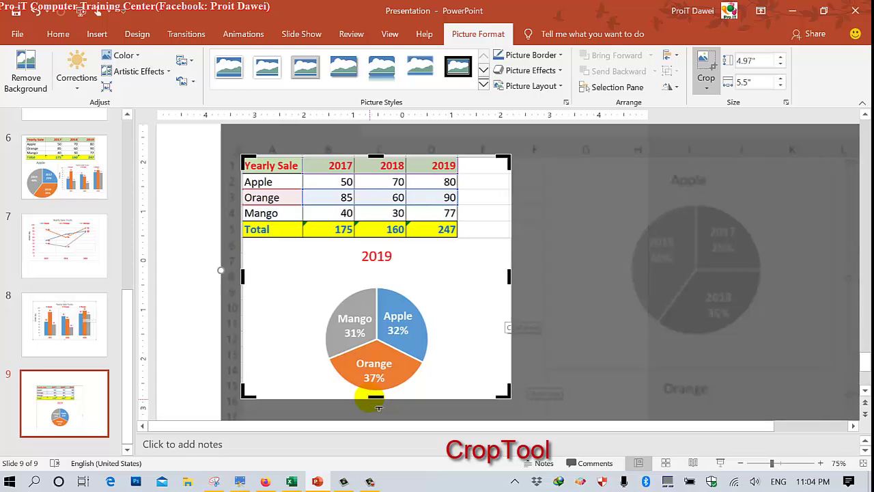
pyautogui.moveTo(517, 284)
pyautogui.mouseDown()
pyautogui.moveTo(570, 271)
pyautogui.moveTo(566, 264)
pyautogui.mouseUp()
pyautogui.click(266, 229)
pyautogui.click(486, 188)
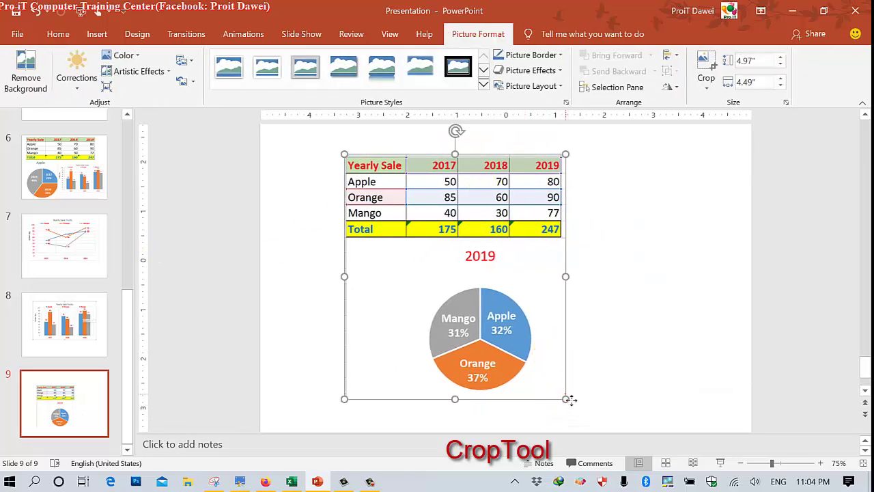
pyautogui.moveTo(570, 400); pyautogui.dragTo(559, 400)
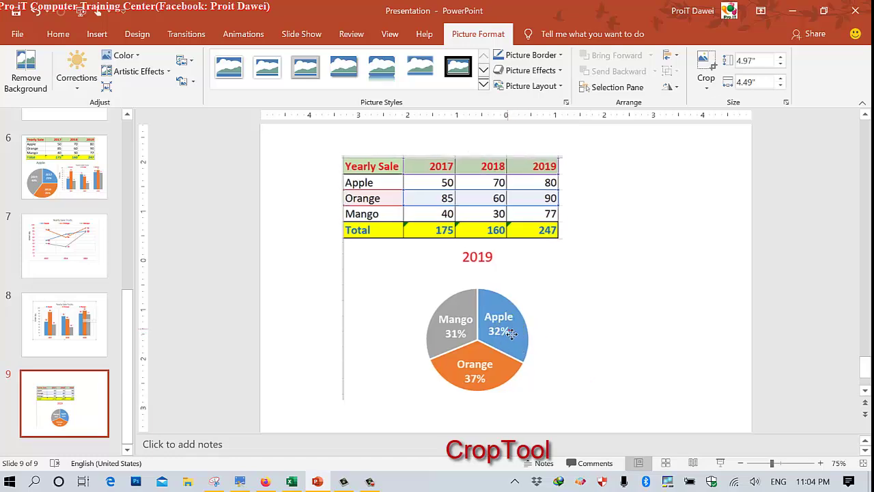
# Insert a Blank layout slide after slide 8 and arrange the slide order
pyautogui.click(84, 335)
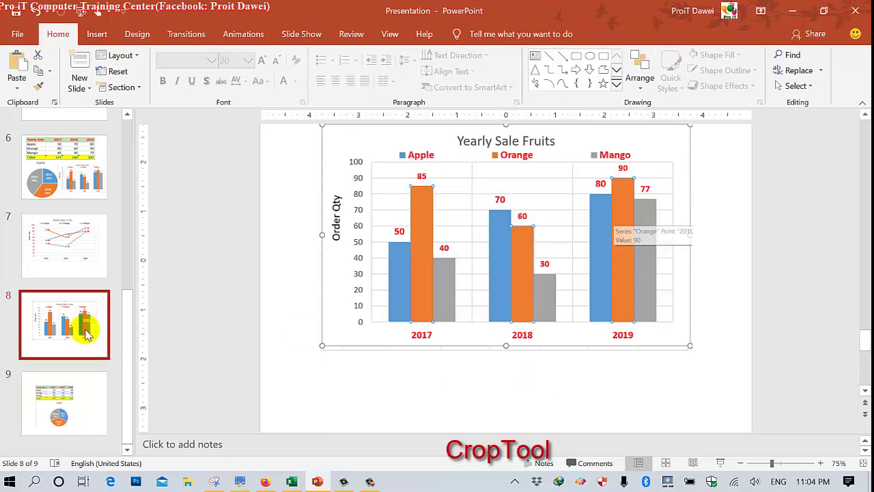
pyautogui.click(59, 400)
pyautogui.click(69, 342)
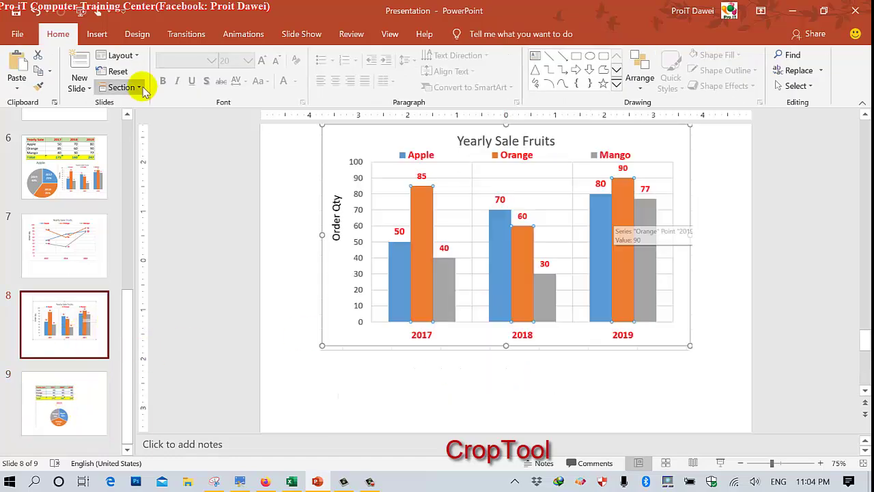
pyautogui.click(79, 96)
pyautogui.click(100, 326)
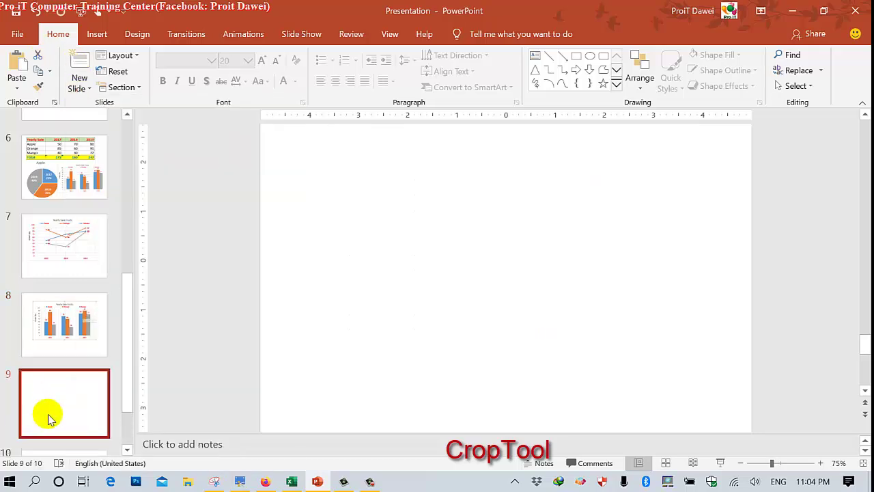
pyautogui.moveTo(57, 402); pyautogui.dragTo(73, 333)
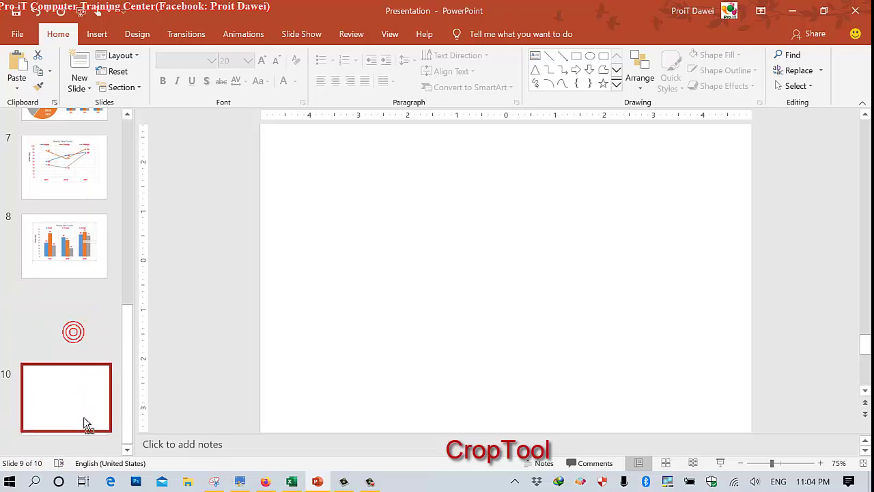
pyautogui.click(75, 422)
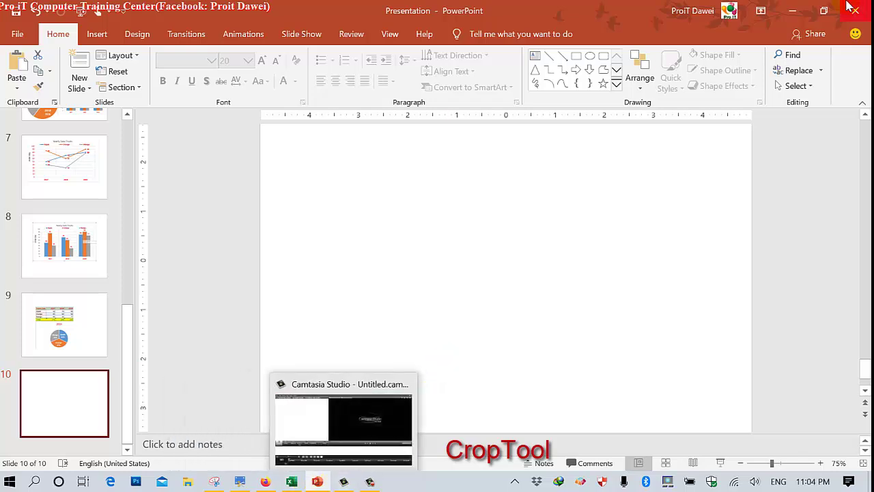
# Minimize PowerPoint, the screenshot editor and Excel, then open Local Disk (D:) from This PC
pyautogui.click(790, 15)
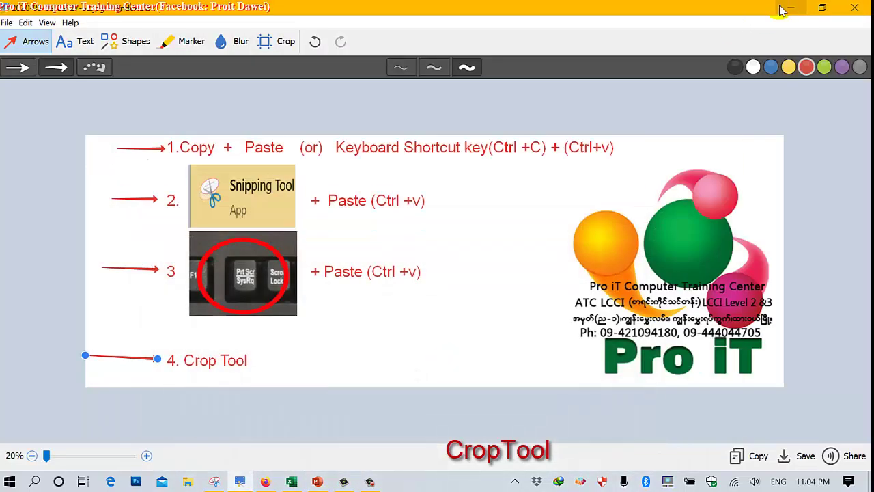
pyautogui.click(782, 8)
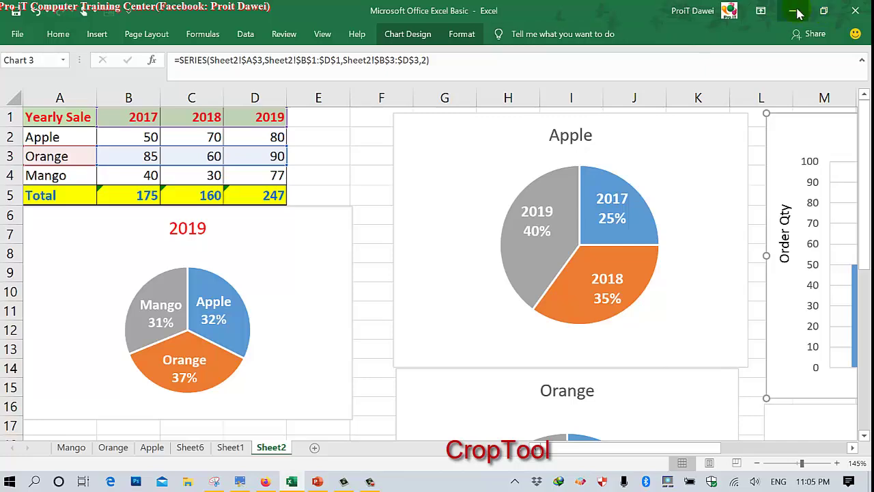
pyautogui.click(795, 10)
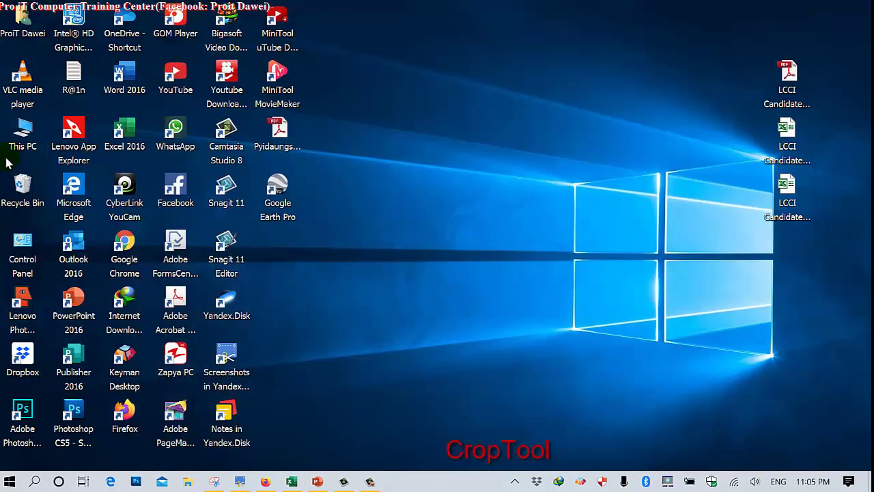
pyautogui.doubleClick(24, 136)
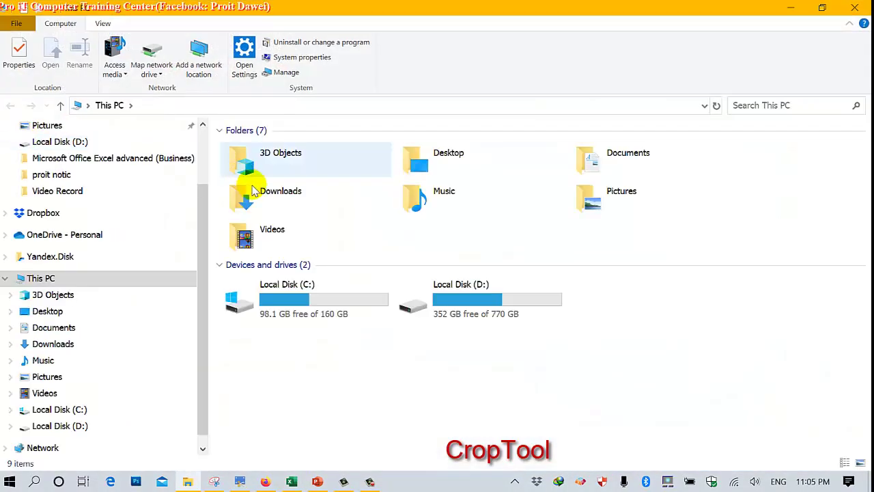
pyautogui.click(449, 297)
pyautogui.doubleClick(449, 297)
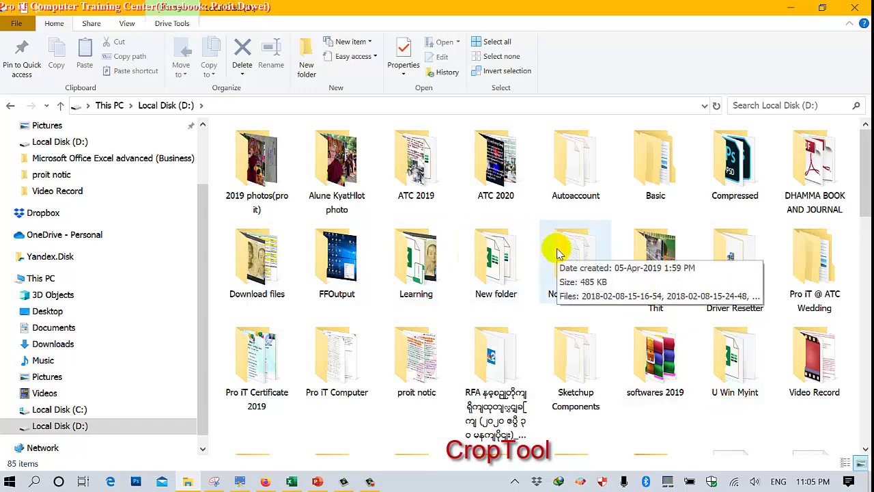
# Copy images ( 3_2 ), ( 36_24 ) 3 Copy and ( 48_24 ) from the proit notic folder
pyautogui.doubleClick(414, 353)
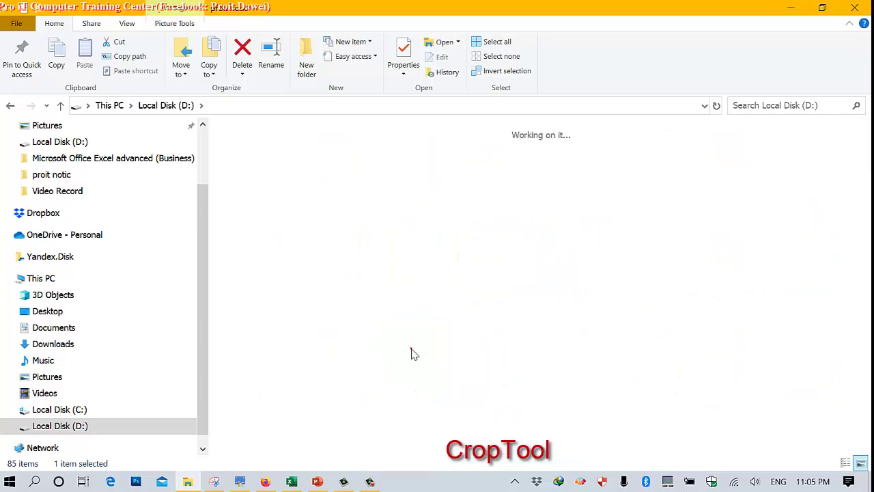
pyautogui.click(246, 164)
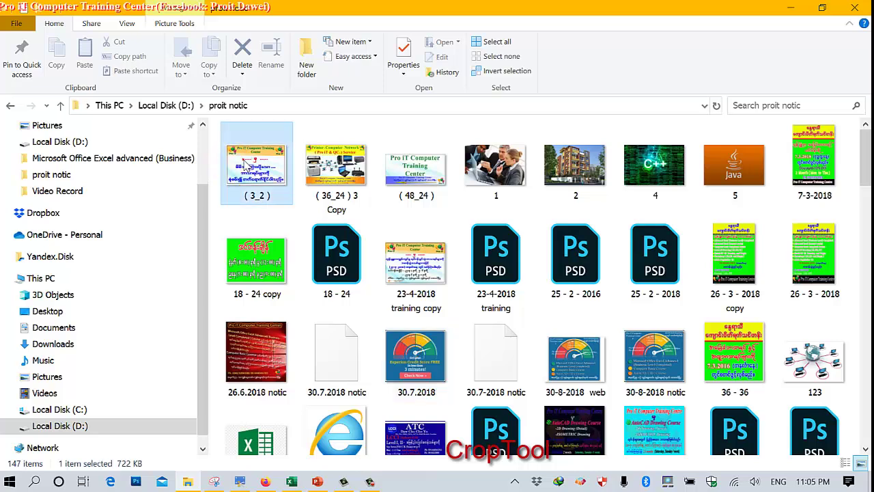
pyautogui.moveTo(336, 168)
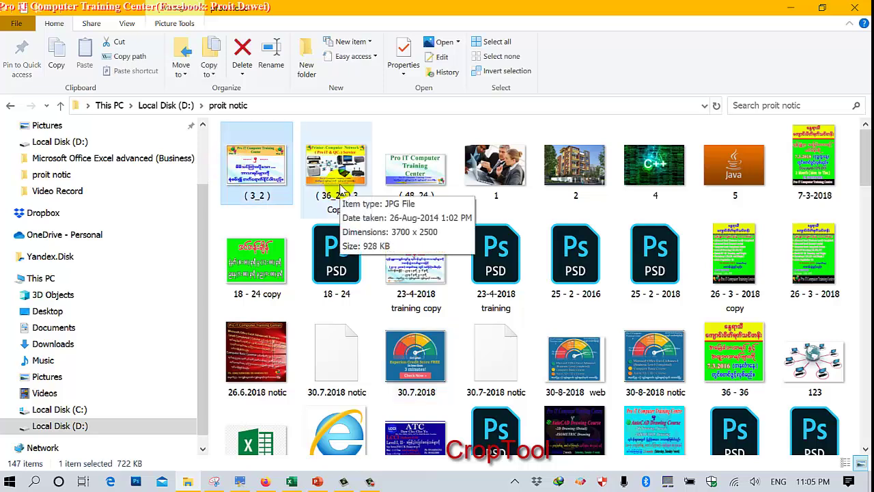
pyautogui.keyDown('ctrl'); pyautogui.click(342, 190); pyautogui.keyUp('ctrl')
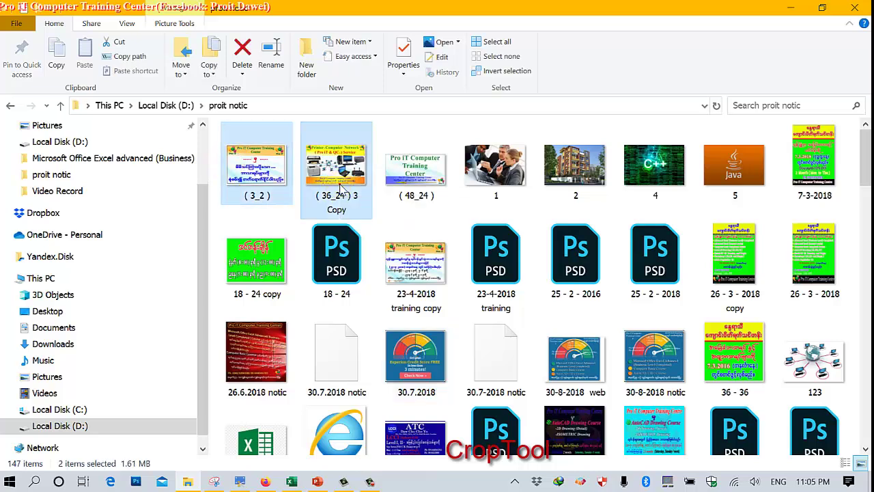
pyautogui.keyDown('shift'); pyautogui.click(276, 266); pyautogui.keyUp('shift')
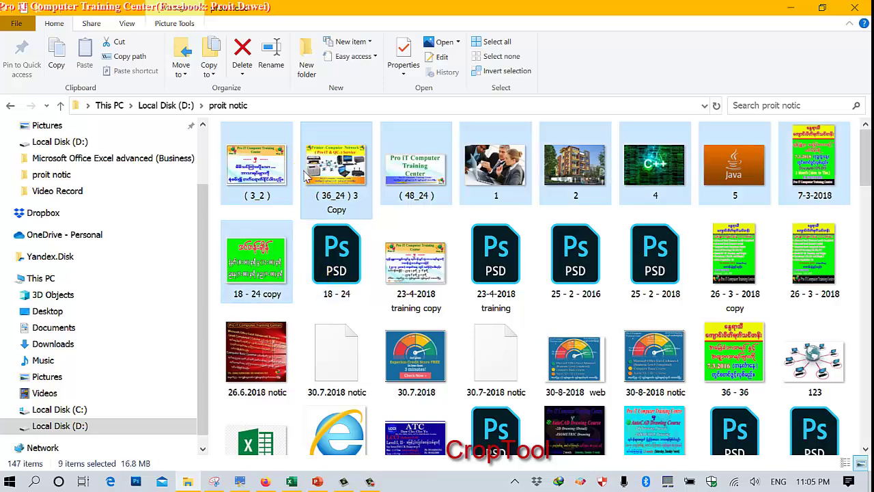
pyautogui.click(305, 176)
pyautogui.click(268, 173)
pyautogui.keyDown('ctrl'); pyautogui.click(329, 167); pyautogui.keyUp('ctrl')
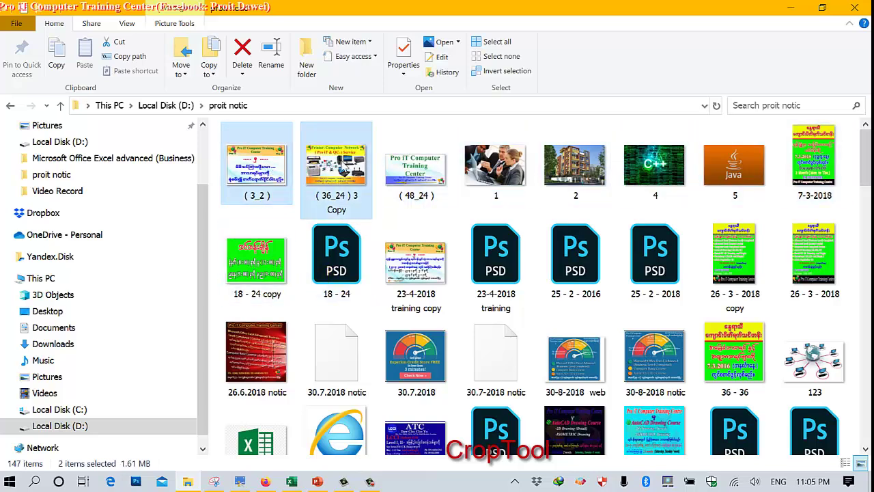
pyautogui.keyDown('ctrl'); pyautogui.click(401, 166); pyautogui.keyUp('ctrl')
pyautogui.rightClick(401, 166)
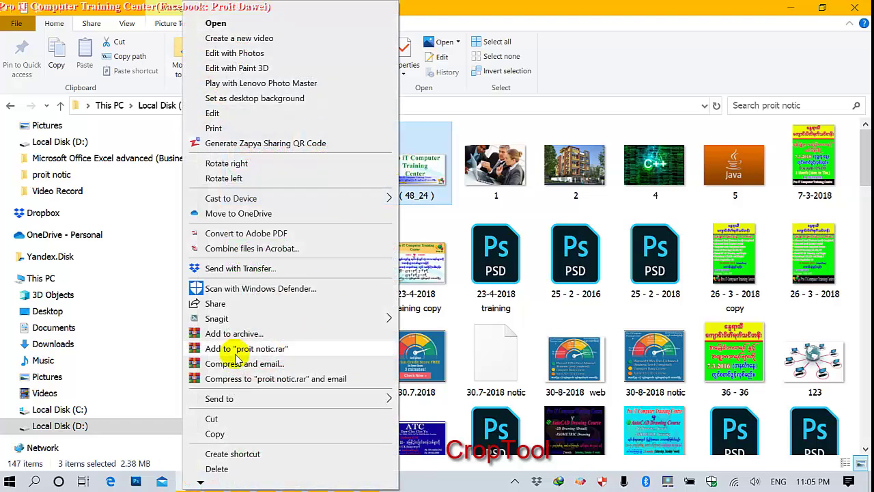
pyautogui.click(218, 436)
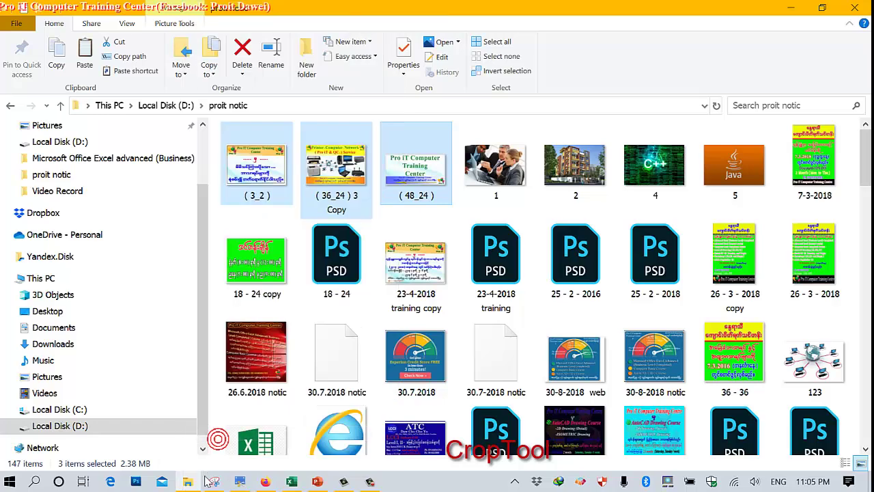
# Paste the copied advertisement images onto blank slide 10
pyautogui.click(316, 483)
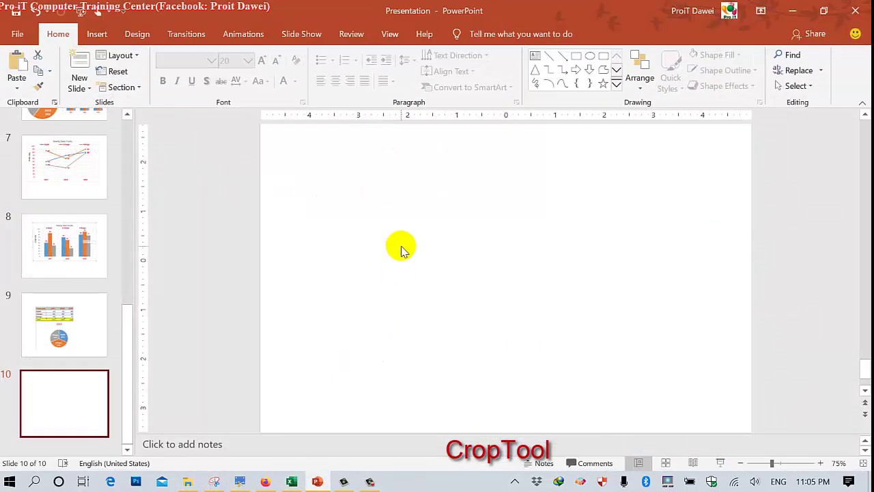
pyautogui.rightClick(403, 249)
pyautogui.click(429, 272)
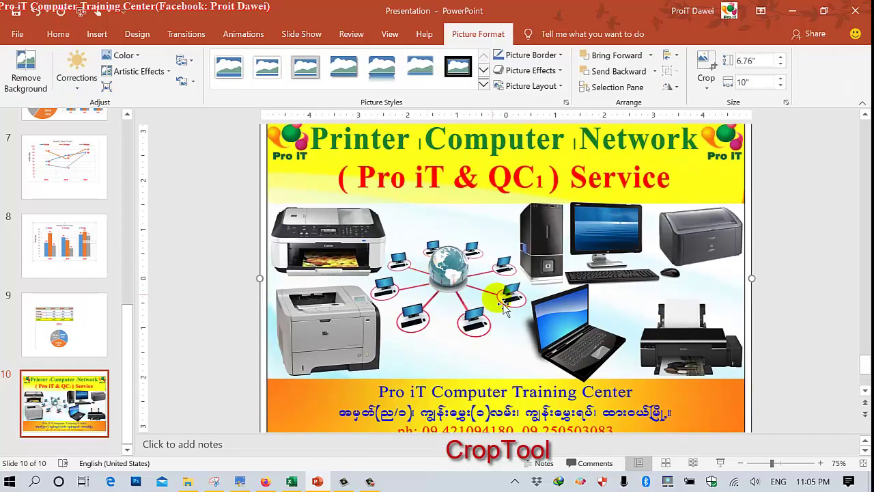
pyautogui.keyDown('ctrl'); pyautogui.scroll(-1, 506, 309); pyautogui.keyUp('ctrl')
pyautogui.keyDown('ctrl'); pyautogui.scroll(-4, 505, 309); pyautogui.keyUp('ctrl')
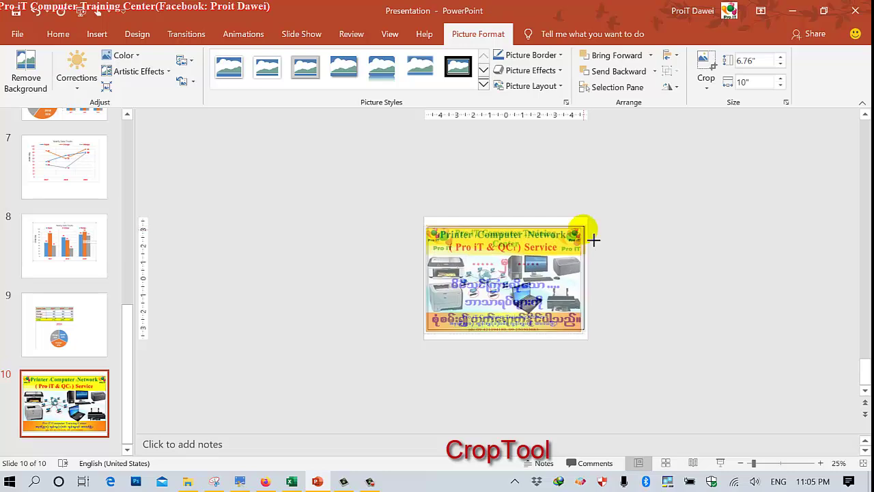
# Shrink the printer network and large-text training pictures, deleting the training flyer behind them
pyautogui.moveTo(588, 224)
pyautogui.mouseDown()
pyautogui.moveTo(585, 251)
pyautogui.moveTo(505, 278)
pyautogui.mouseUp()
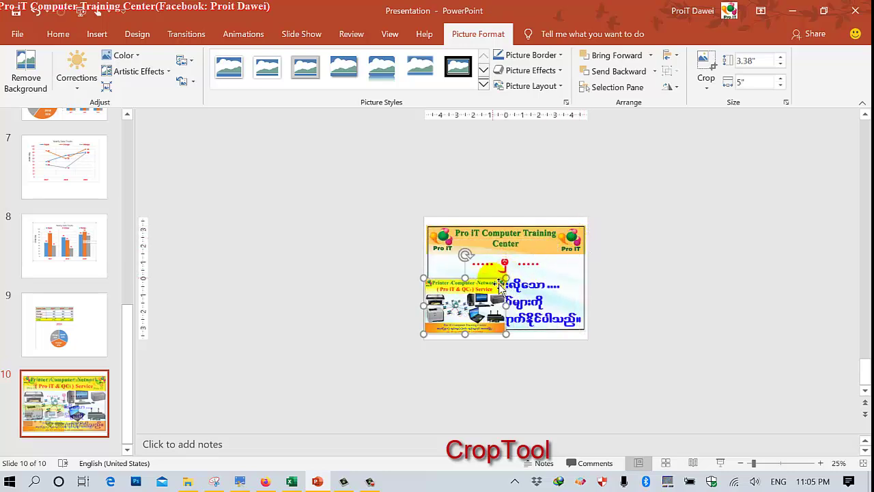
pyautogui.click(564, 264)
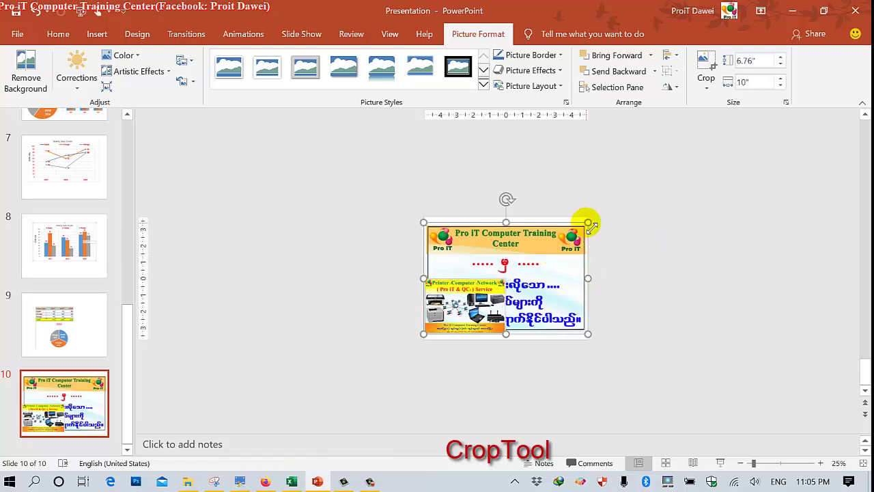
pyautogui.press('Delete')
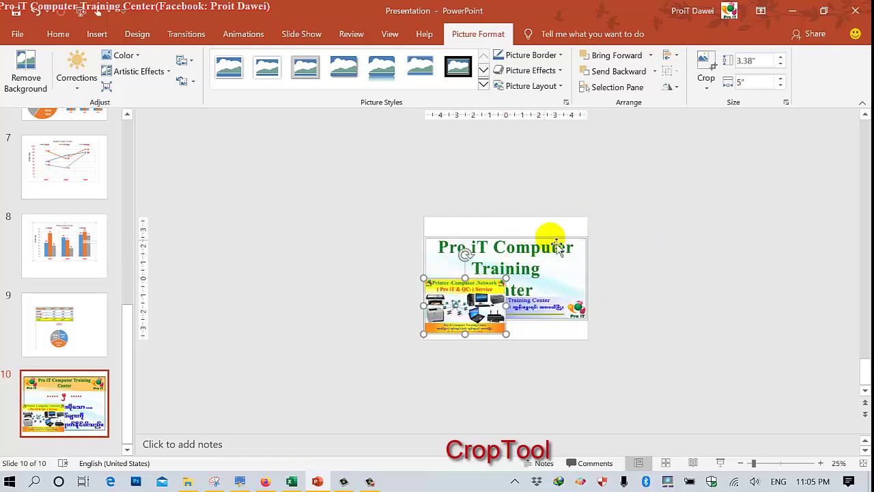
pyautogui.moveTo(570, 244)
pyautogui.mouseDown()
pyautogui.moveTo(519, 297)
pyautogui.moveTo(511, 278)
pyautogui.mouseUp()
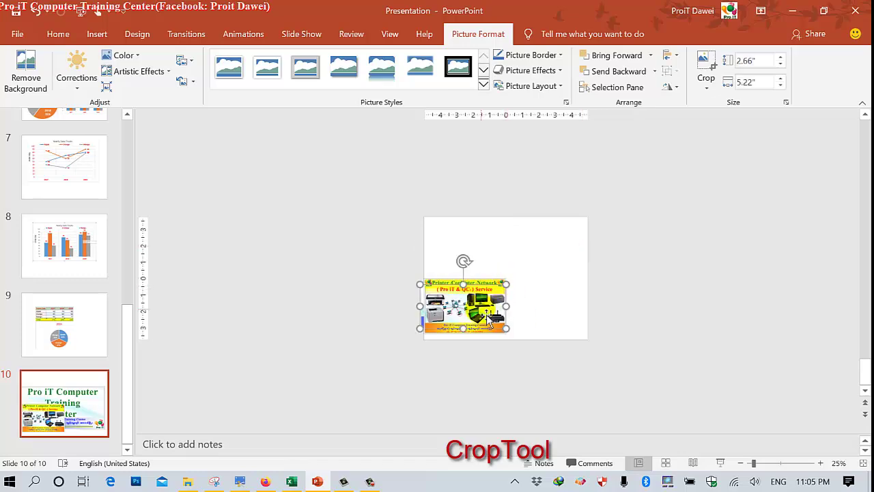
# Move the printer network picture to the top right and the Burmese-text picture to the upper left
pyautogui.moveTo(487, 315); pyautogui.dragTo(570, 256)
pyautogui.scroll(2, 571, 256)
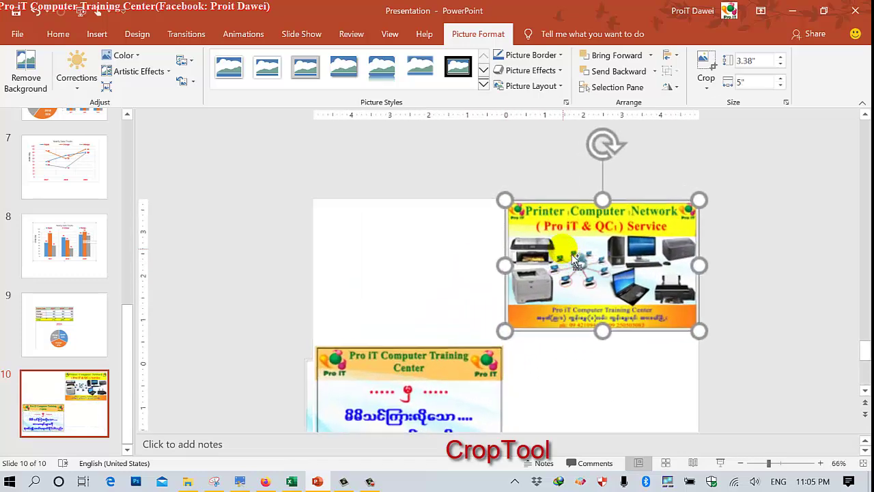
pyautogui.scroll(3, 570, 257)
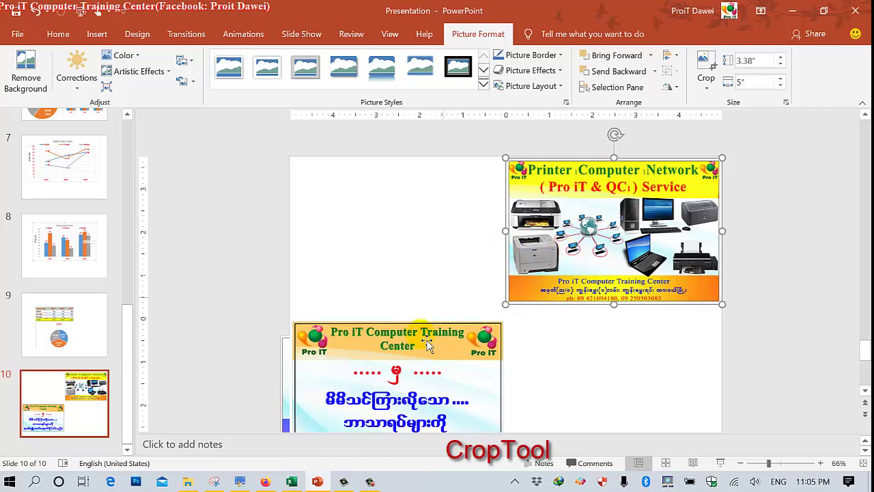
pyautogui.moveTo(426, 345); pyautogui.dragTo(403, 181)
# Tilt the large-text training picture about 20° and the Burmese-text picture about 10° clockwise
pyautogui.moveTo(400, 335)
pyautogui.mouseDown()
pyautogui.moveTo(517, 333)
pyautogui.moveTo(536, 348)
pyautogui.mouseUp()
pyautogui.moveTo(528, 287); pyautogui.dragTo(552, 290)
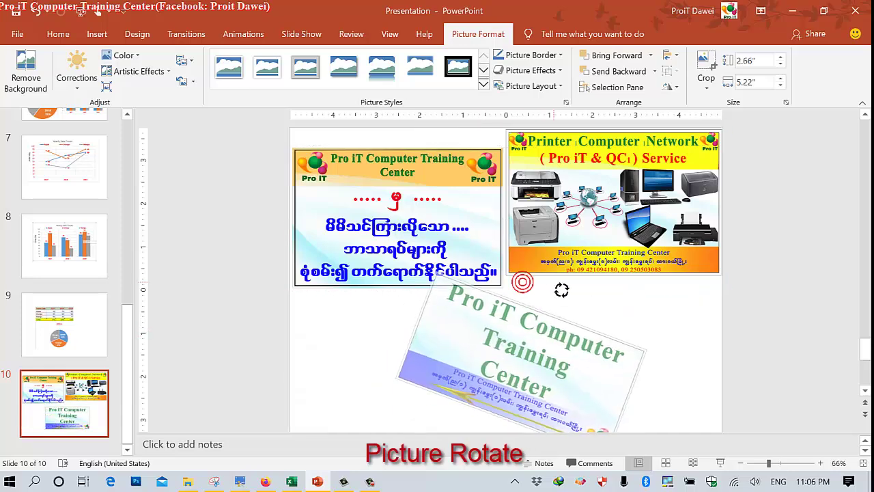
pyautogui.click(441, 274)
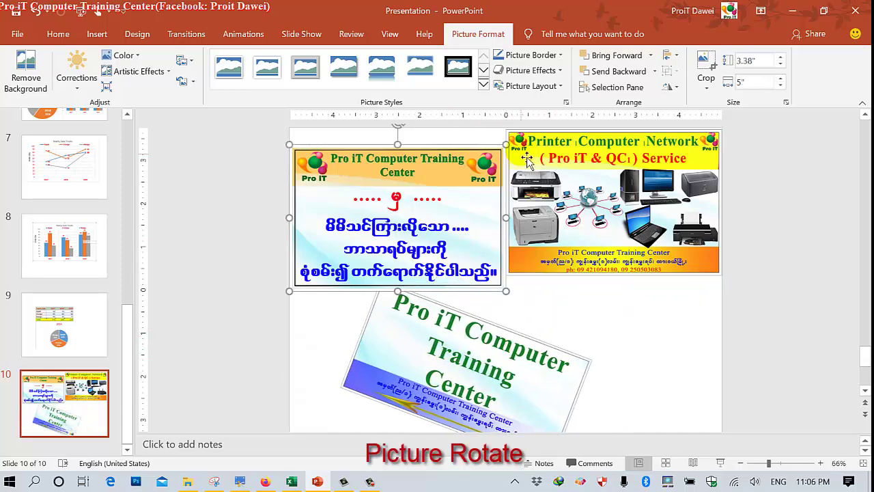
pyautogui.click(404, 214)
pyautogui.scroll(-2, 404, 225)
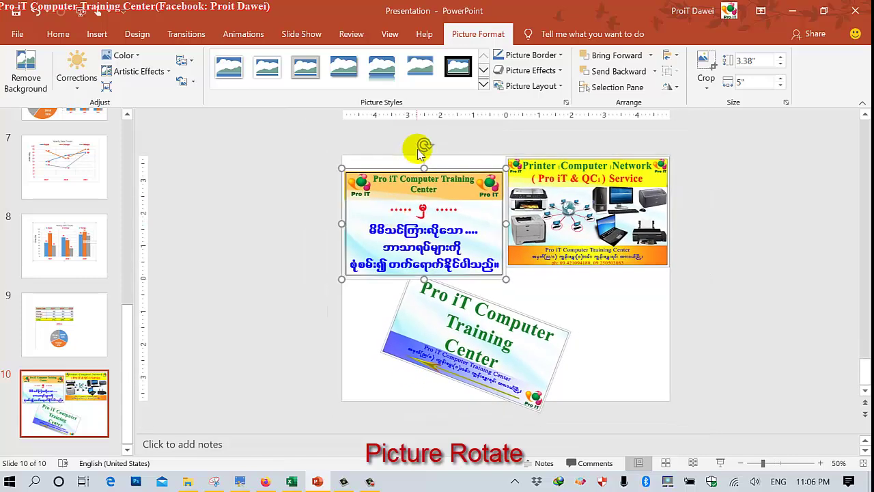
pyautogui.moveTo(432, 151); pyautogui.dragTo(445, 146)
pyautogui.moveTo(445, 209); pyautogui.dragTo(462, 217)
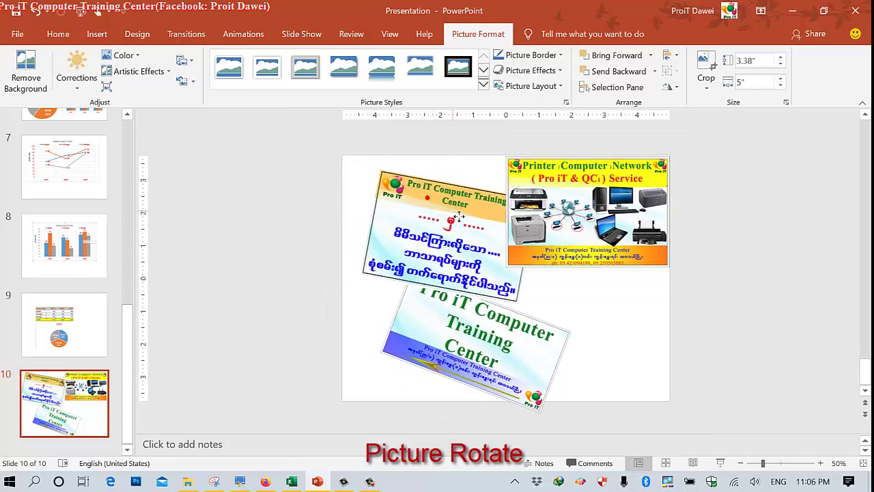
# Rotate the printer network picture counter-clockwise and shift it slightly down
pyautogui.click(568, 186)
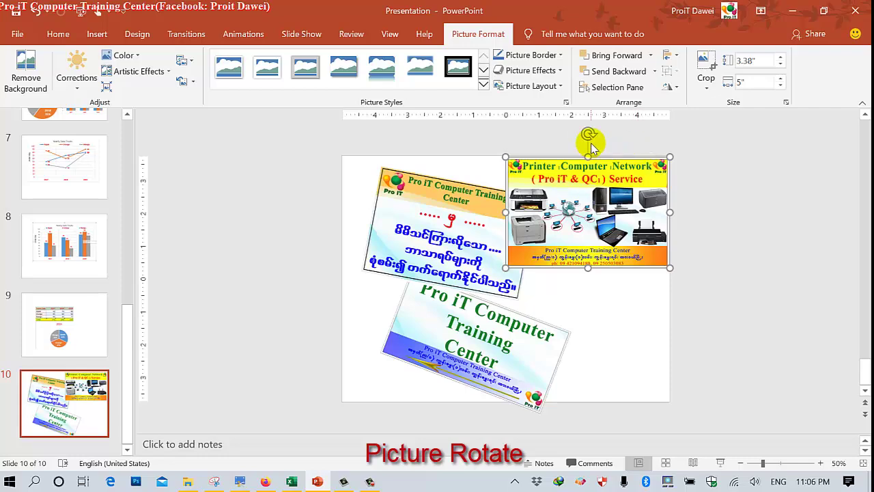
pyautogui.moveTo(592, 138); pyautogui.dragTo(554, 145)
pyautogui.moveTo(574, 225); pyautogui.dragTo(581, 235)
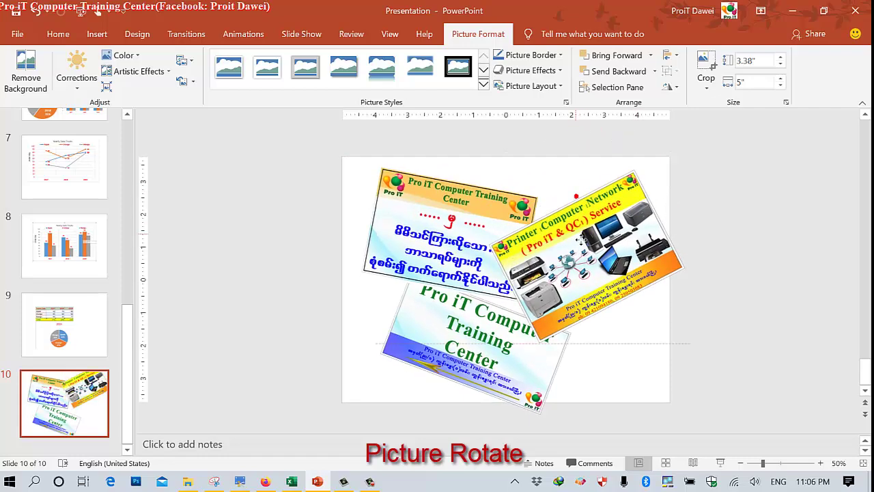
# Nudge the three tilted pictures so they overlap like a scattered stack
pyautogui.moveTo(452, 235); pyautogui.dragTo(447, 227)
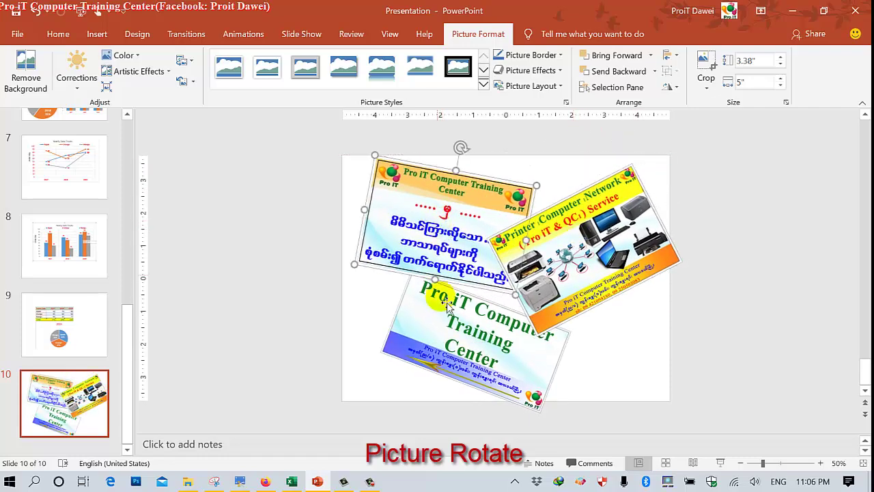
pyautogui.moveTo(441, 307); pyautogui.dragTo(443, 314)
pyautogui.moveTo(549, 287); pyautogui.dragTo(544, 289)
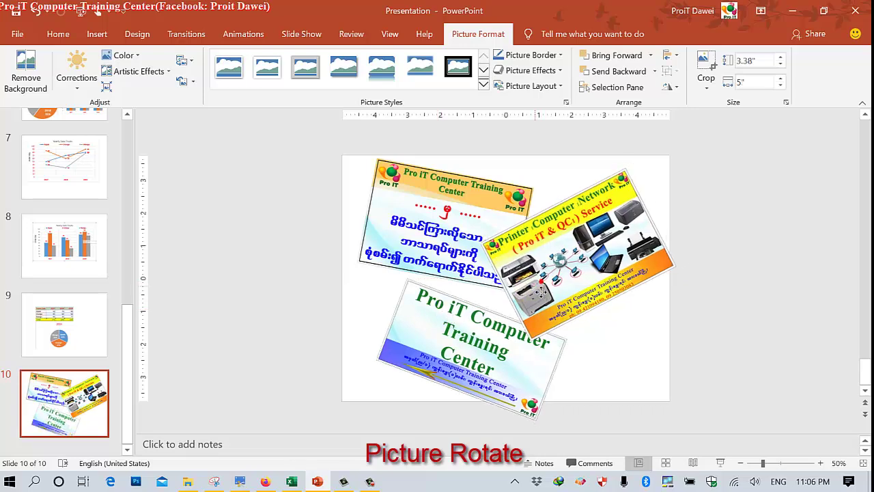
pyautogui.moveTo(450, 285); pyautogui.dragTo(443, 248)
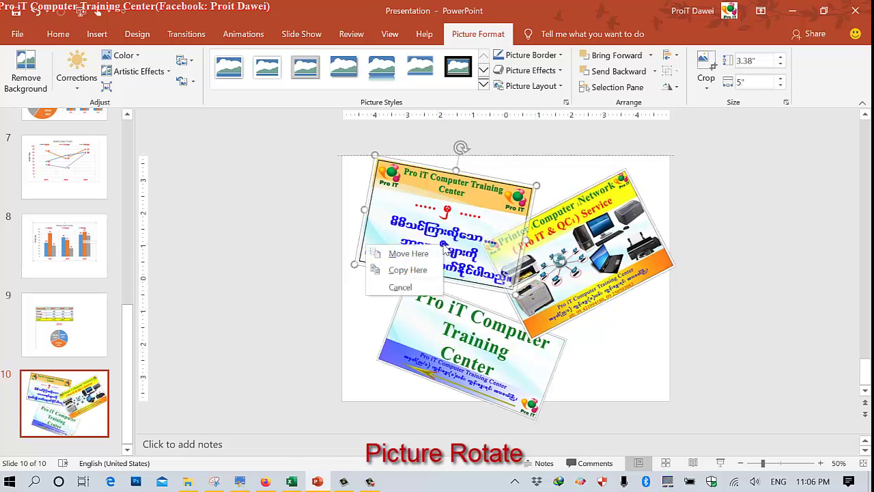
pyautogui.press('Escape')
pyautogui.rightClick(384, 189)
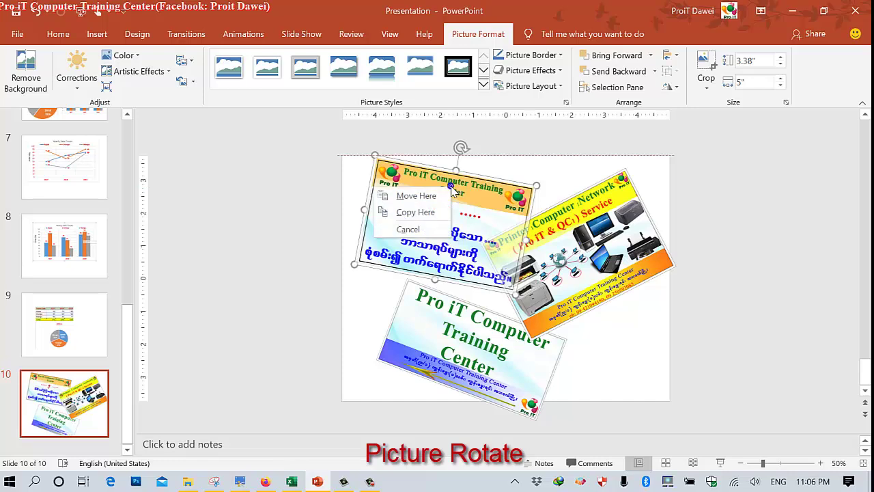
pyautogui.press('Escape')
pyautogui.rightClick(478, 217)
pyautogui.press('Escape')
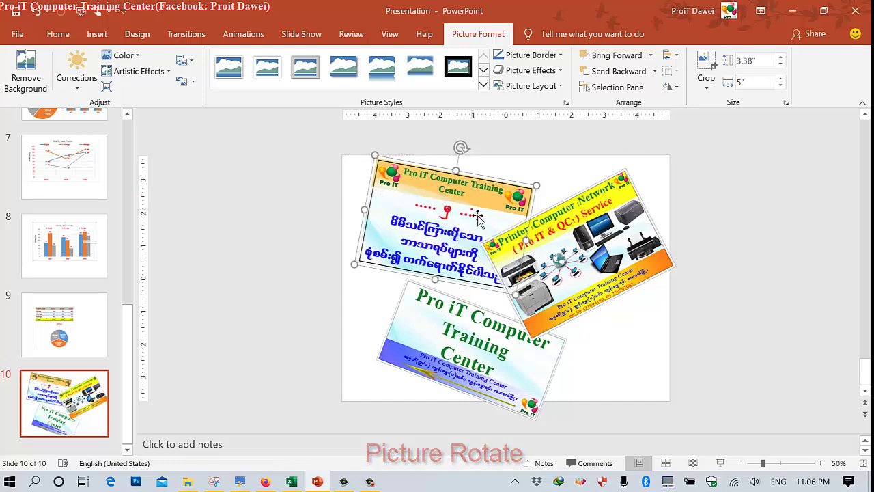
# Bring the Burmese-text picture to front and tuck the lower training picture beneath it
pyautogui.rightClick(478, 217)
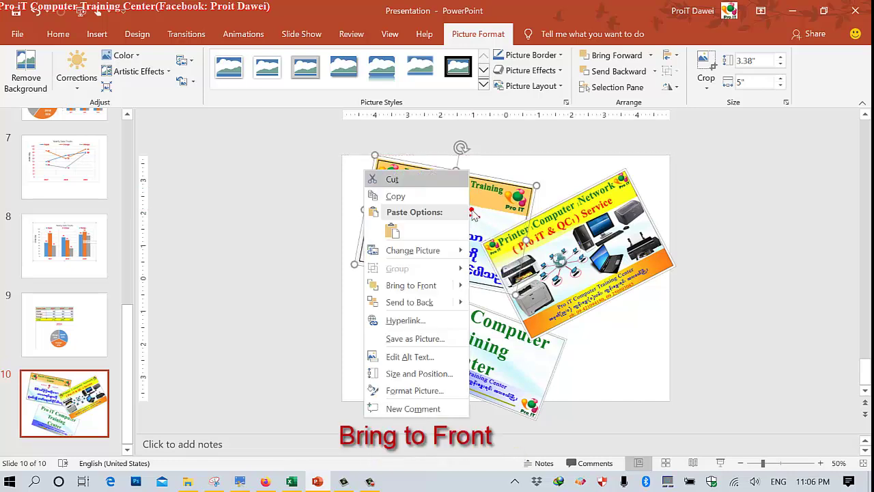
pyautogui.click(412, 285)
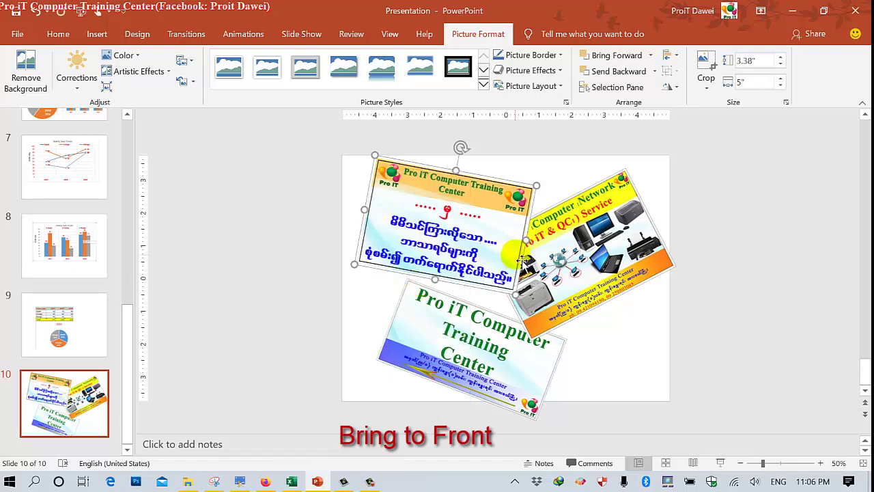
pyautogui.moveTo(464, 321); pyautogui.dragTo(424, 263)
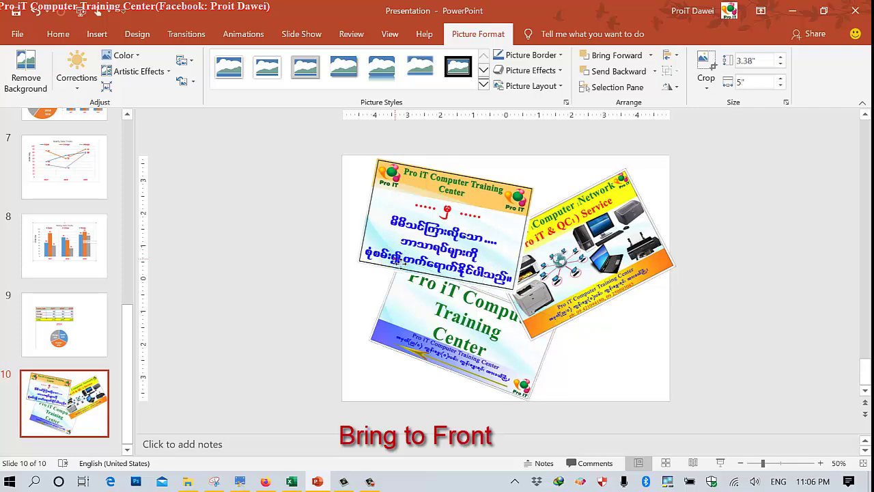
pyautogui.click(401, 269)
pyautogui.rightClick(403, 299)
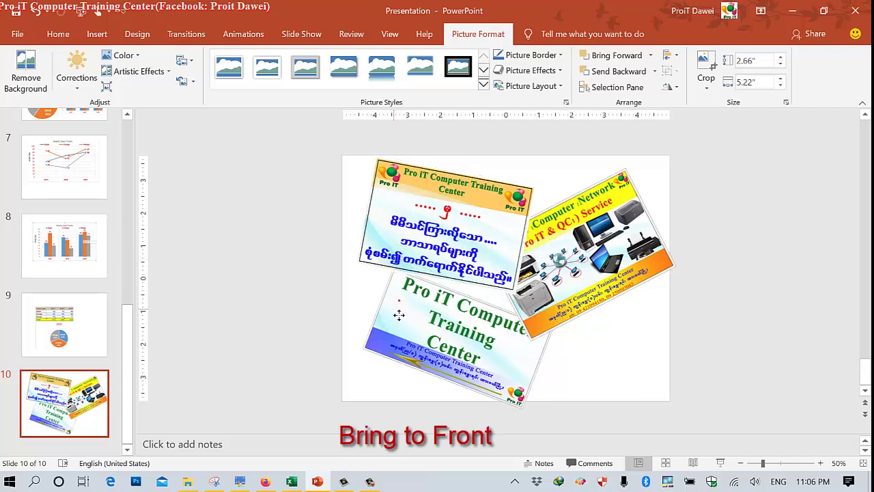
pyautogui.moveTo(404, 279); pyautogui.dragTo(394, 279)
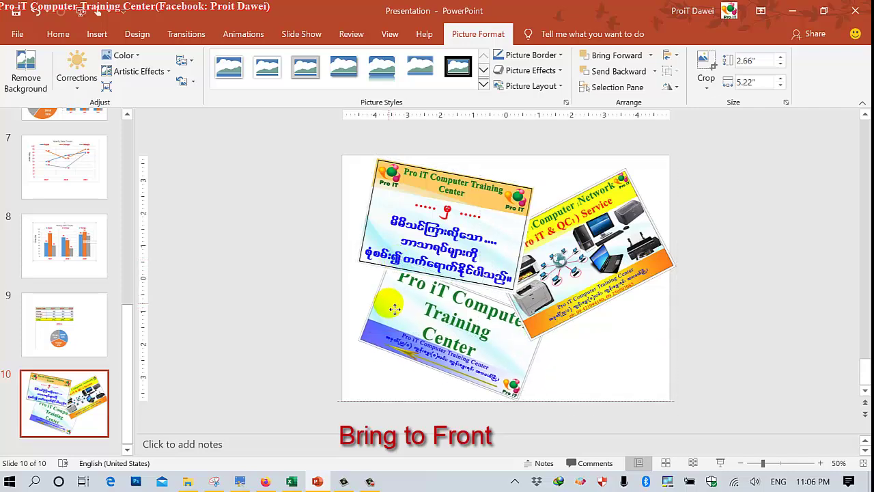
# Go to slide 7's line chart, then switch to the screenshot editor
pyautogui.click(44, 305)
pyautogui.click(62, 186)
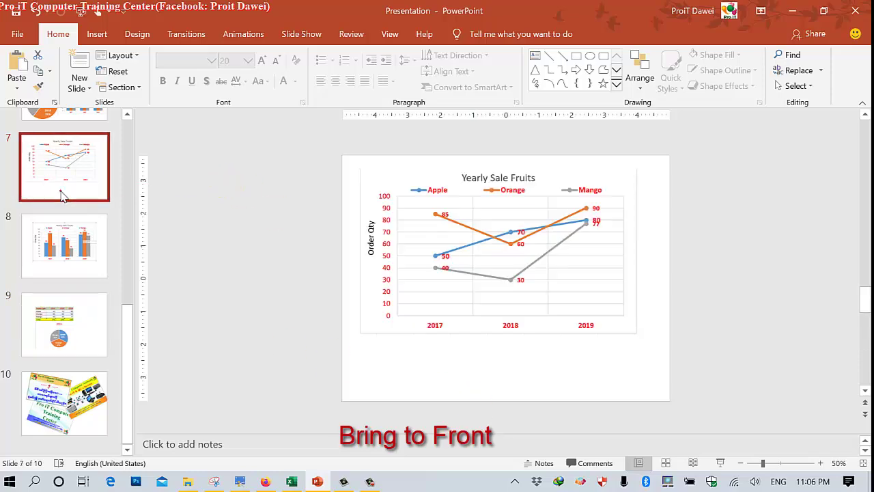
pyautogui.scroll(2, 65, 189)
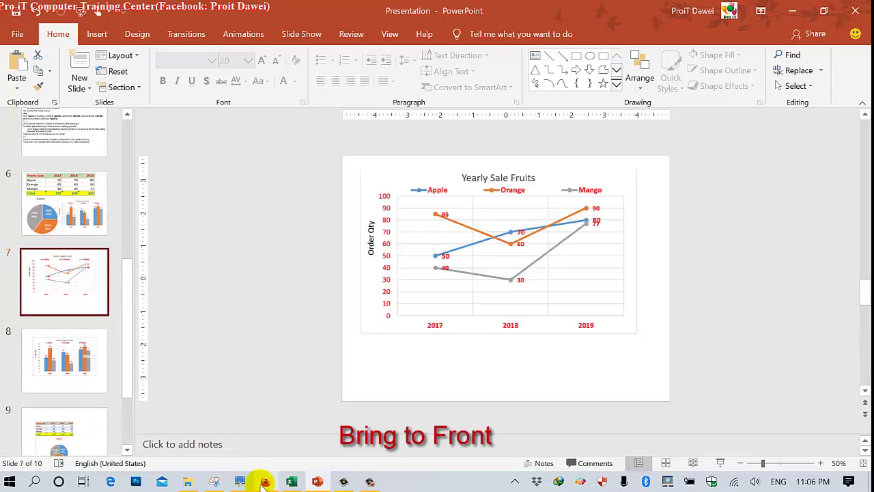
pyautogui.click(240, 482)
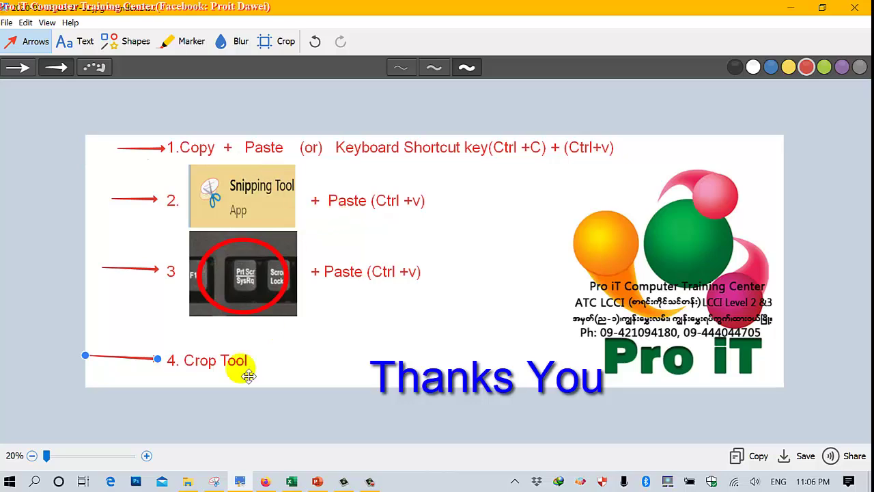
# Return to slide 7 with the 'Thanks You' graphic below the Yearly Sale Fruits chart
pyautogui.click(318, 482)
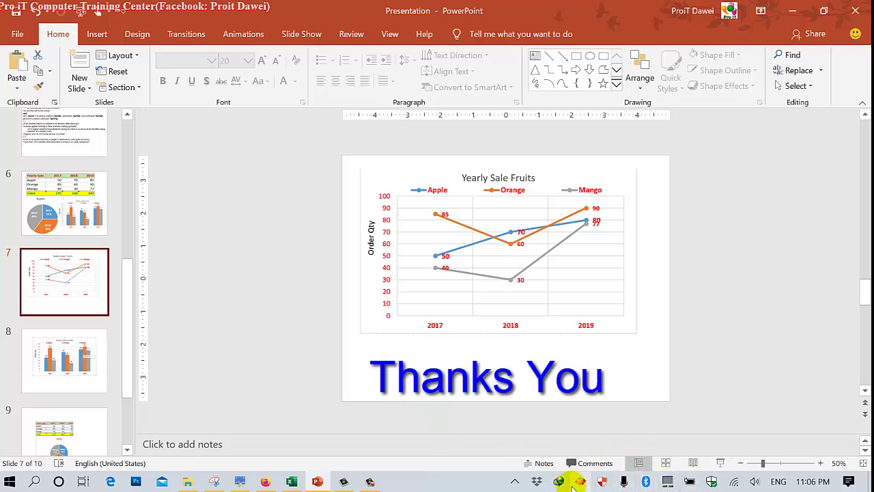
pyautogui.click(370, 482)
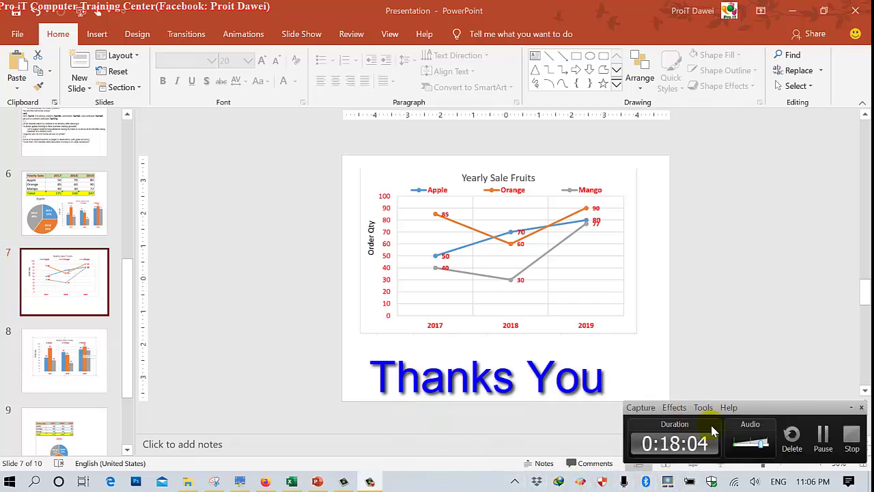